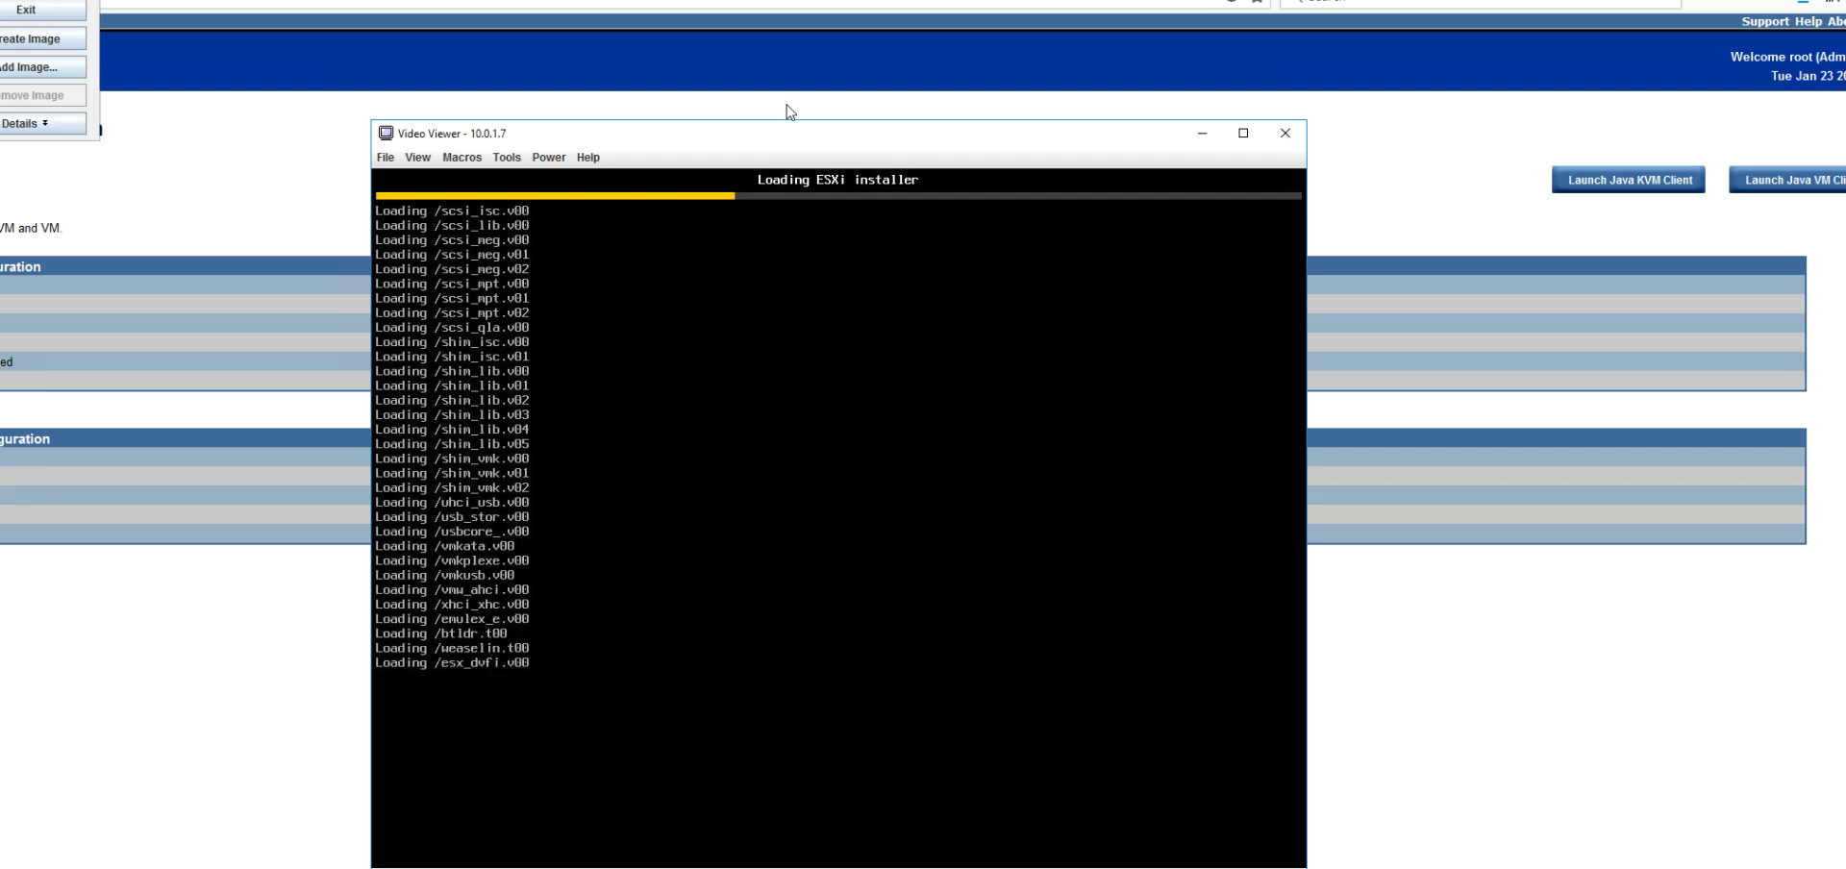
Step: Move the Virtual Media Session window to the top-left while the ESXi installer loads
{"action": "left_click_drag", "start_coordinate": [0, 0], "coordinate": [227, 73]}
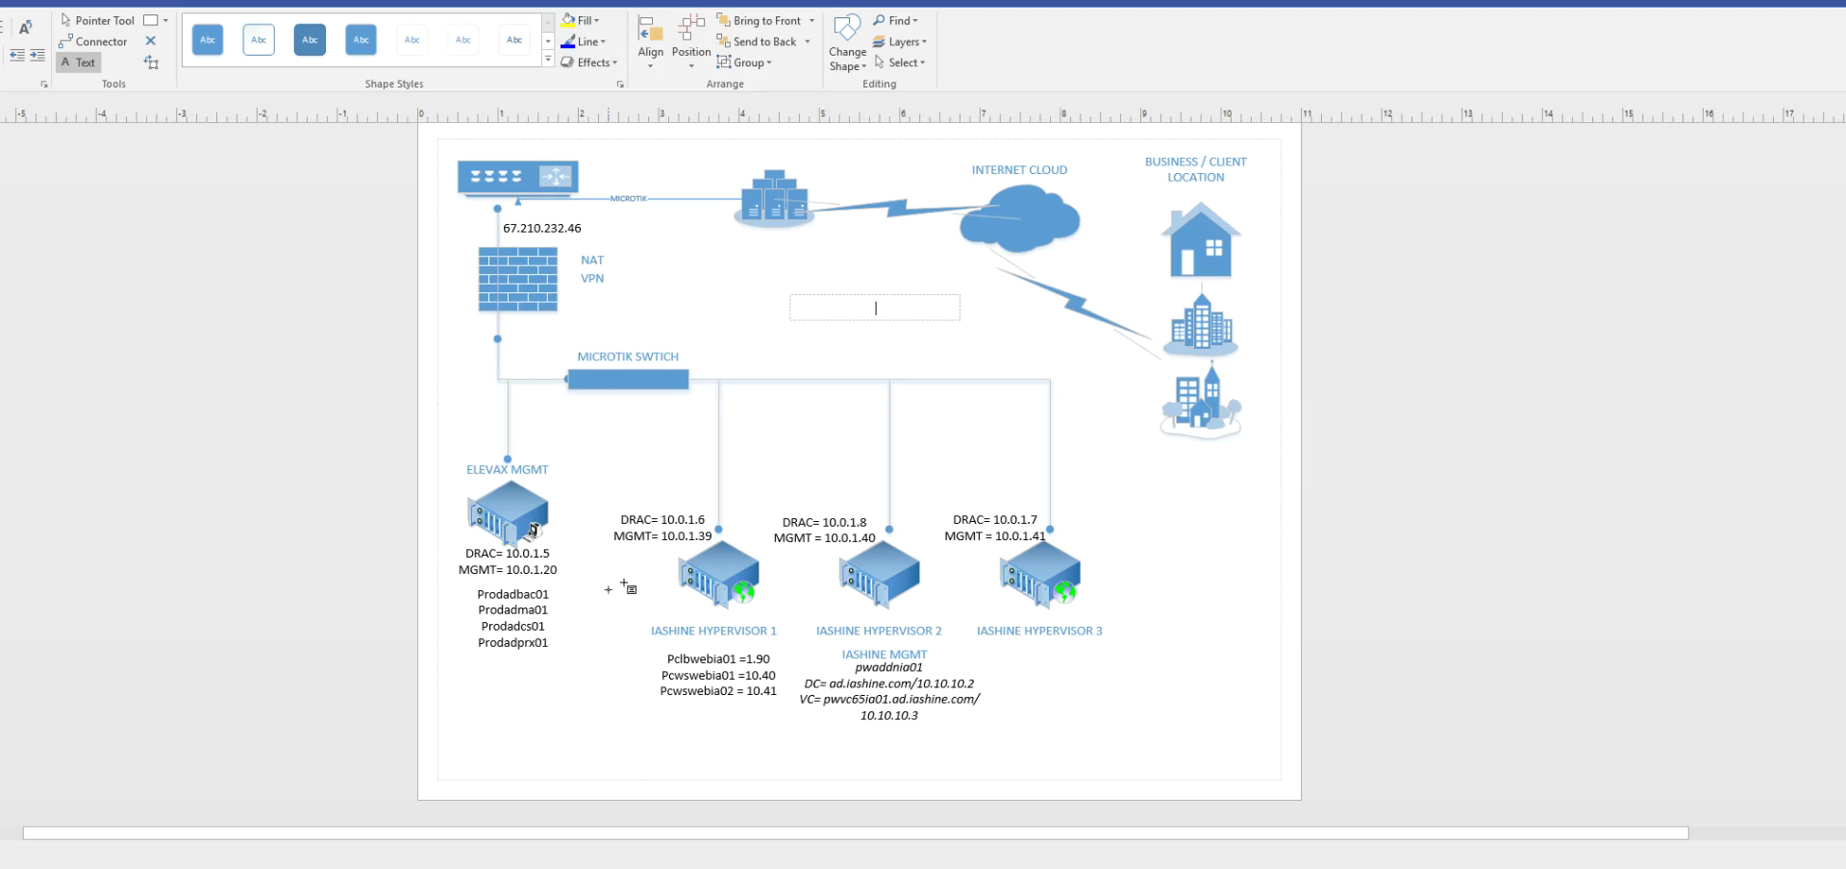
Step: Start editing the IASHINE HYPERVISOR 1 label in the Visio network diagram
{"action": "left_click", "coordinate": [676, 637]}
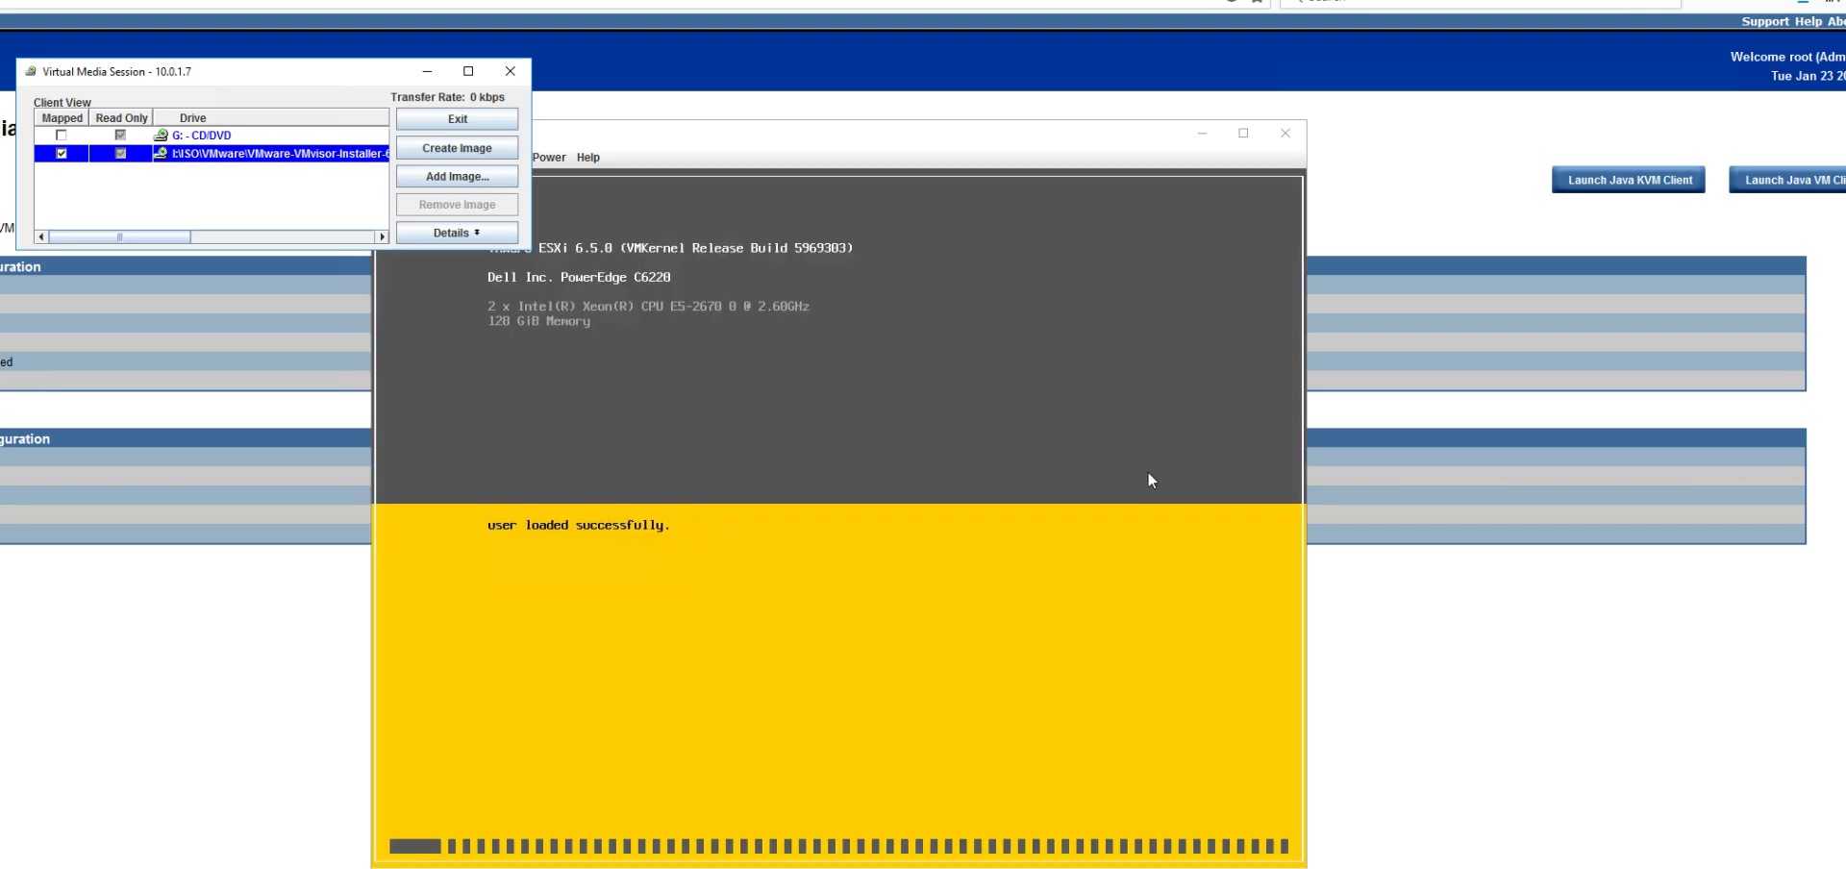
Step: Bring the Video Viewer in front of the Virtual Media Session to watch ESXi 6.5.0 boot
{"action": "left_click", "coordinate": [748, 164]}
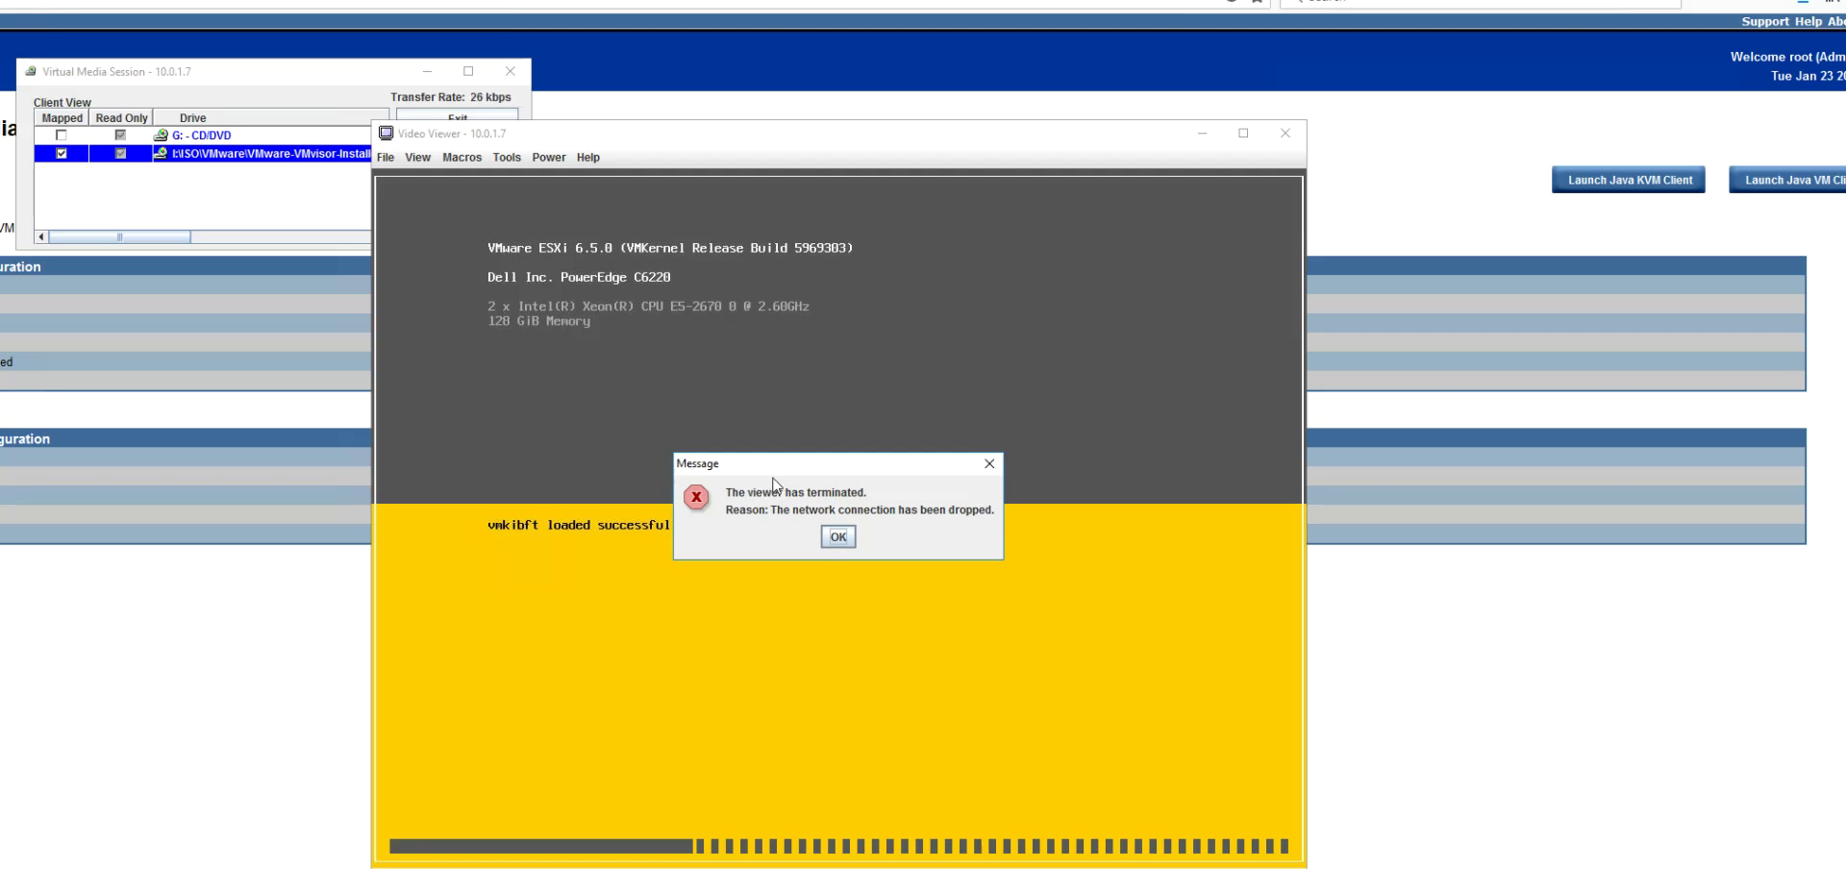
Step: Dismiss the termination error and log back into iDRAC with the account username and password
{"action": "left_click", "coordinate": [836, 538]}
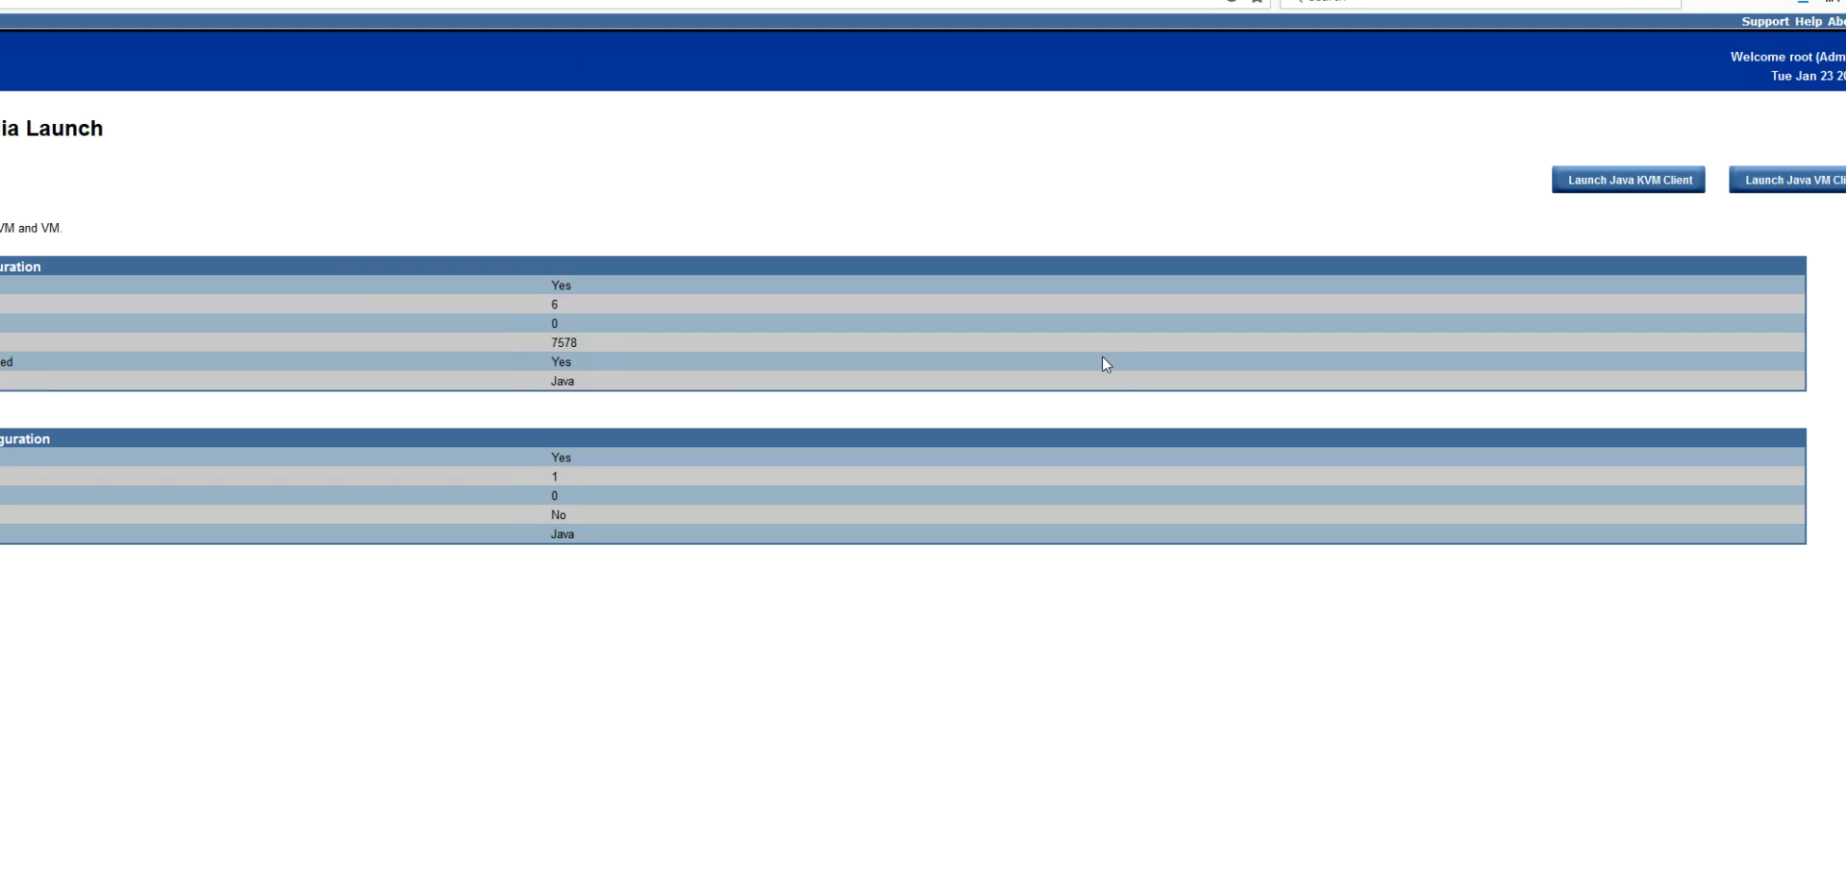
{"action": "left_click", "coordinate": [846, 429]}
{"action": "type", "text": "root"}
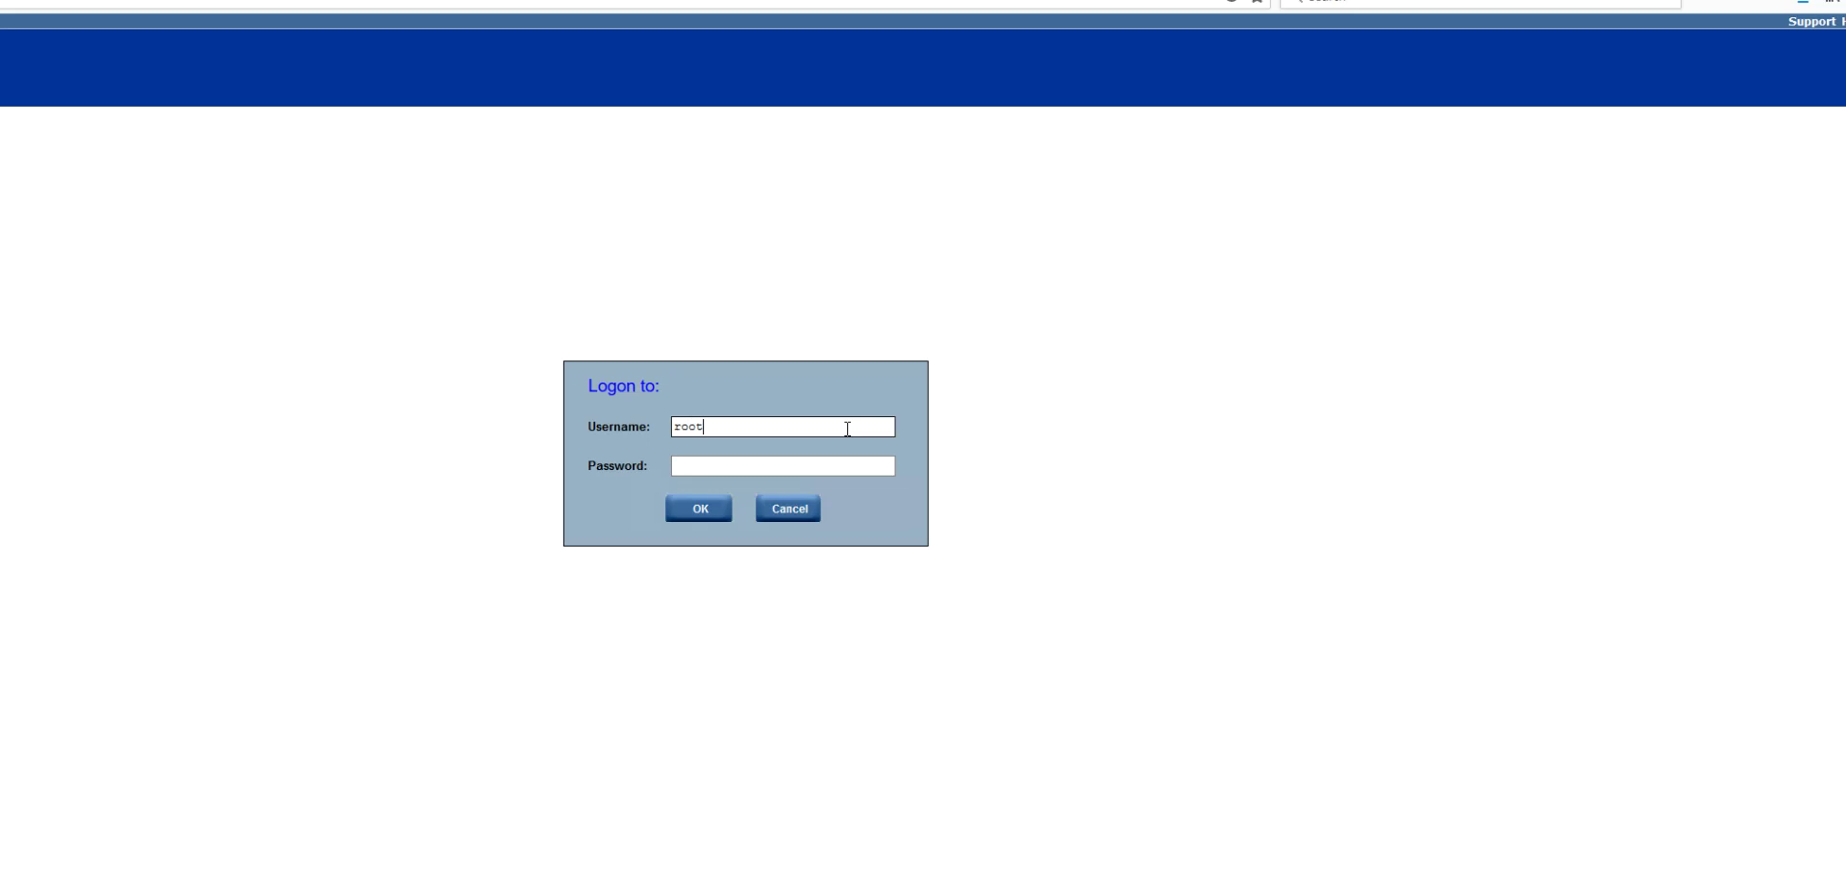
{"action": "type", "text": "calvin"}
{"action": "key", "text": "Return"}
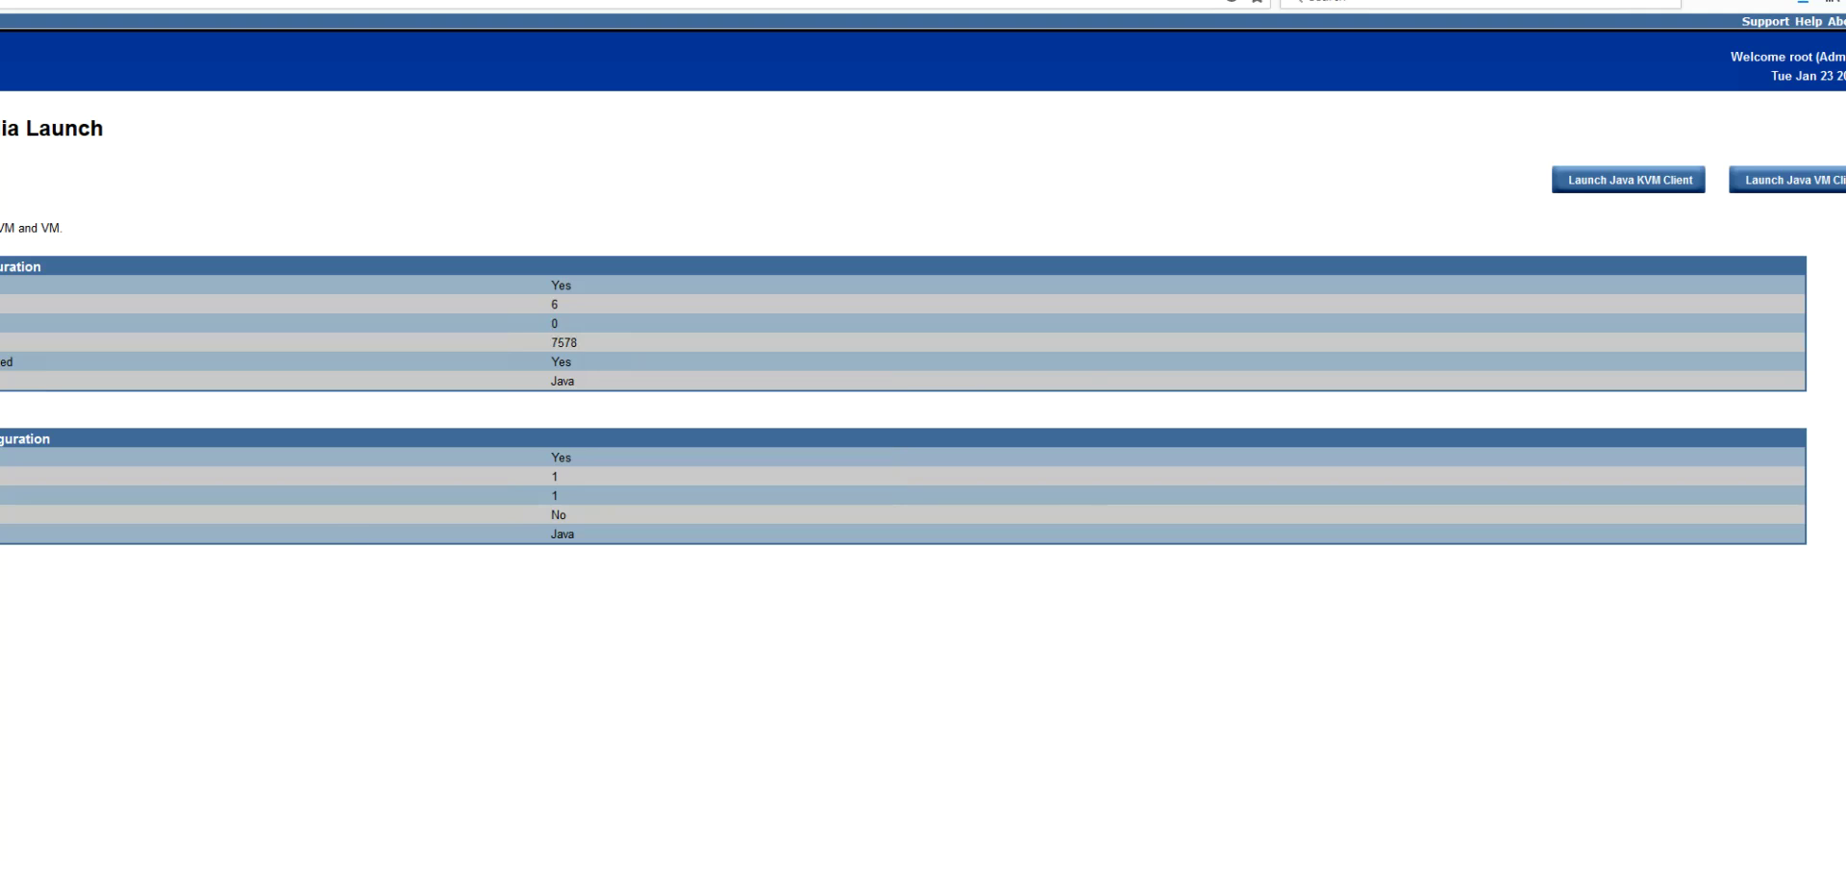
Step: Accept the Java security prompts and relaunch the Java KVM client, moving its window up-left
{"action": "left_click", "coordinate": [719, 525]}
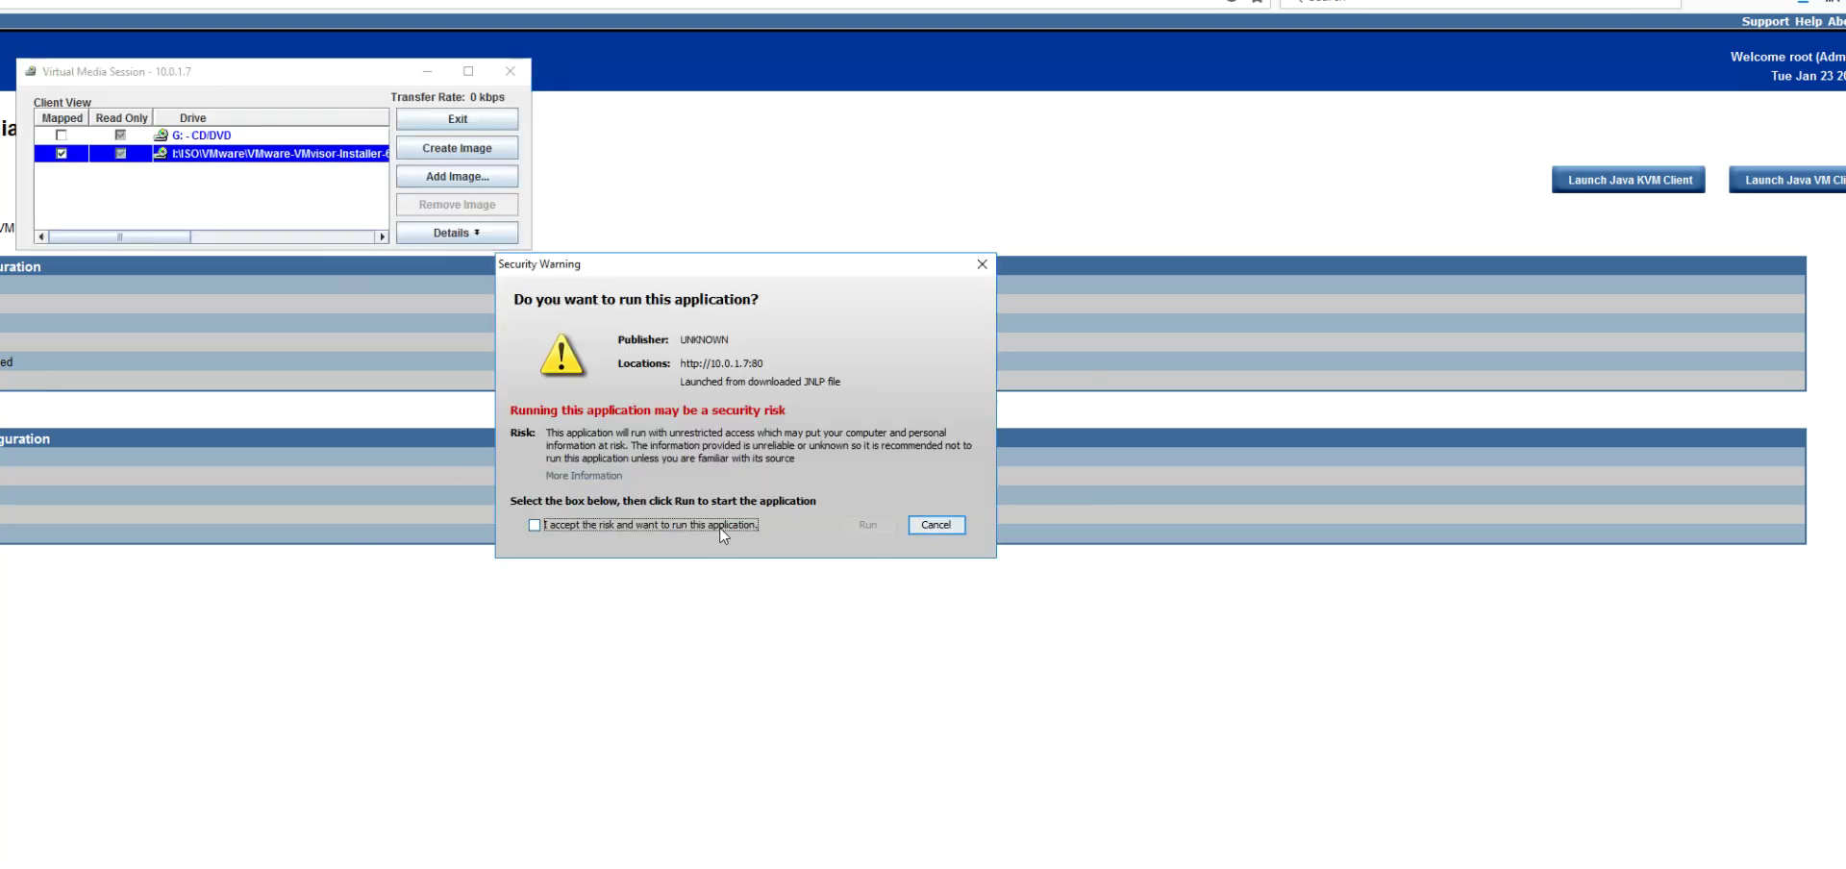
{"action": "left_click", "coordinate": [875, 524]}
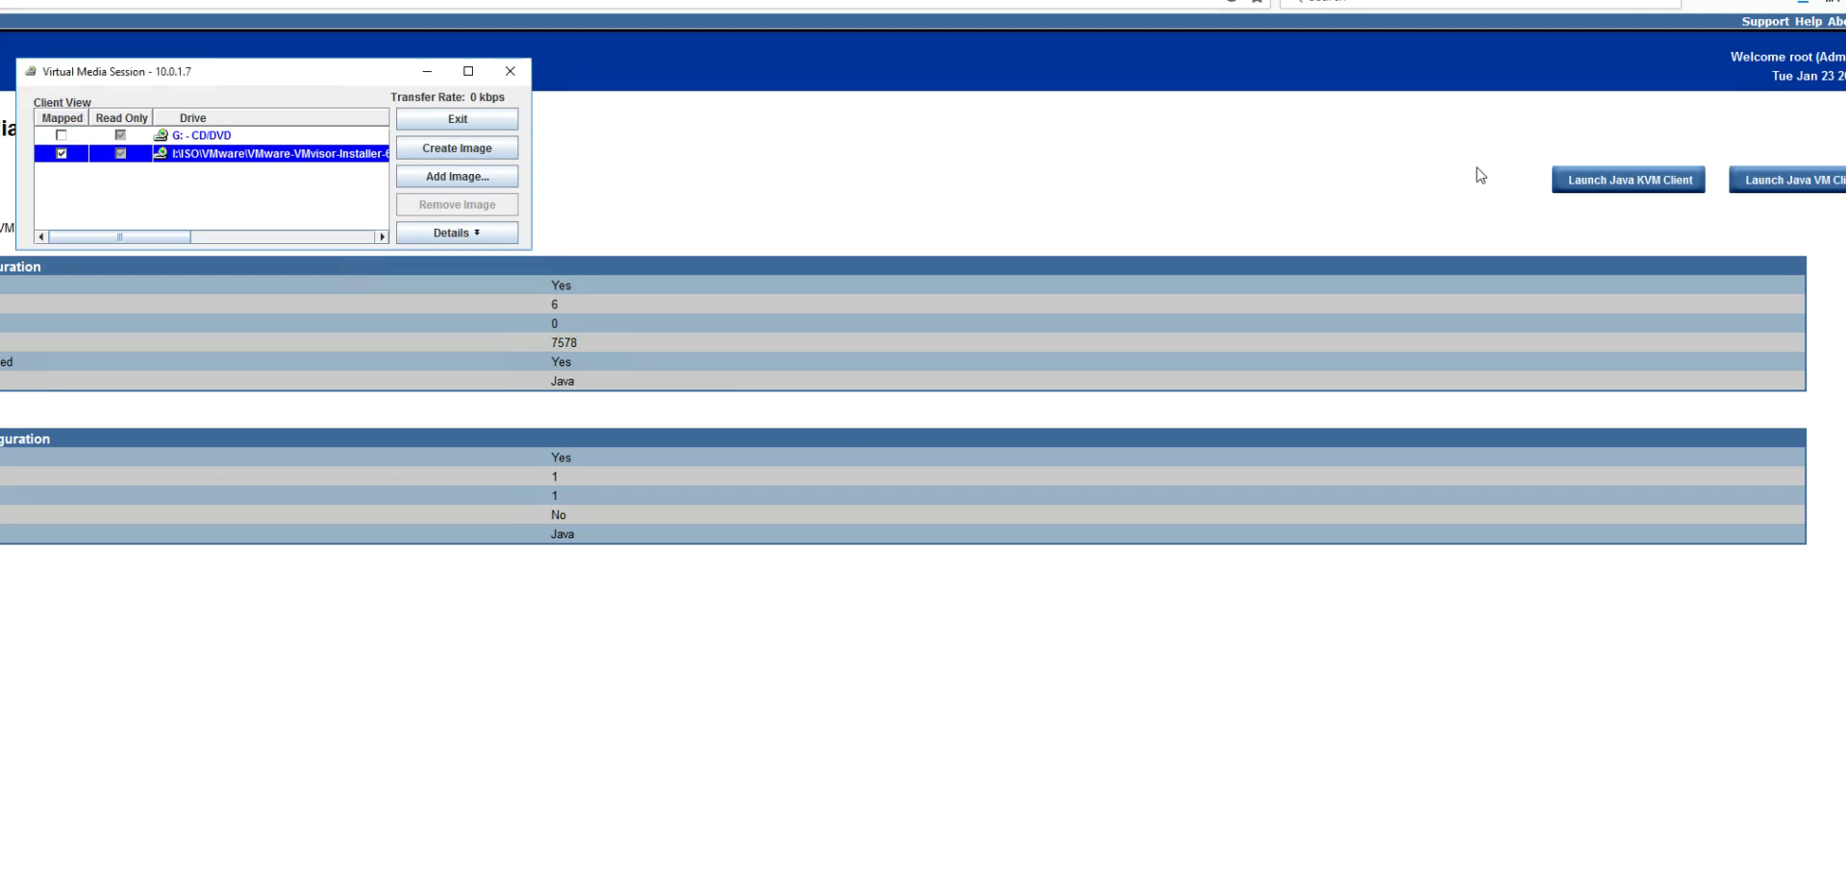
{"action": "left_click", "coordinate": [1628, 181]}
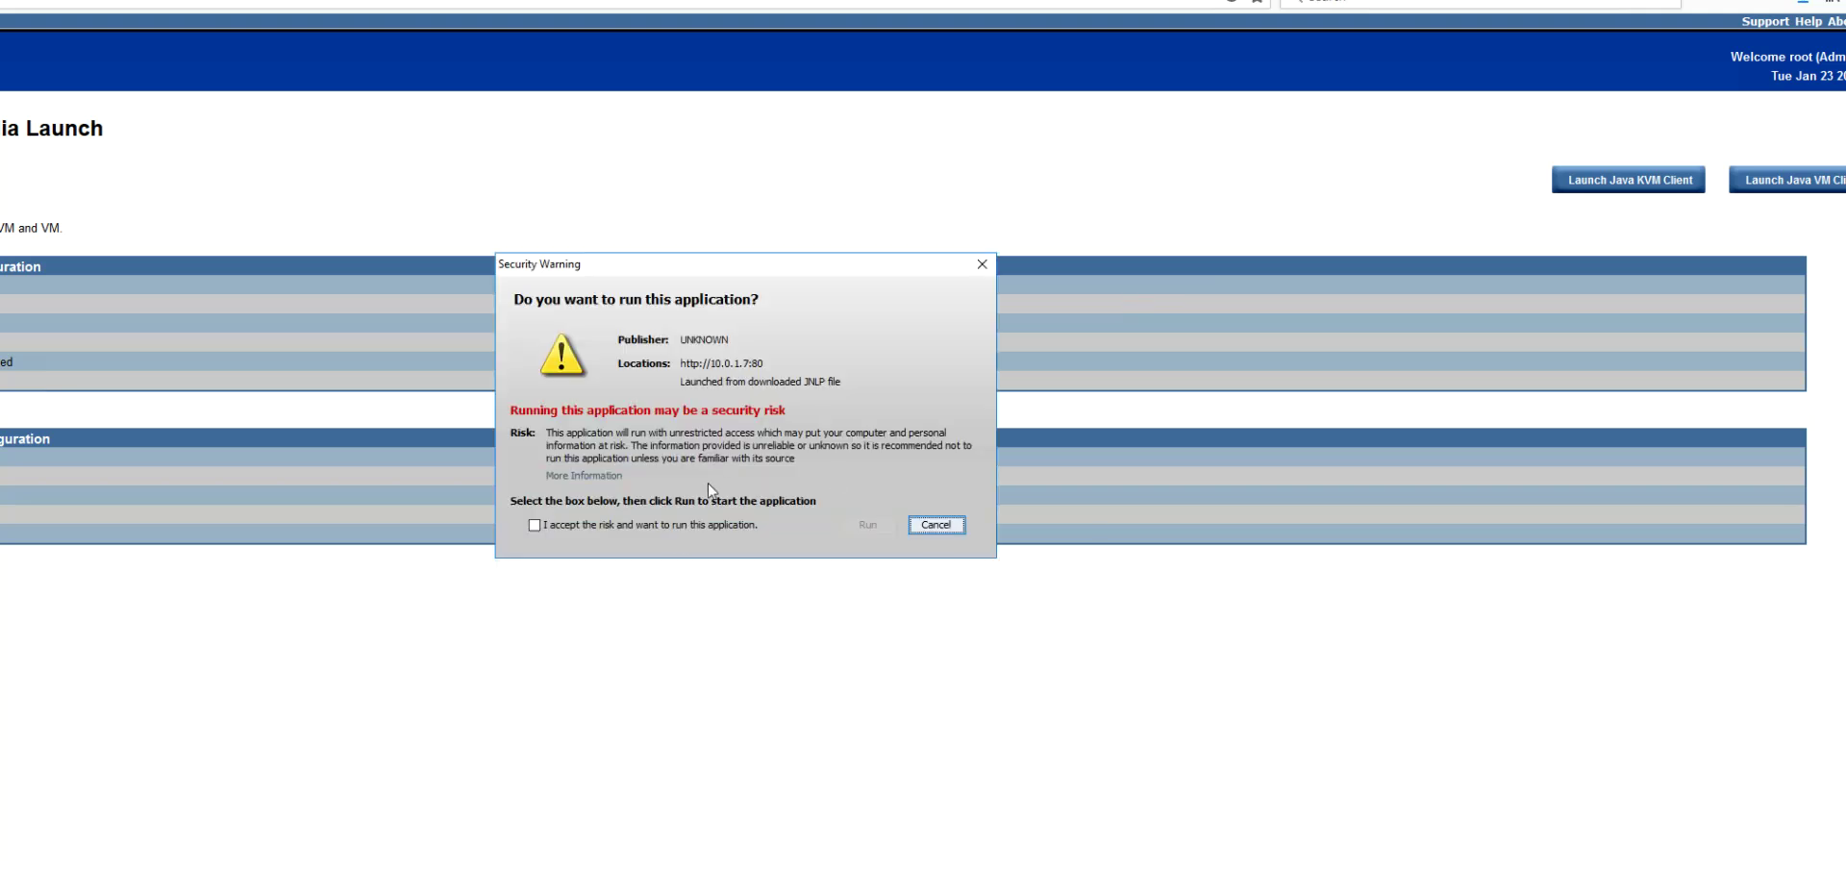
{"action": "left_click", "coordinate": [679, 525]}
{"action": "left_click", "coordinate": [883, 525]}
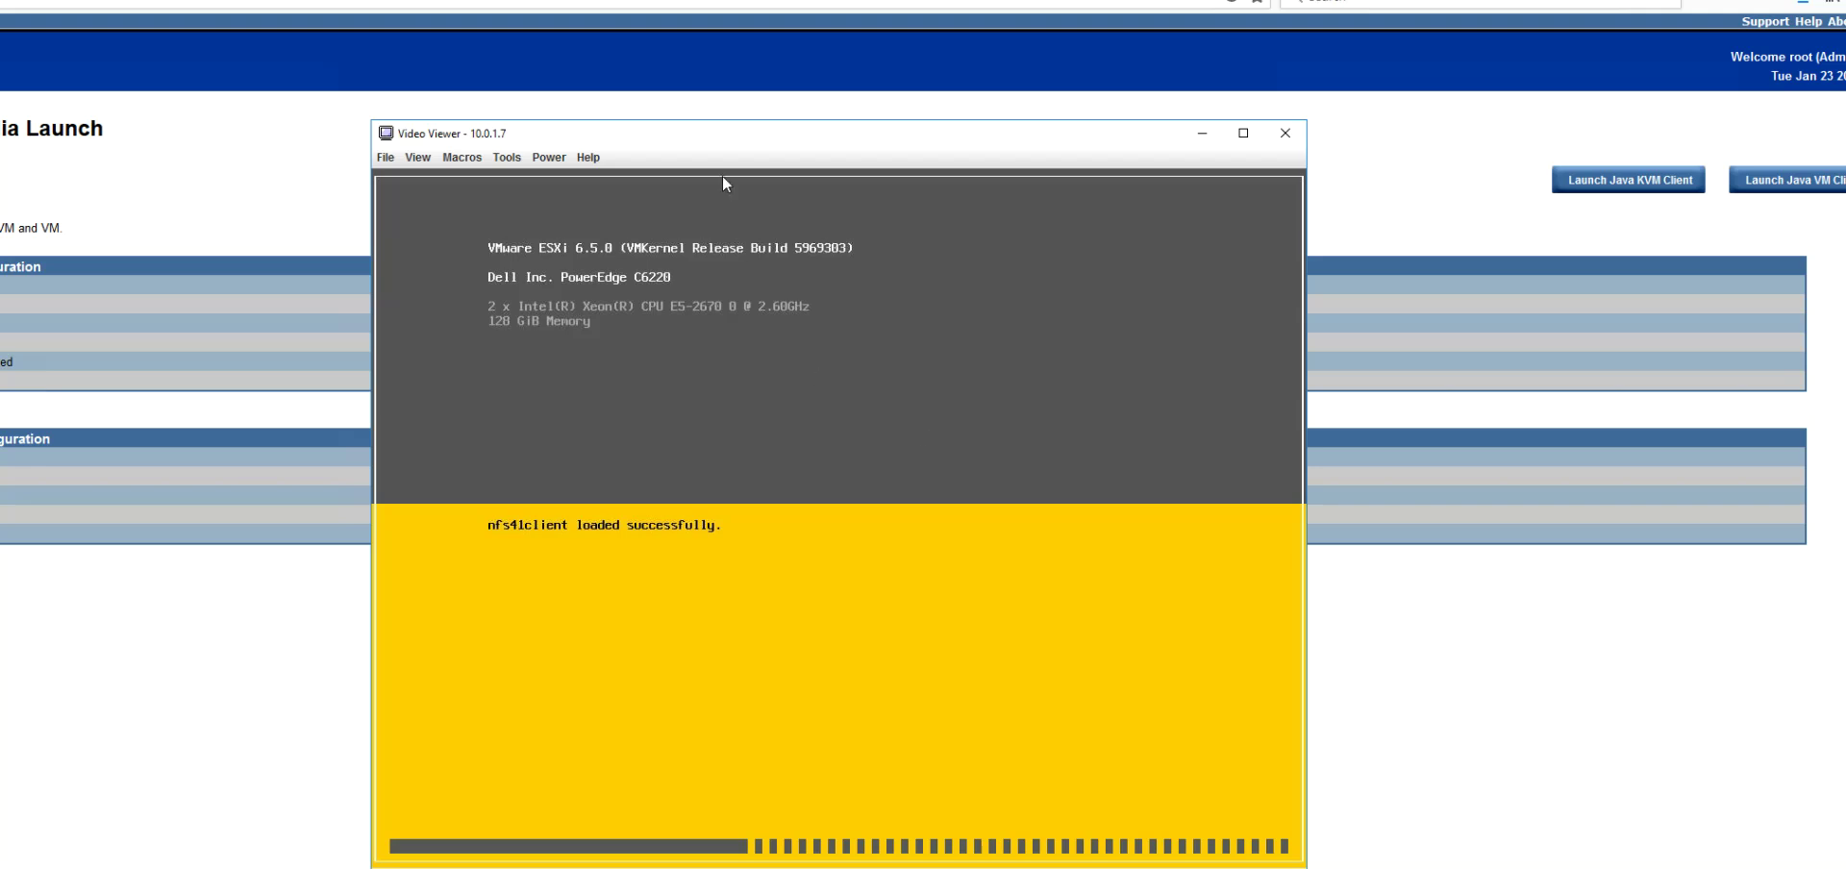
{"action": "left_click_drag", "start_coordinate": [733, 141], "coordinate": [679, 126]}
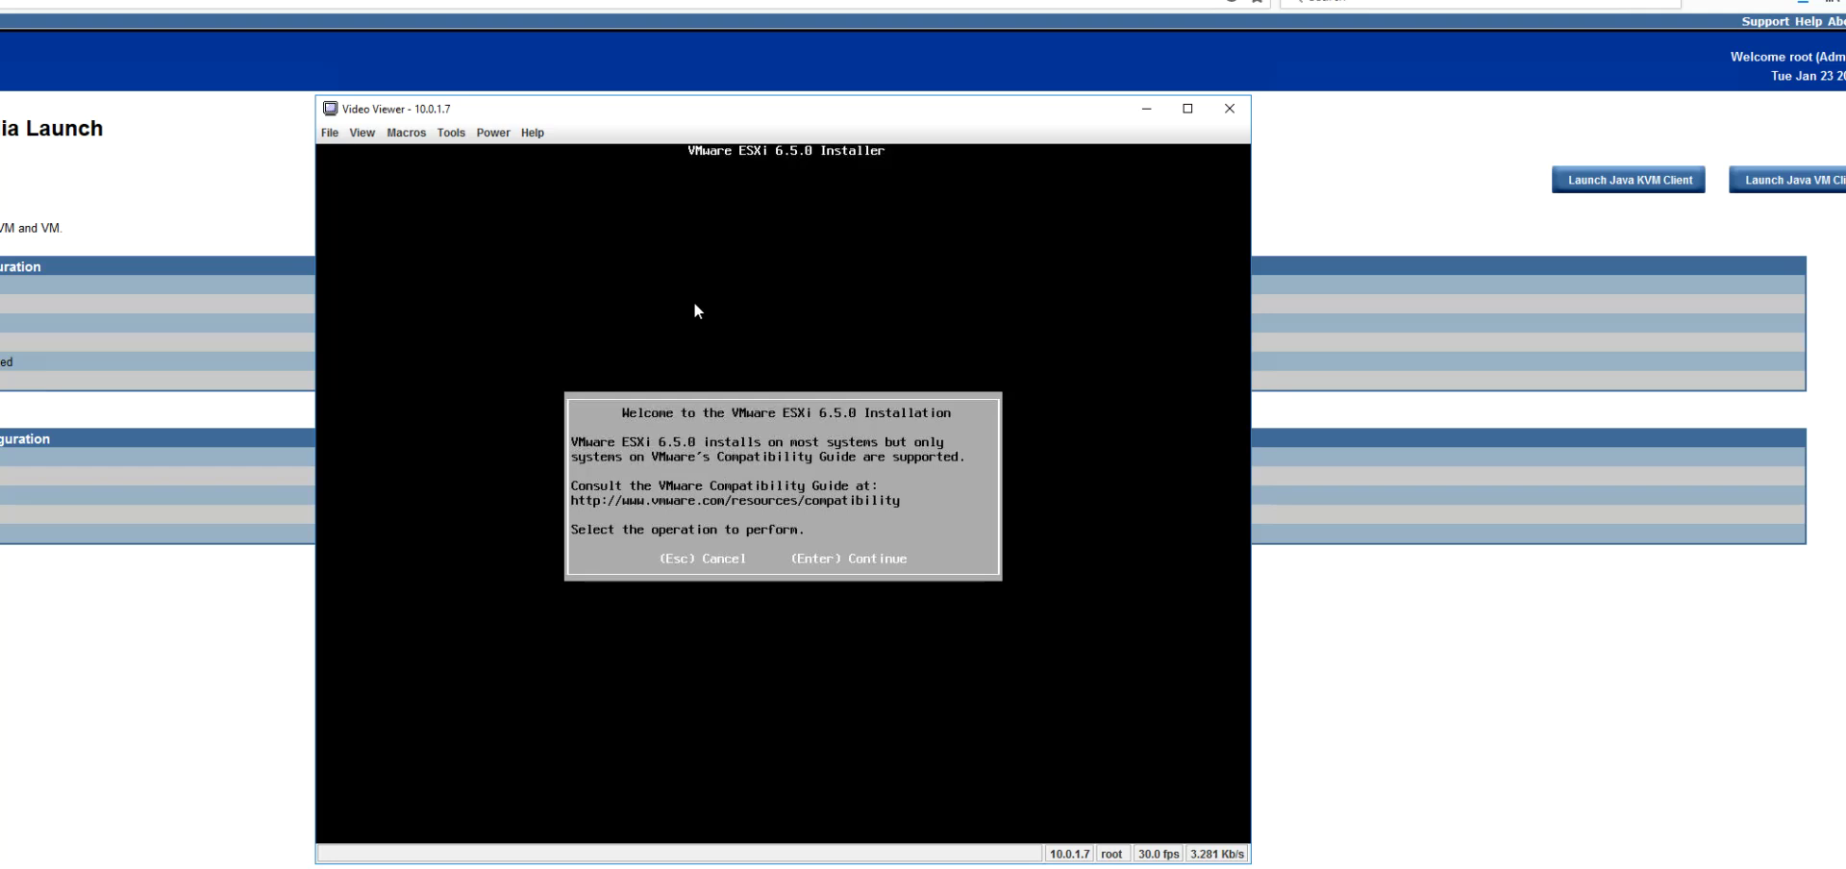
Step: Continue past the ESXi welcome screen and accept the EULA with F11
{"action": "key", "text": "Return"}
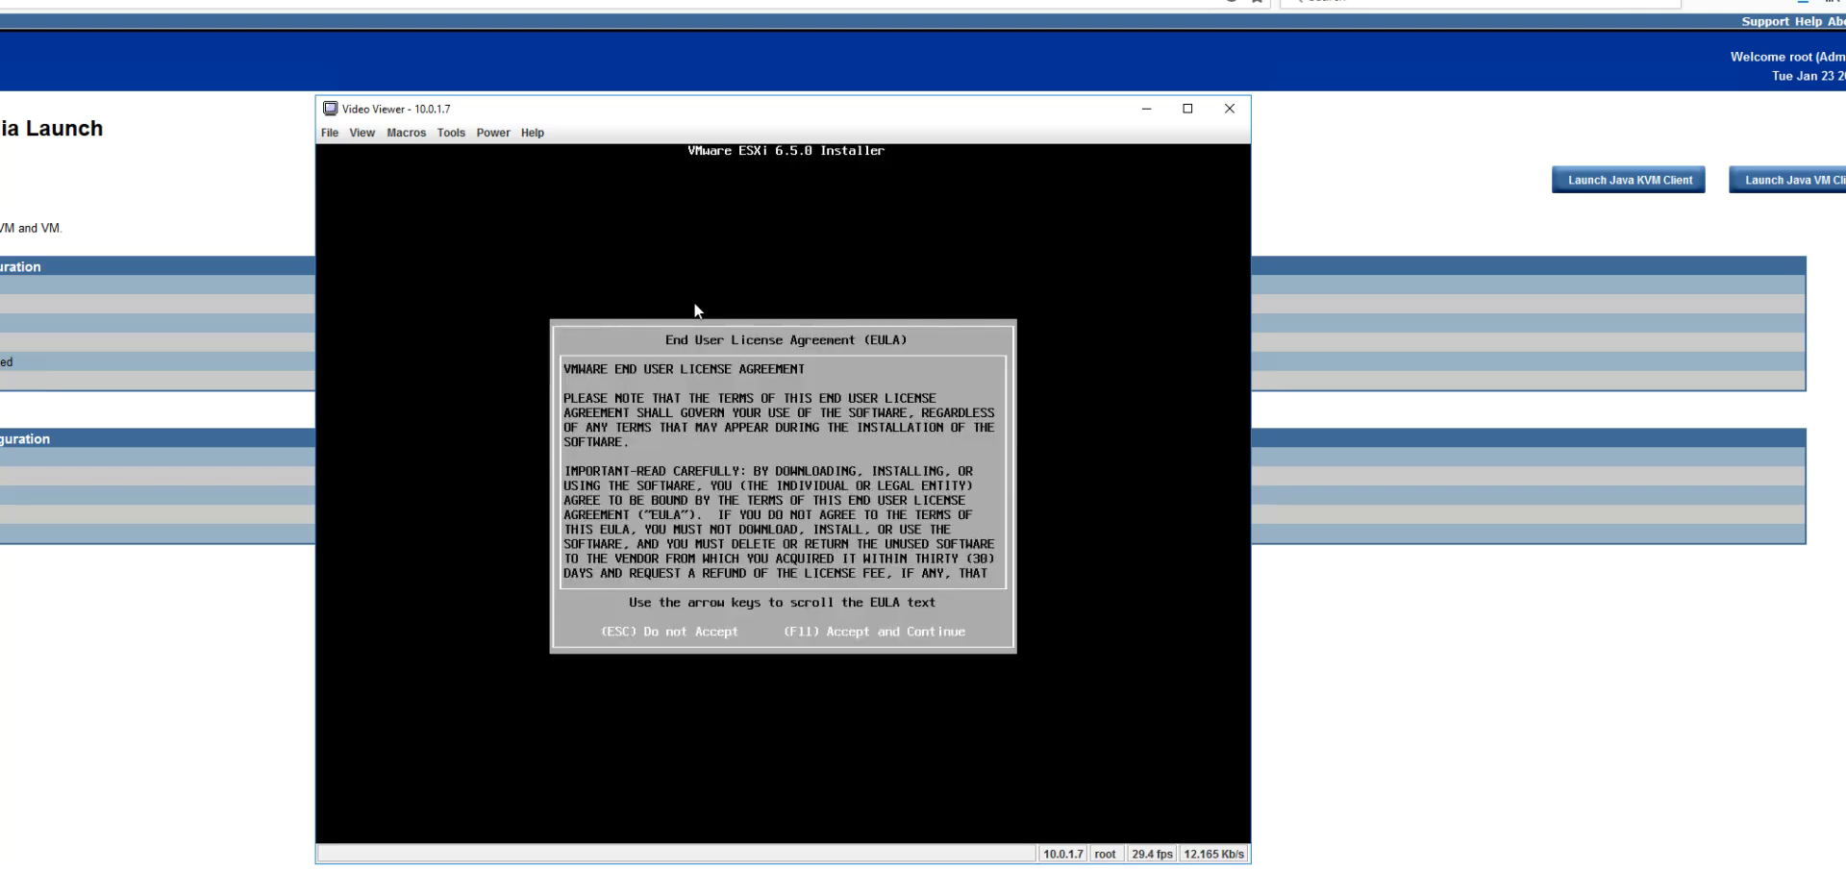
{"action": "key", "text": "F11"}
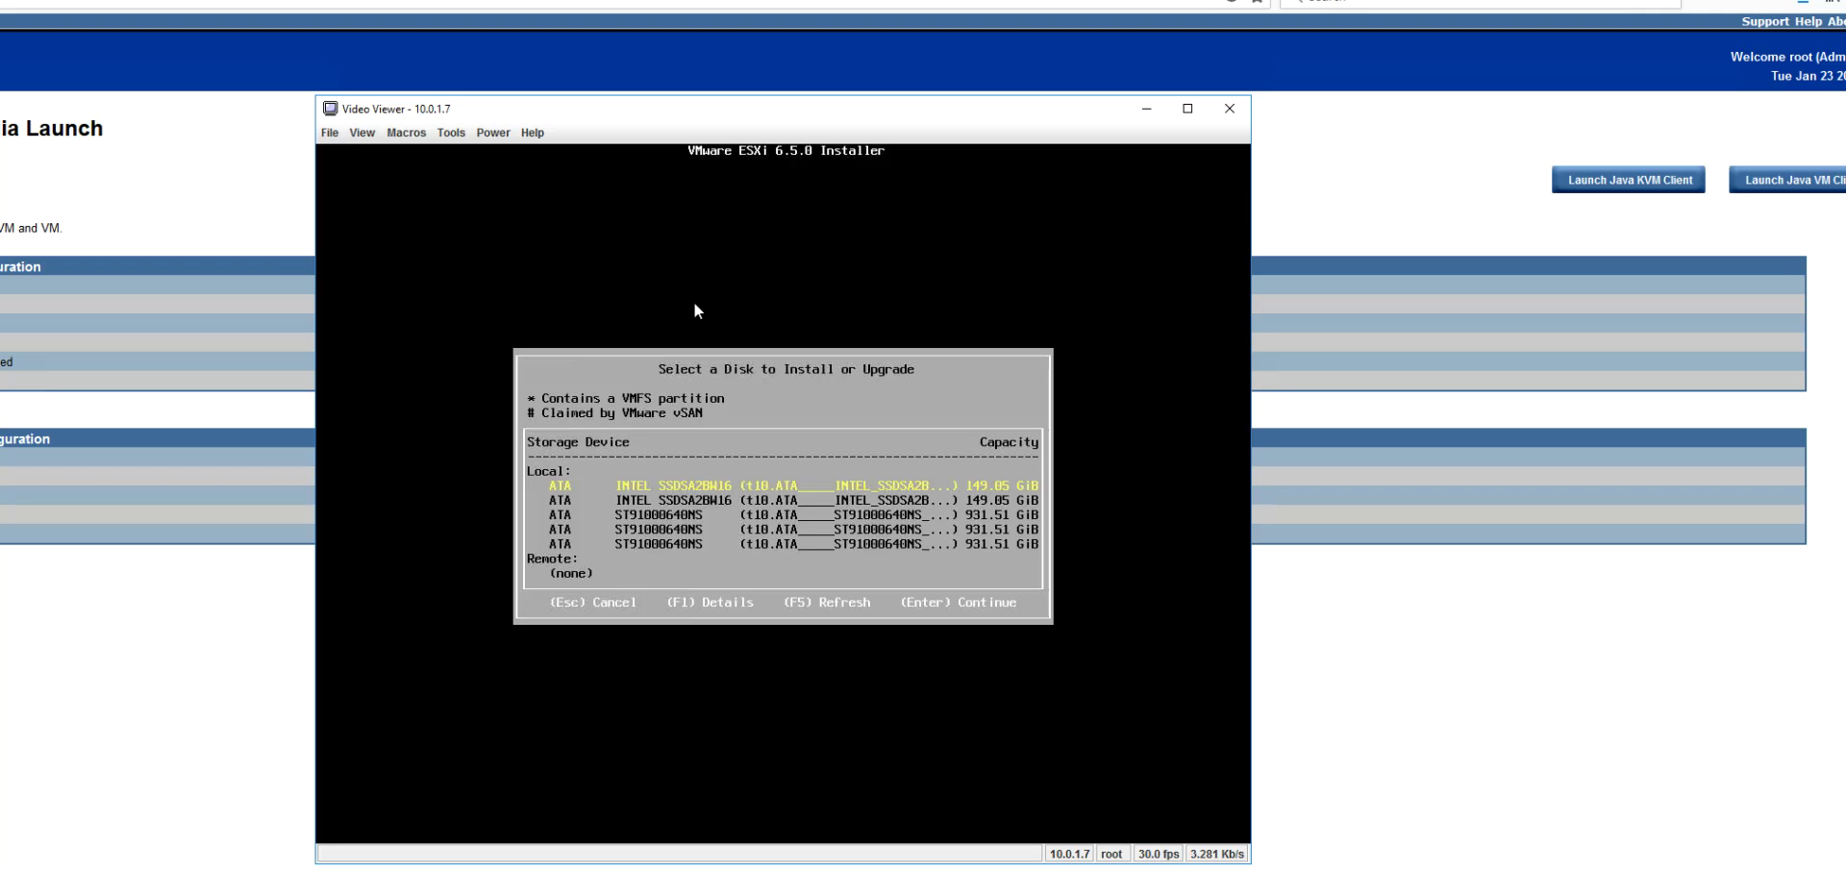
Step: Select the first 149.05 GiB INTEL SSD as the install disk and confirm overwriting its data
{"action": "key", "text": "Down"}
{"action": "key", "text": "Down"}
{"action": "key", "text": "Down"}
{"action": "key", "text": "Down"}
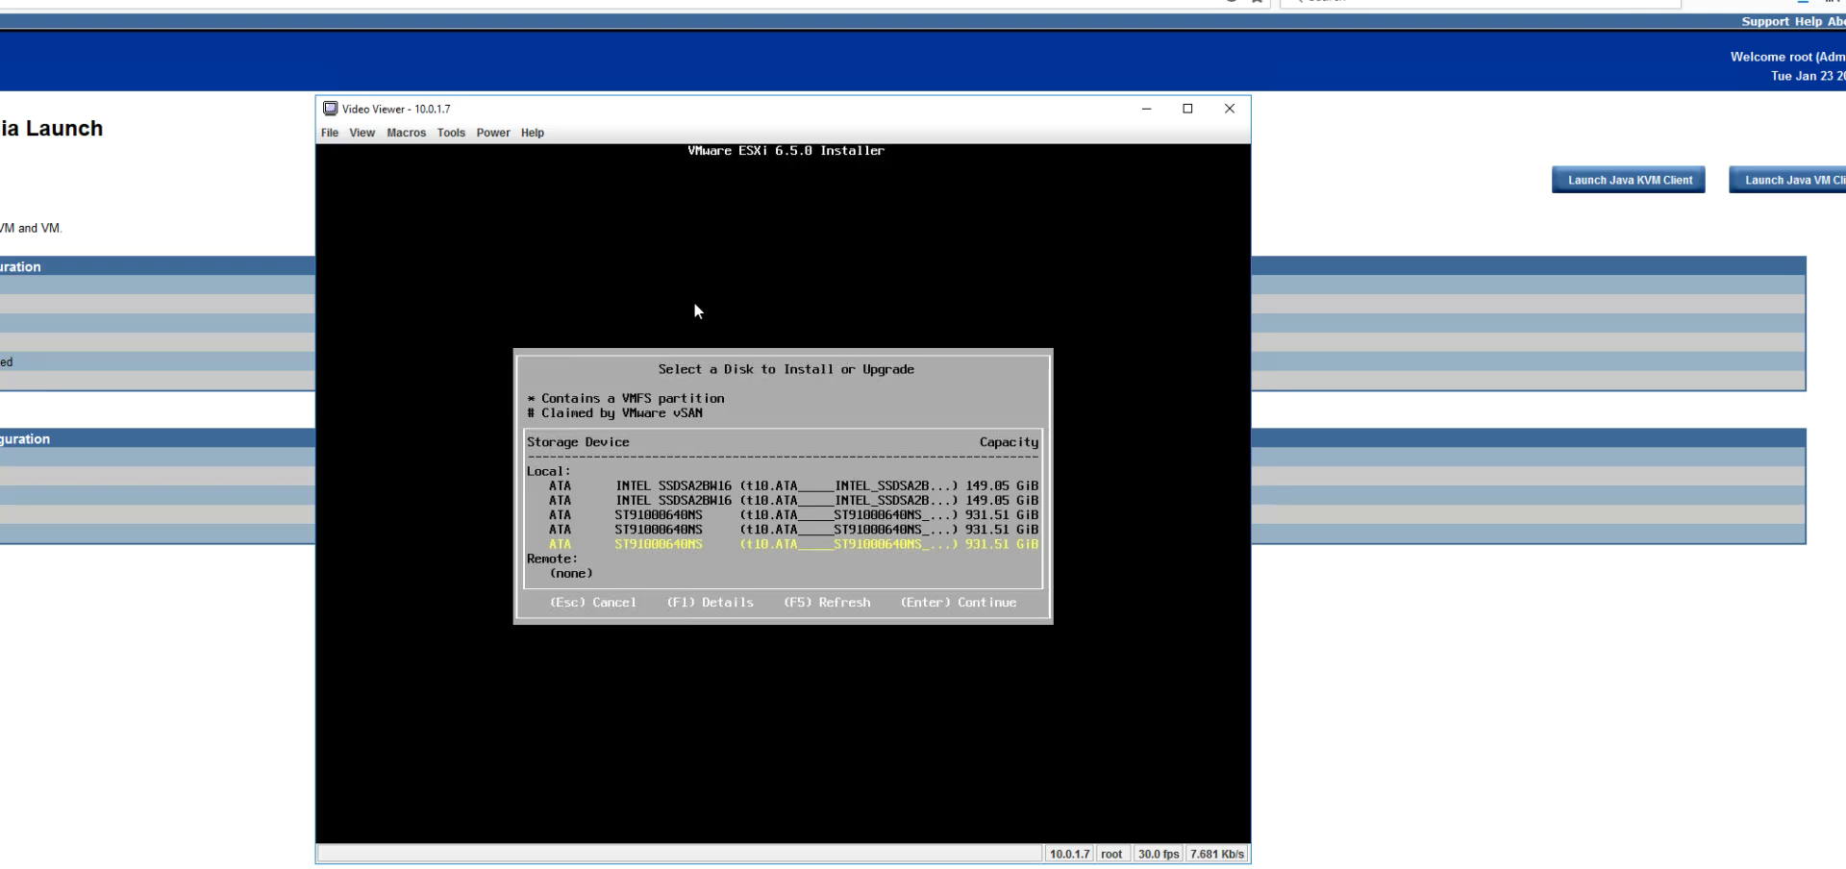
{"action": "key", "text": "Up"}
{"action": "key", "text": "Up"}
{"action": "key", "text": "Up"}
{"action": "key", "text": "Up"}
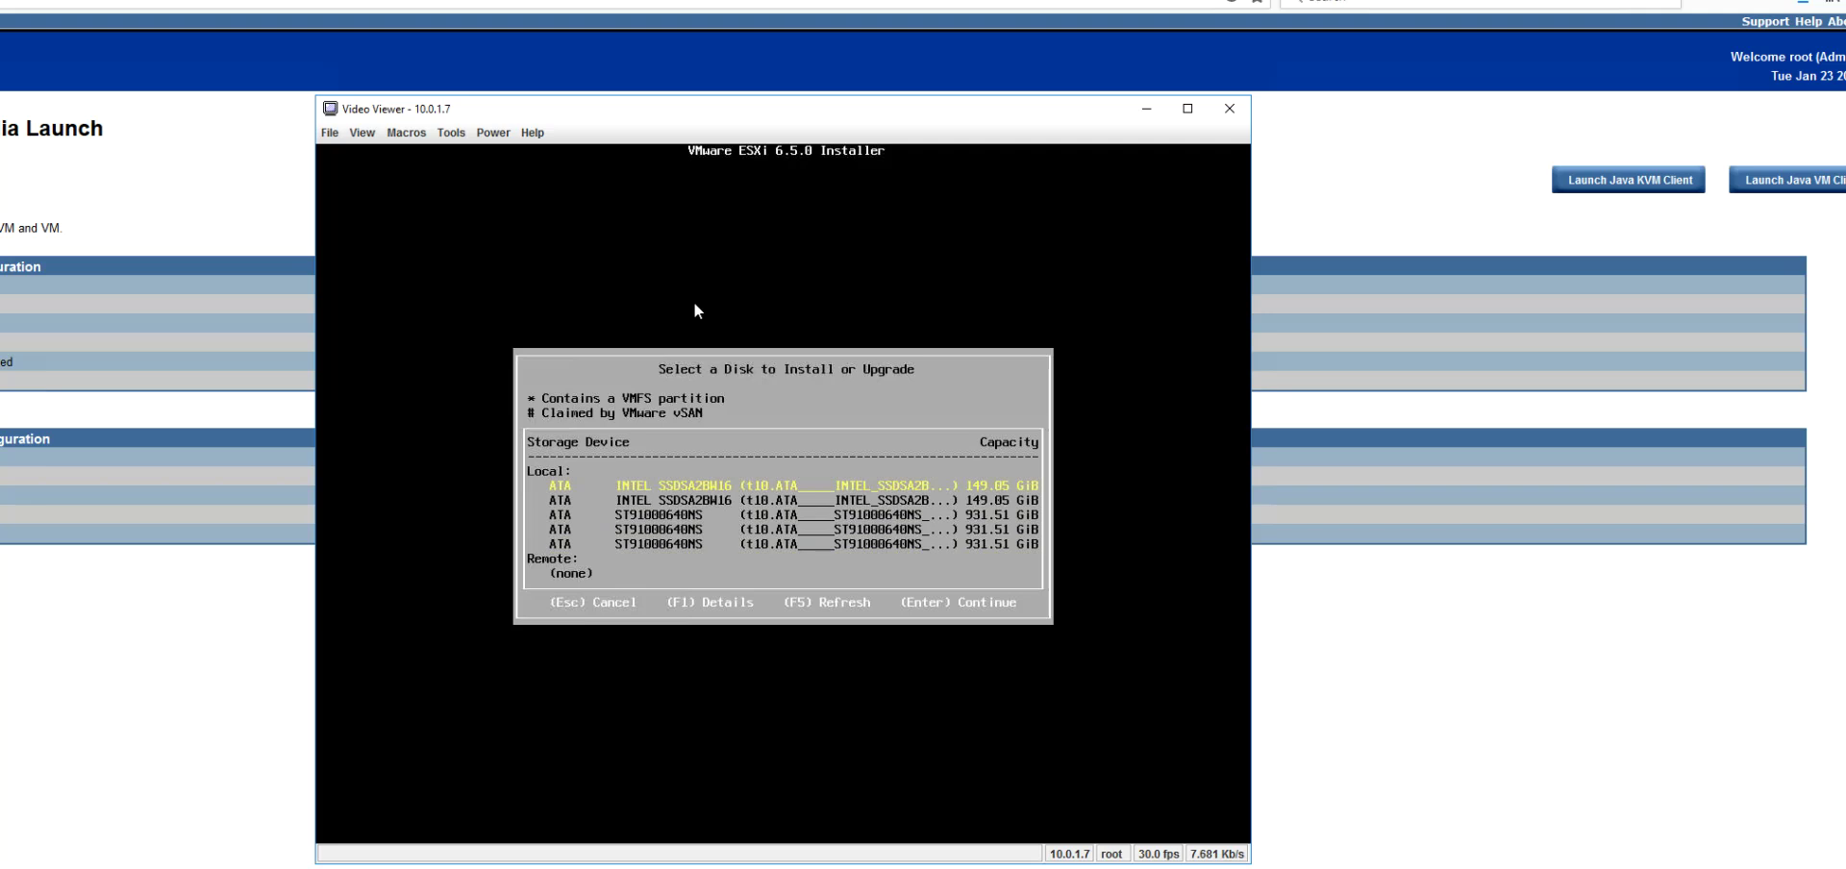
{"action": "key", "text": "Return"}
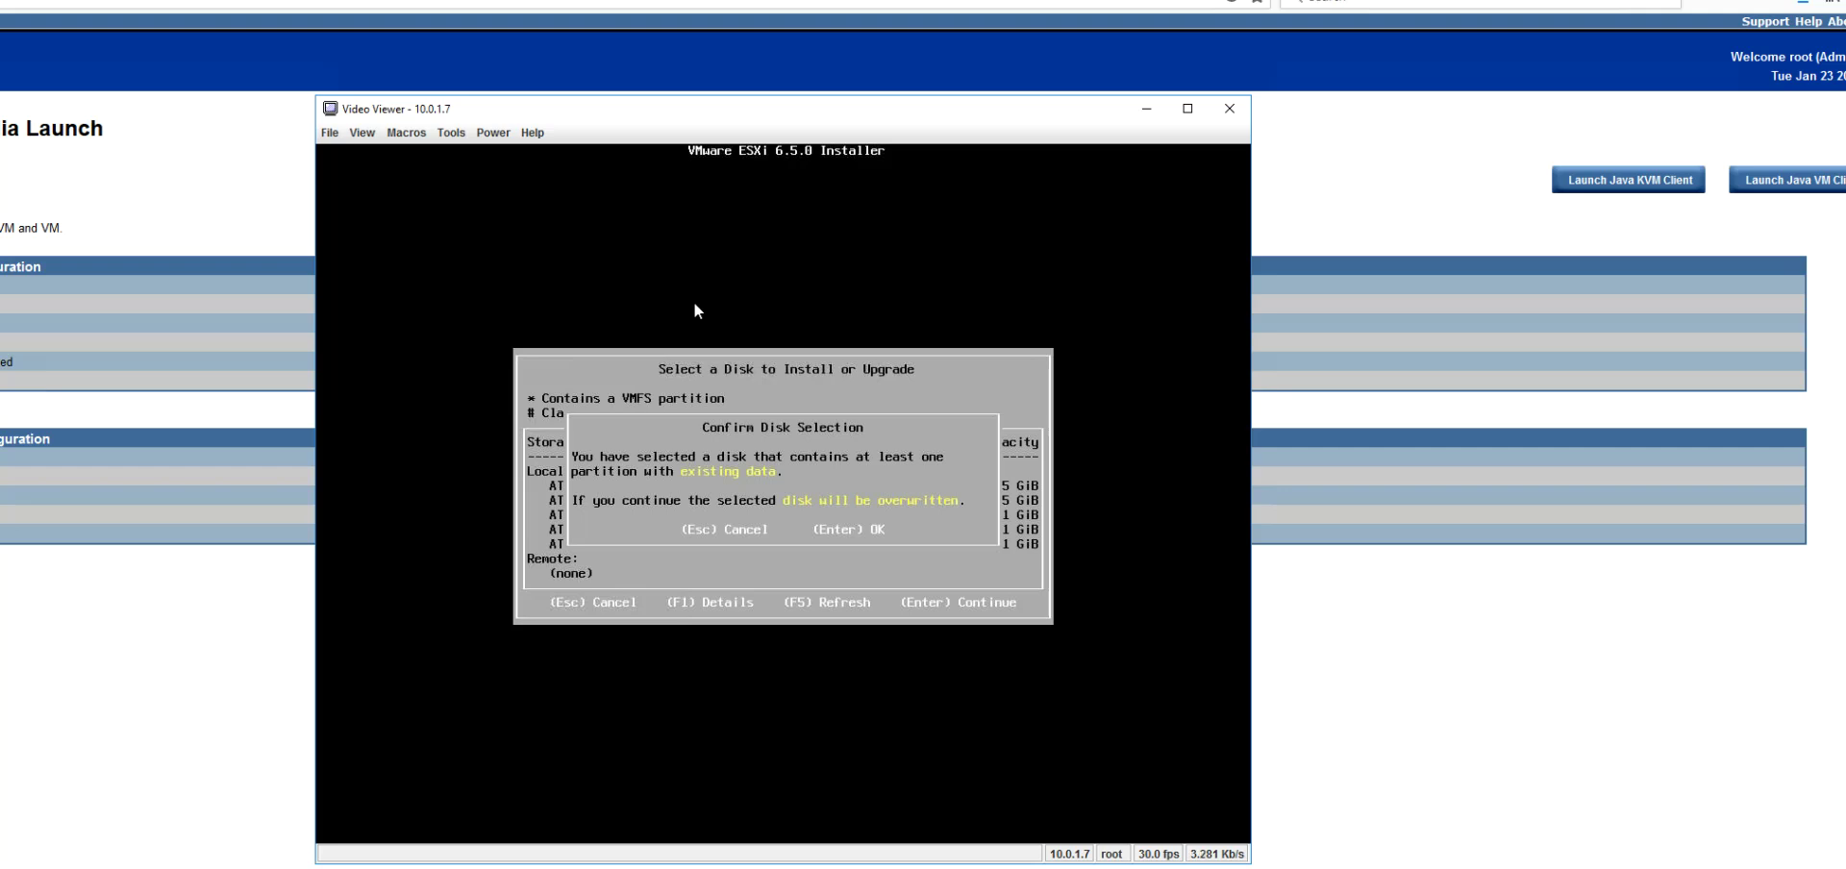
{"action": "key", "text": "Return"}
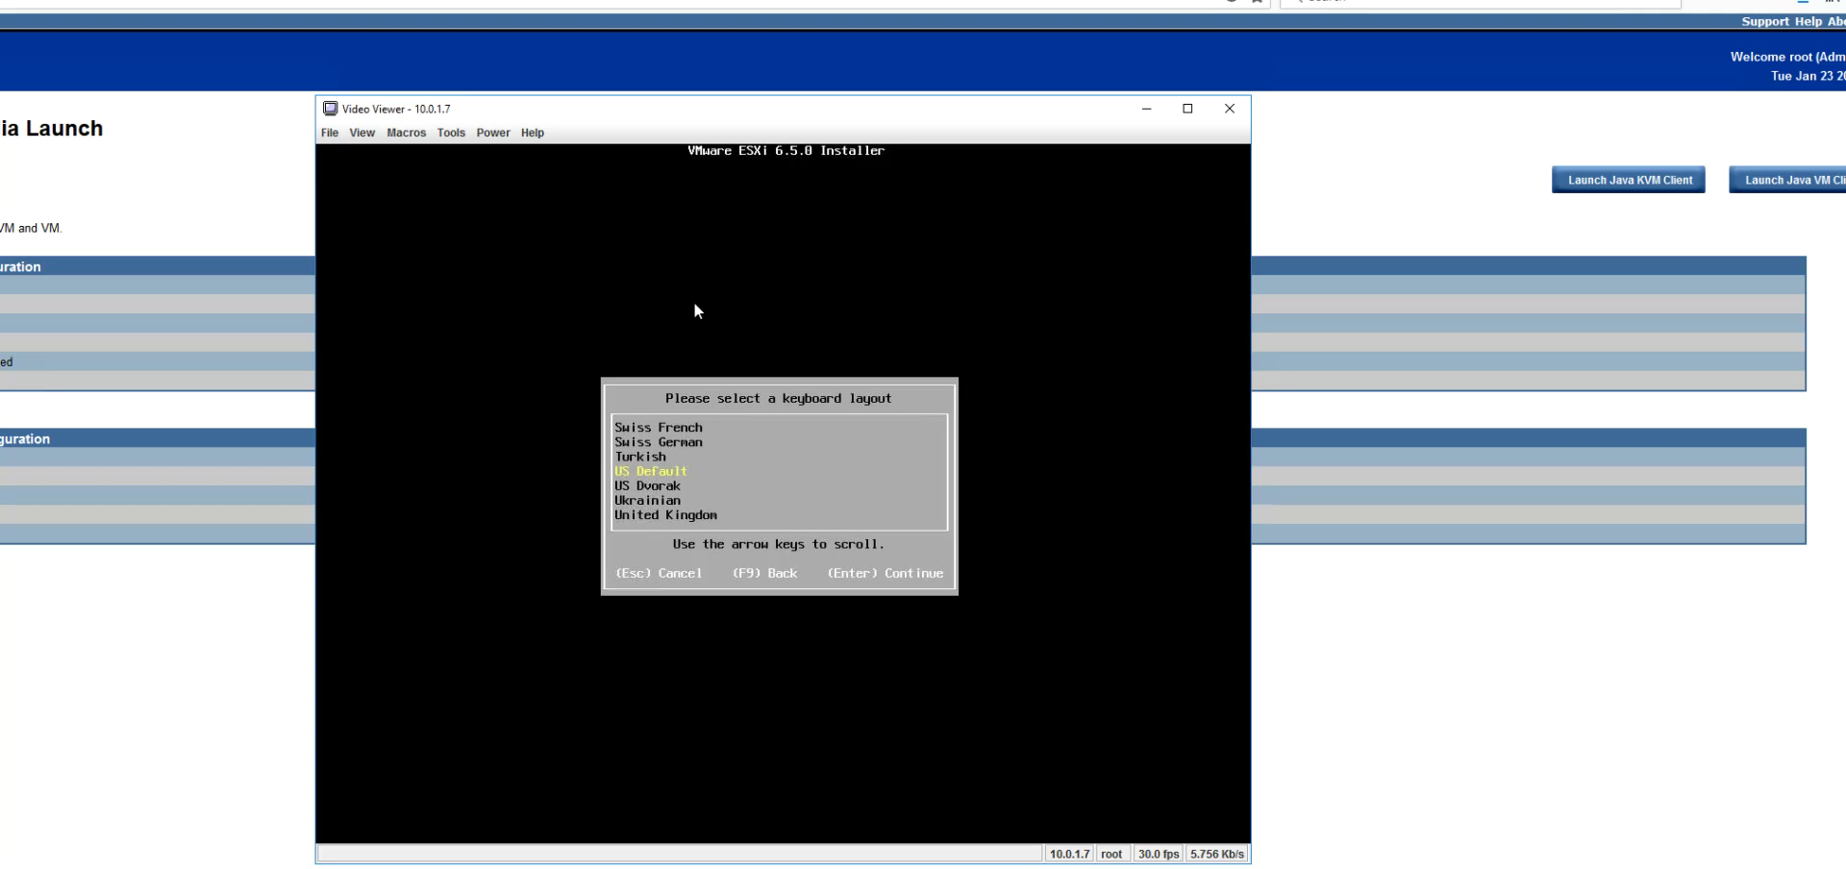
Step: Keep the US Default keyboard layout and enter the root password twice
{"action": "key", "text": "Return"}
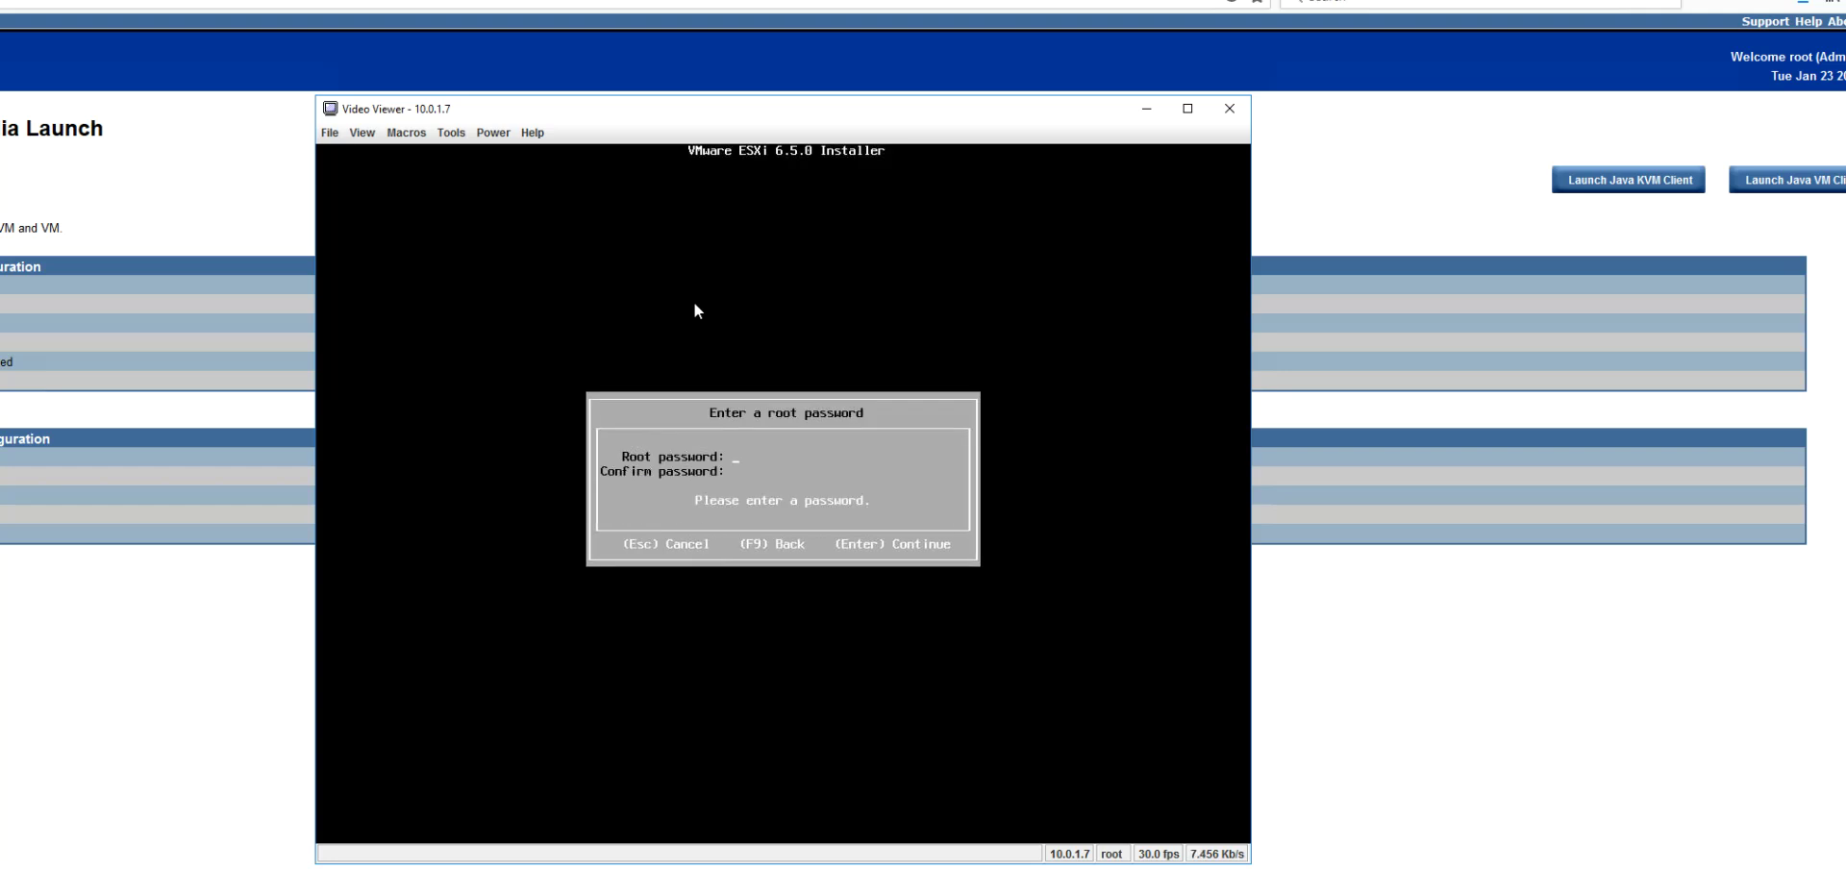
{"action": "type", "text": "*"}
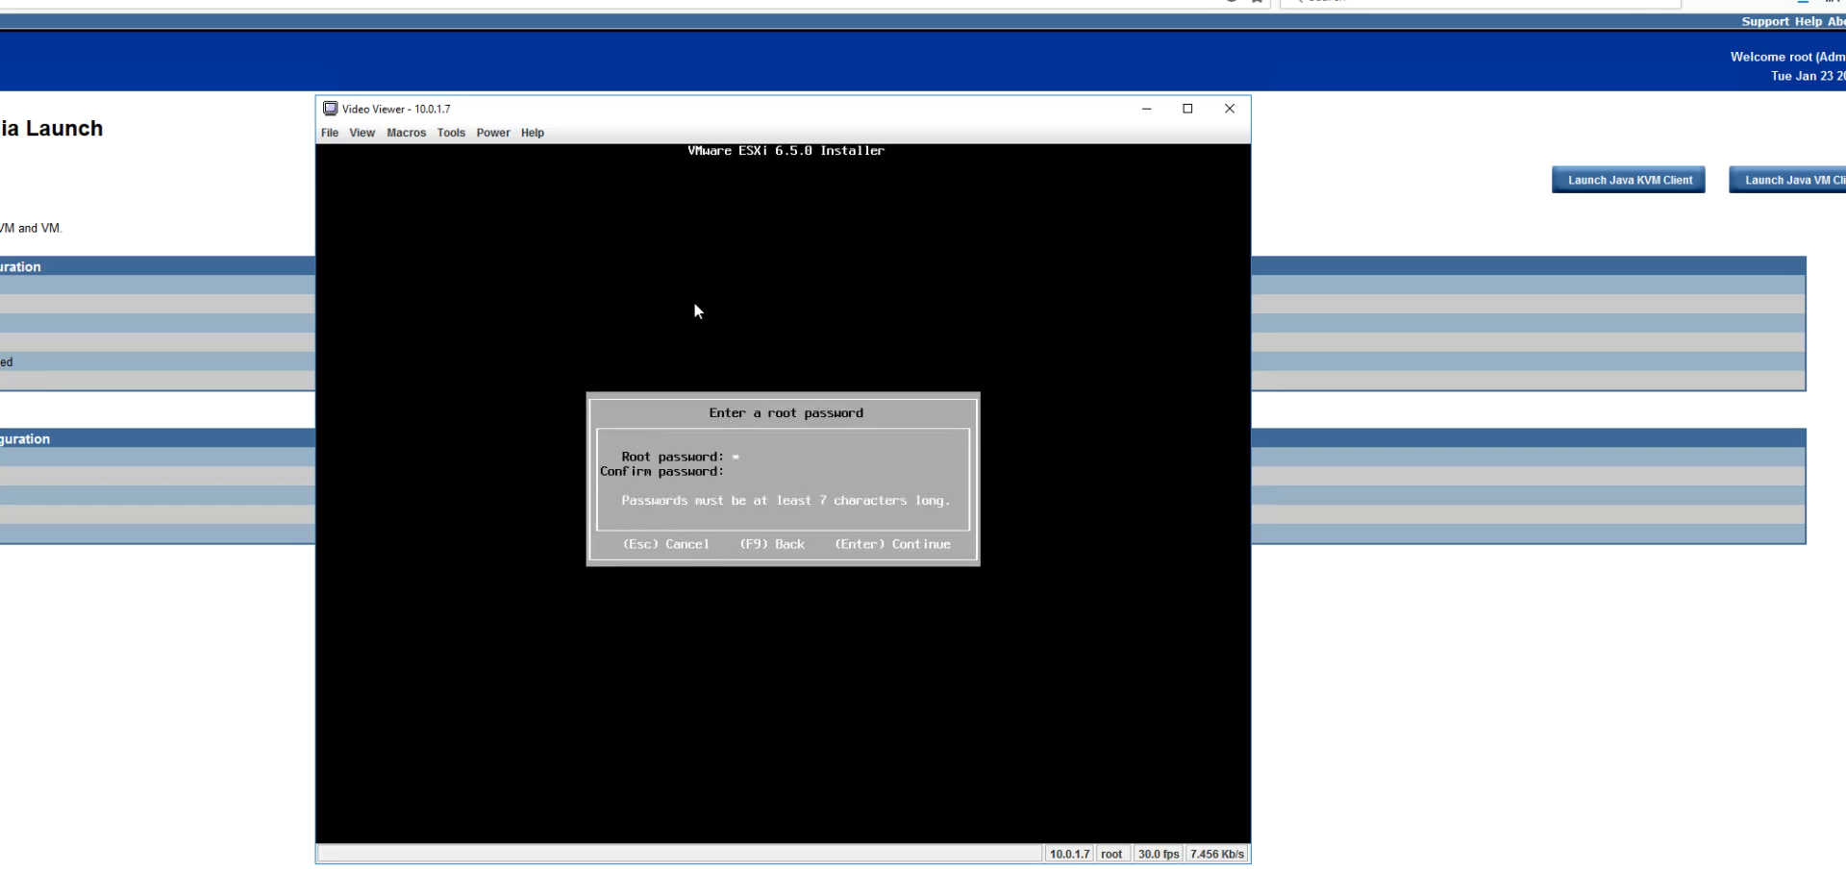
{"action": "type", "text": "*******"}
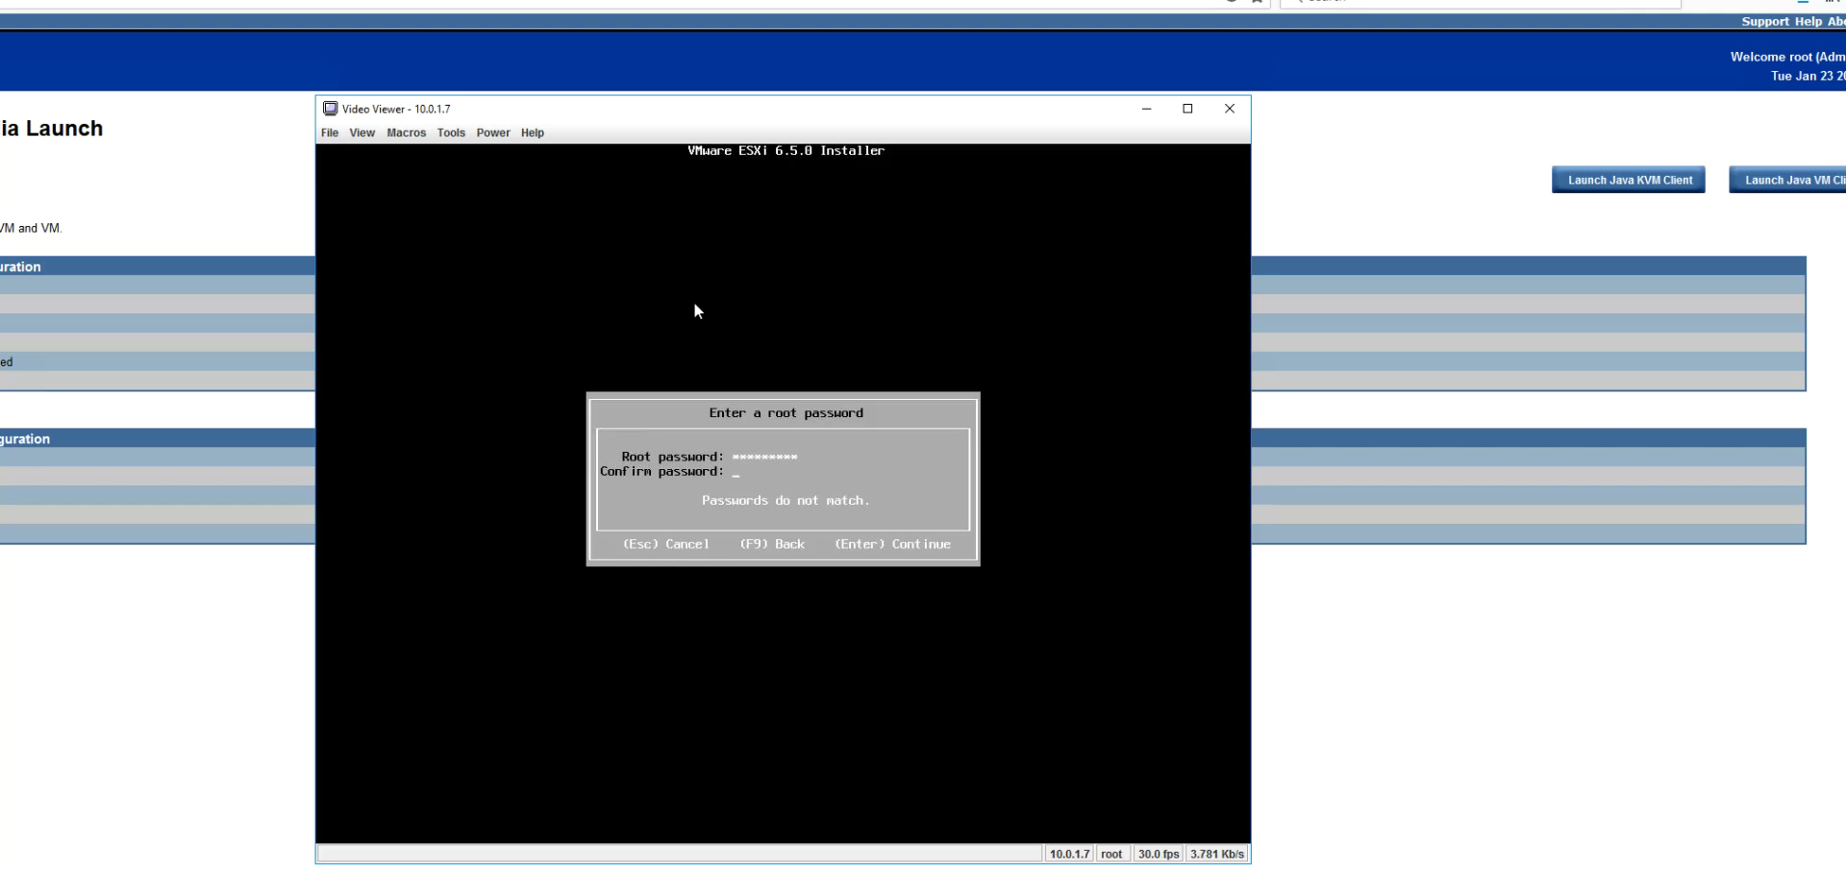
{"action": "type", "text": "*********"}
{"action": "key", "text": "Return"}
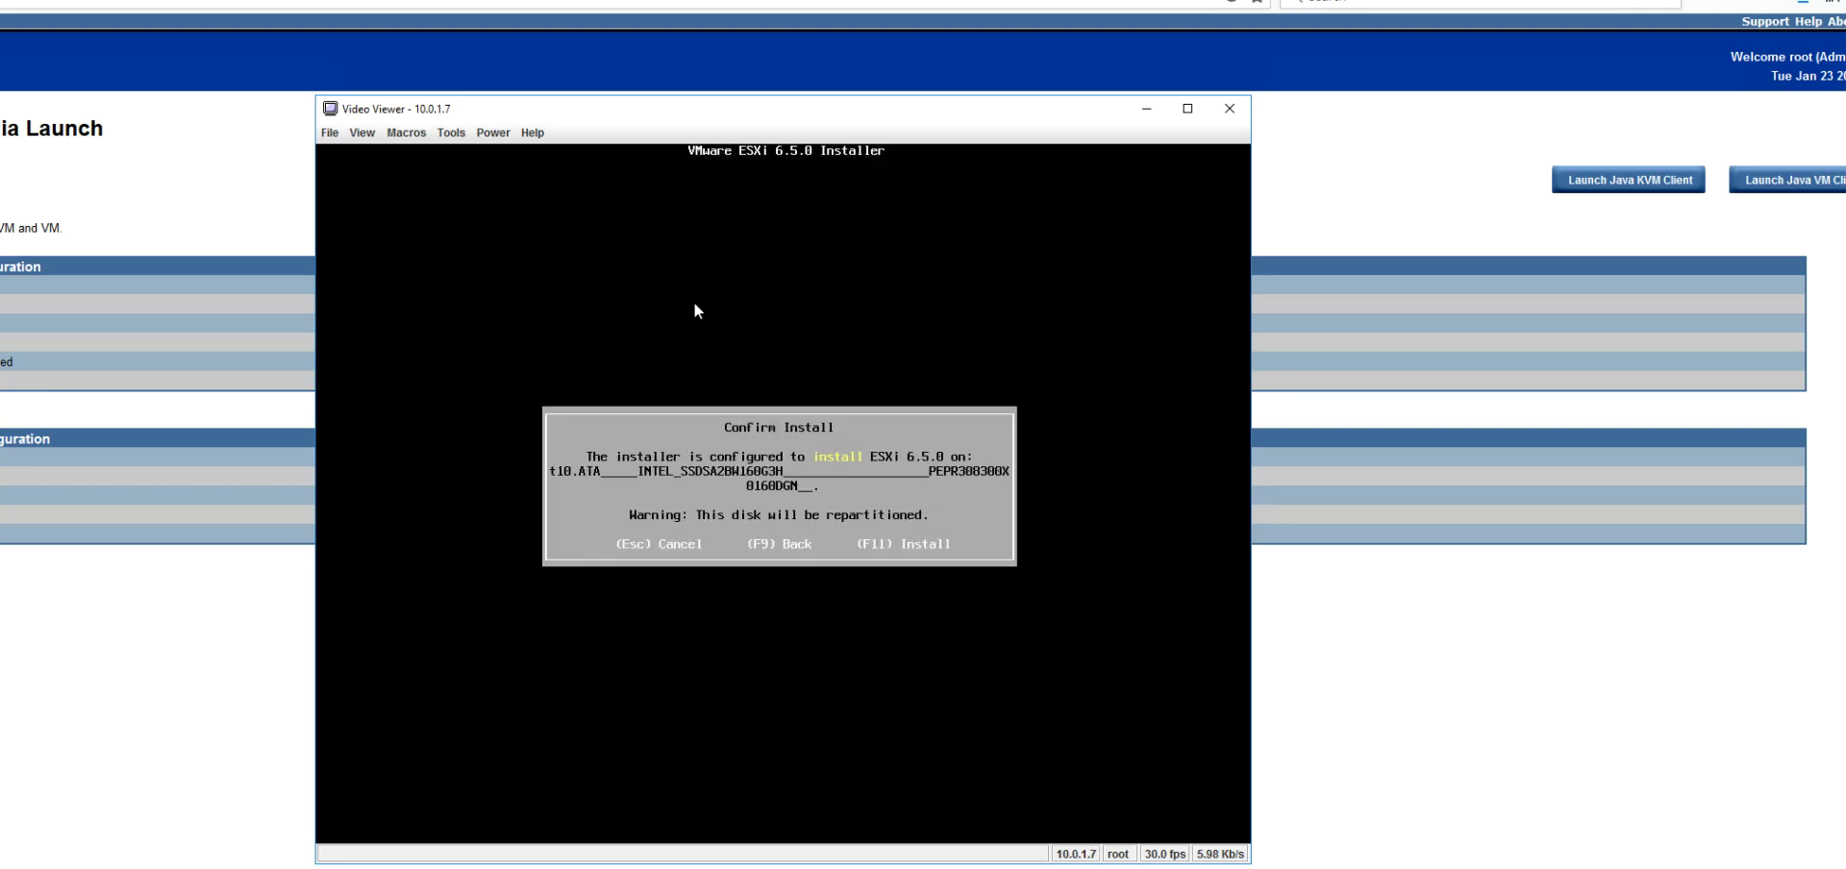
Step: Confirm the install with F11 so ESXi 6.5.0 is written to the INTEL SSD
{"action": "key", "text": "F11"}
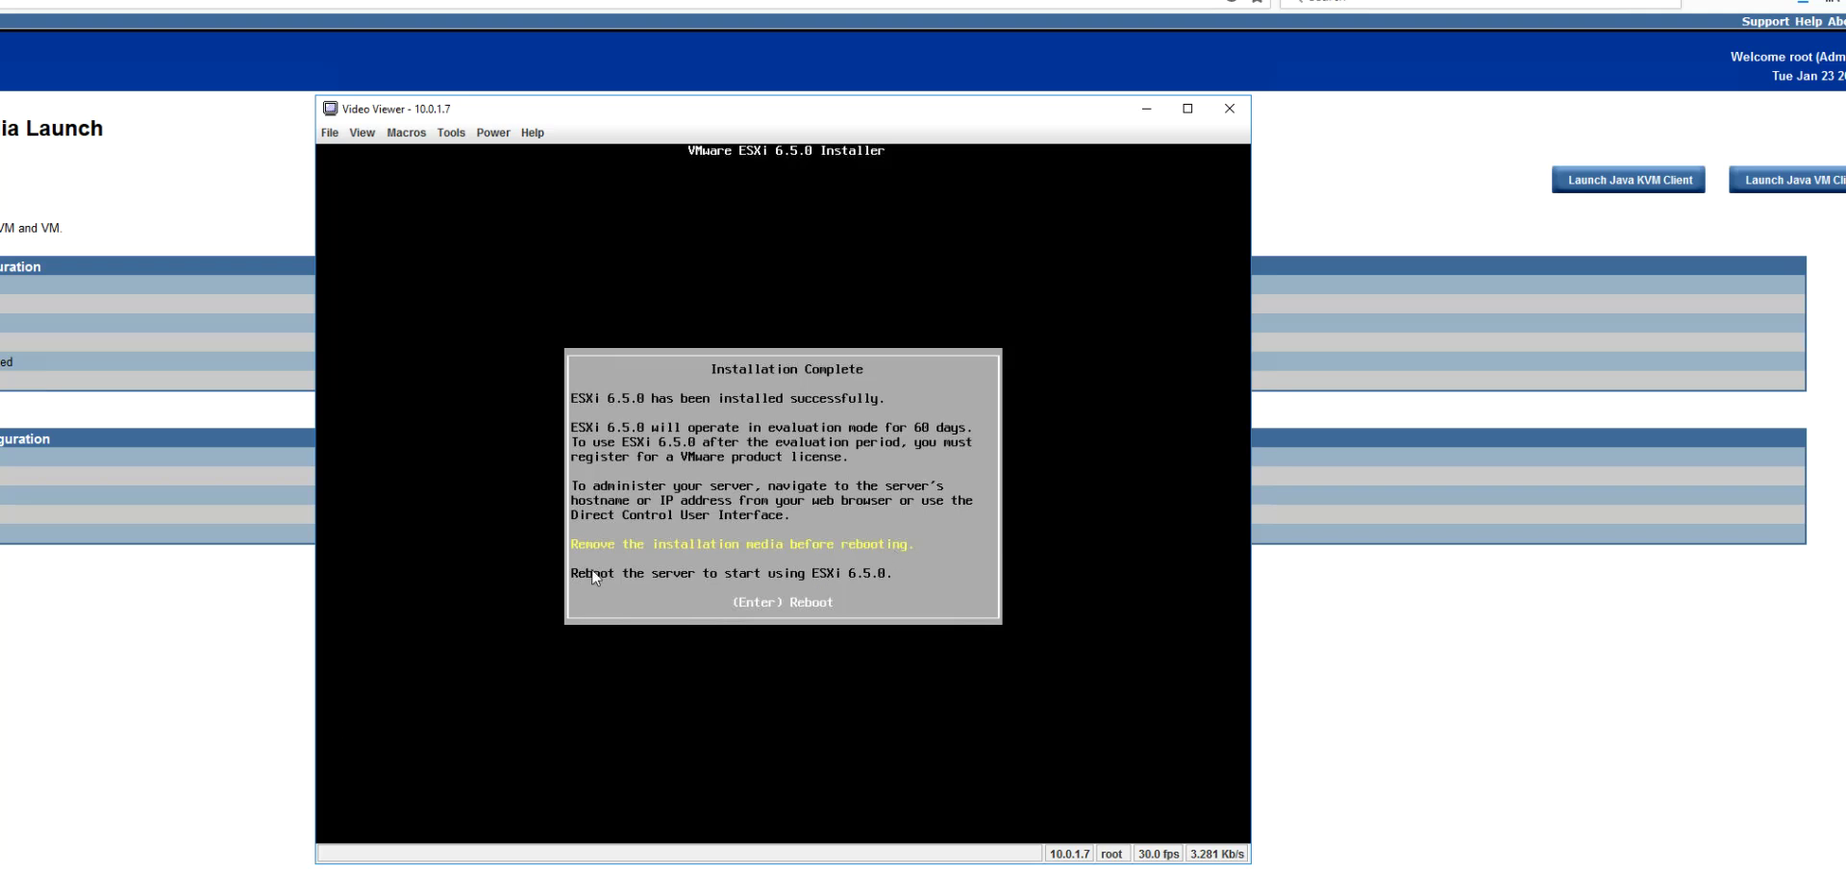
Step: Unmap the ESXi installer ISO in Virtual Media Session, then reboot the server from Video Viewer
{"action": "left_click", "coordinate": [188, 868]}
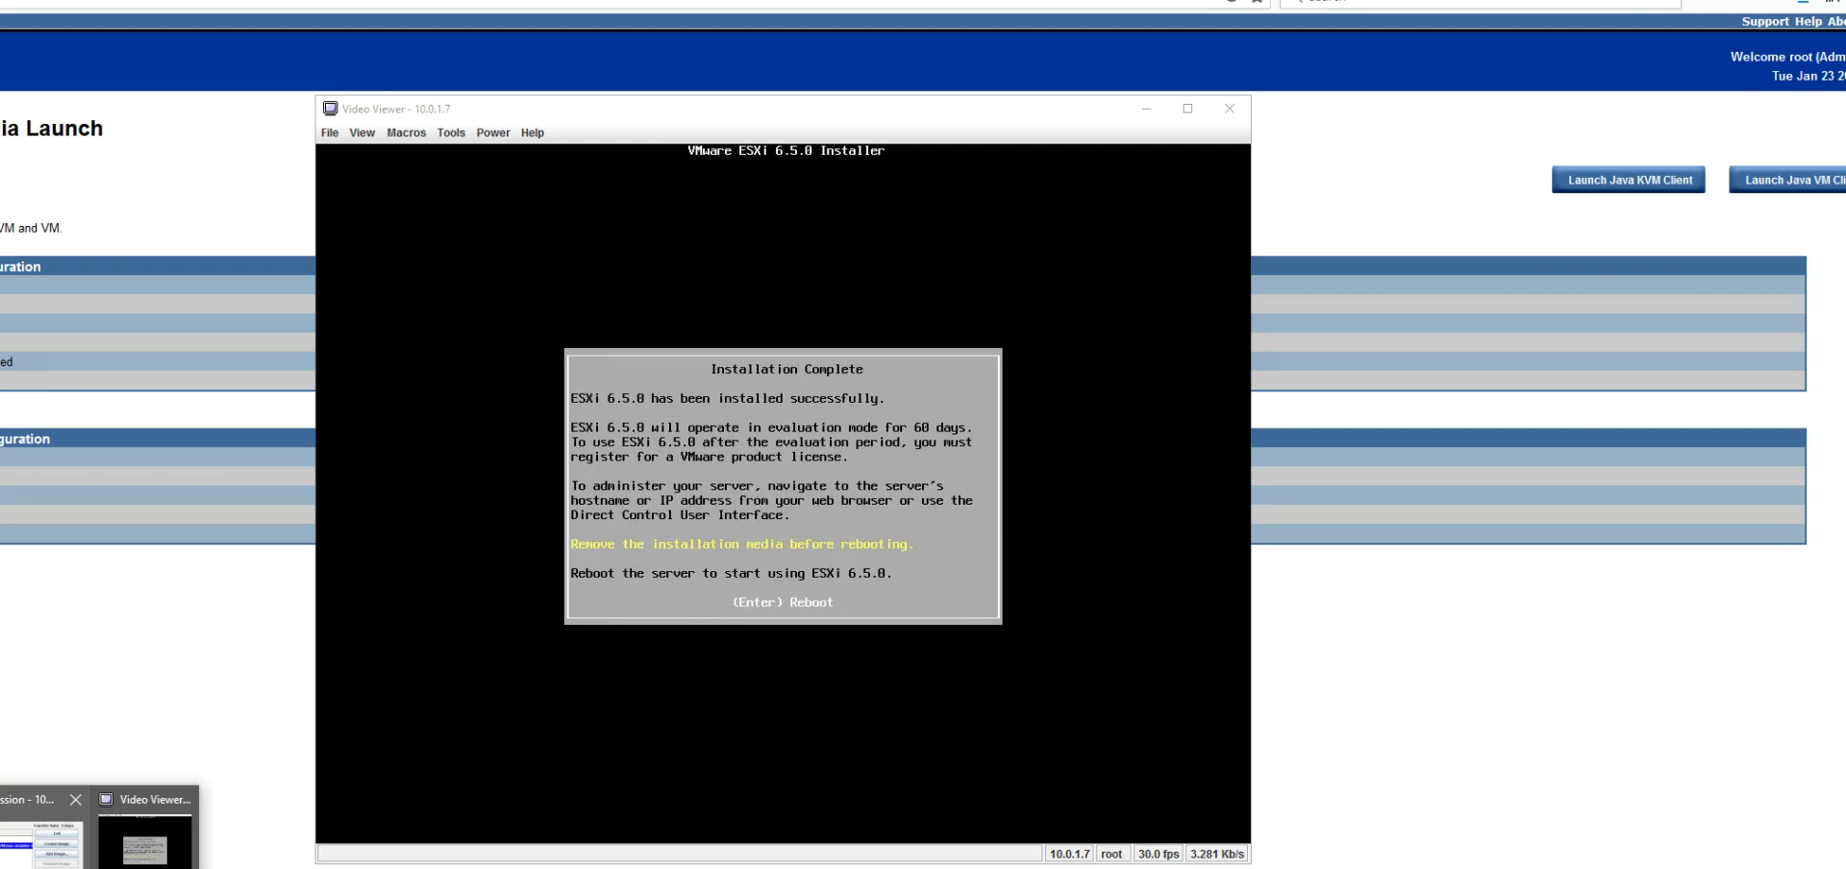
{"action": "left_click", "coordinate": [101, 851]}
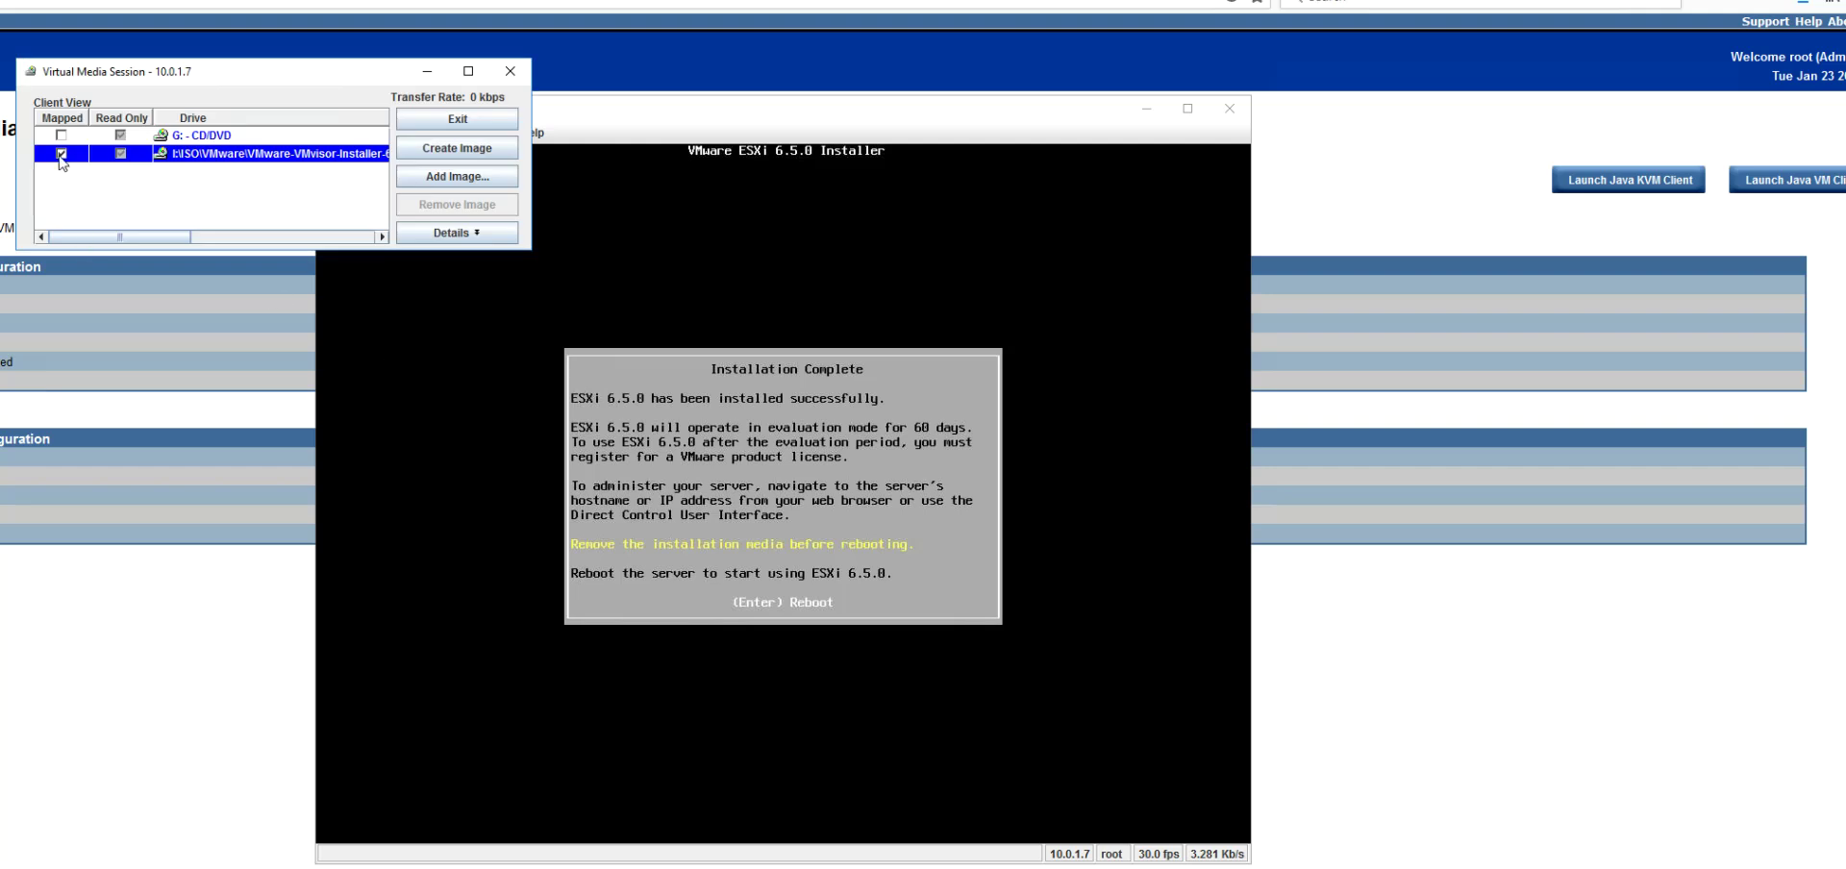
{"action": "left_click", "coordinate": [60, 153]}
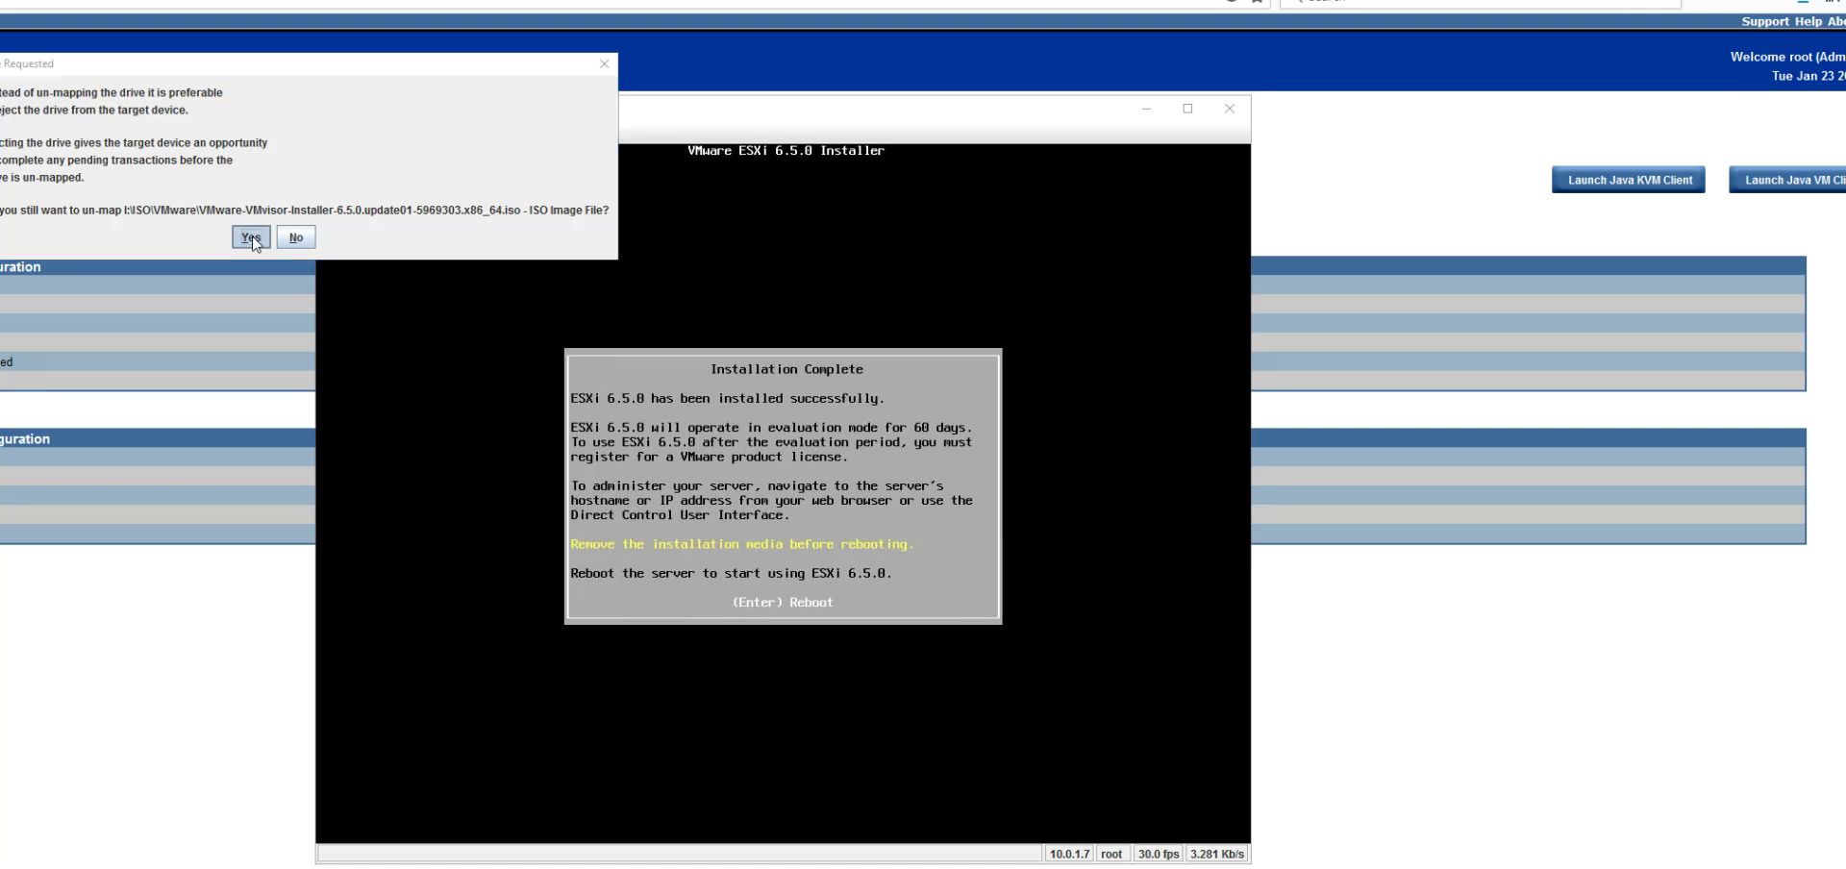
{"action": "left_click", "coordinate": [252, 237]}
{"action": "left_click", "coordinate": [768, 580]}
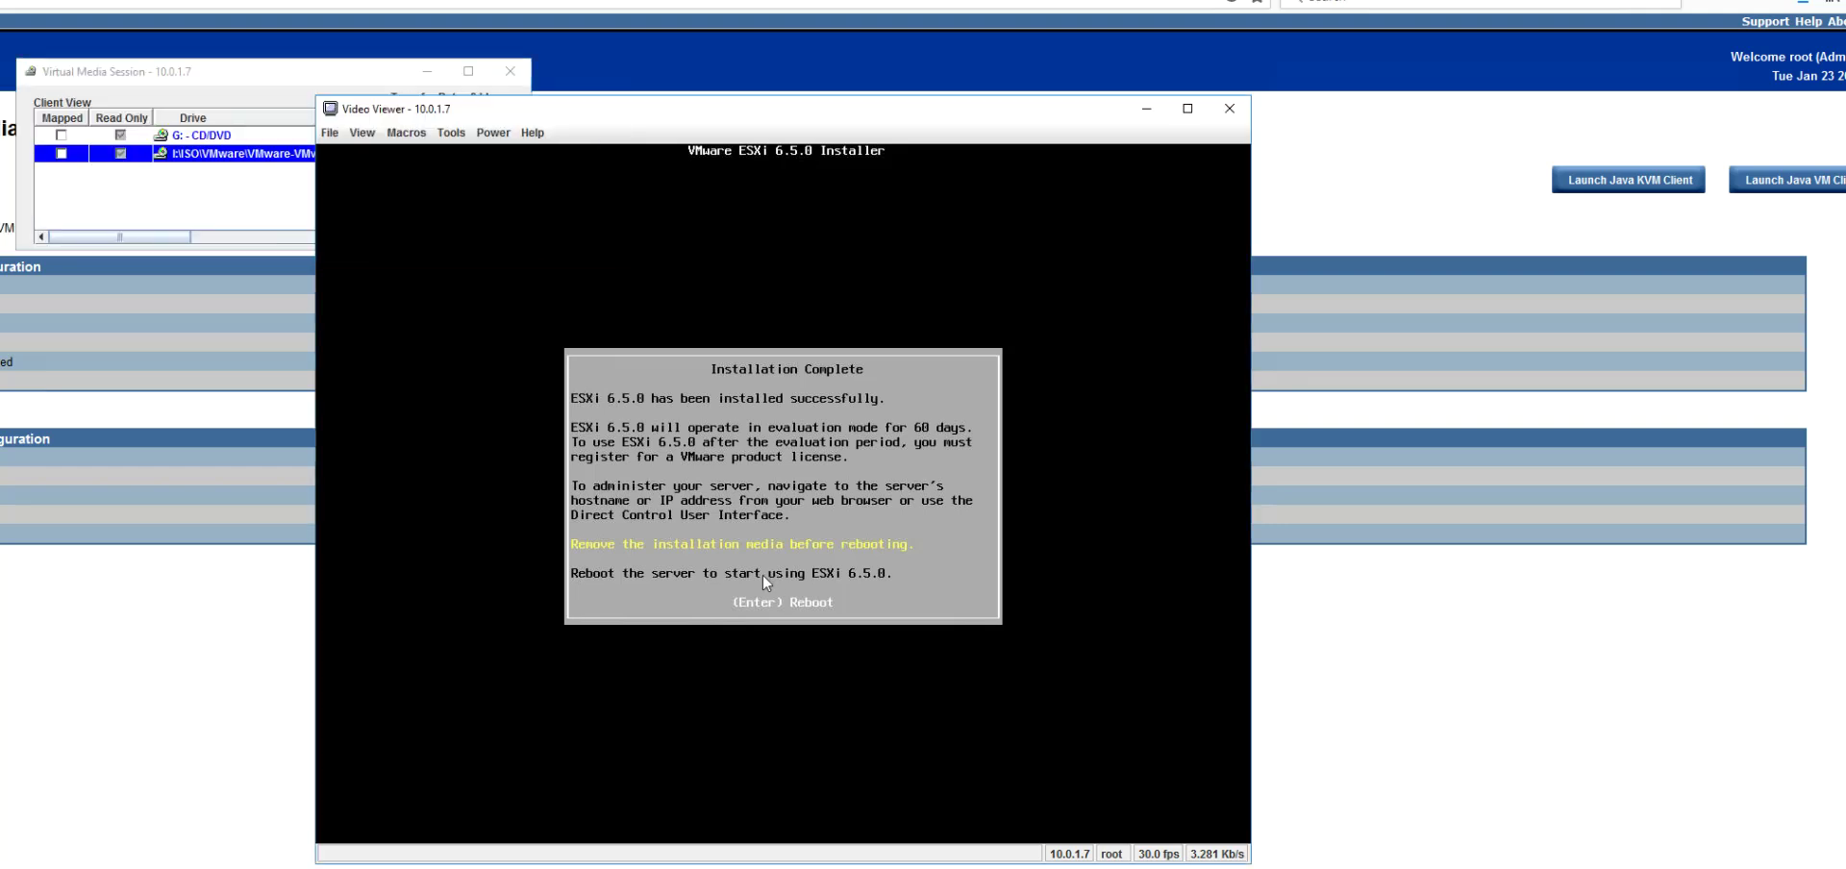
{"action": "key", "text": "Return"}
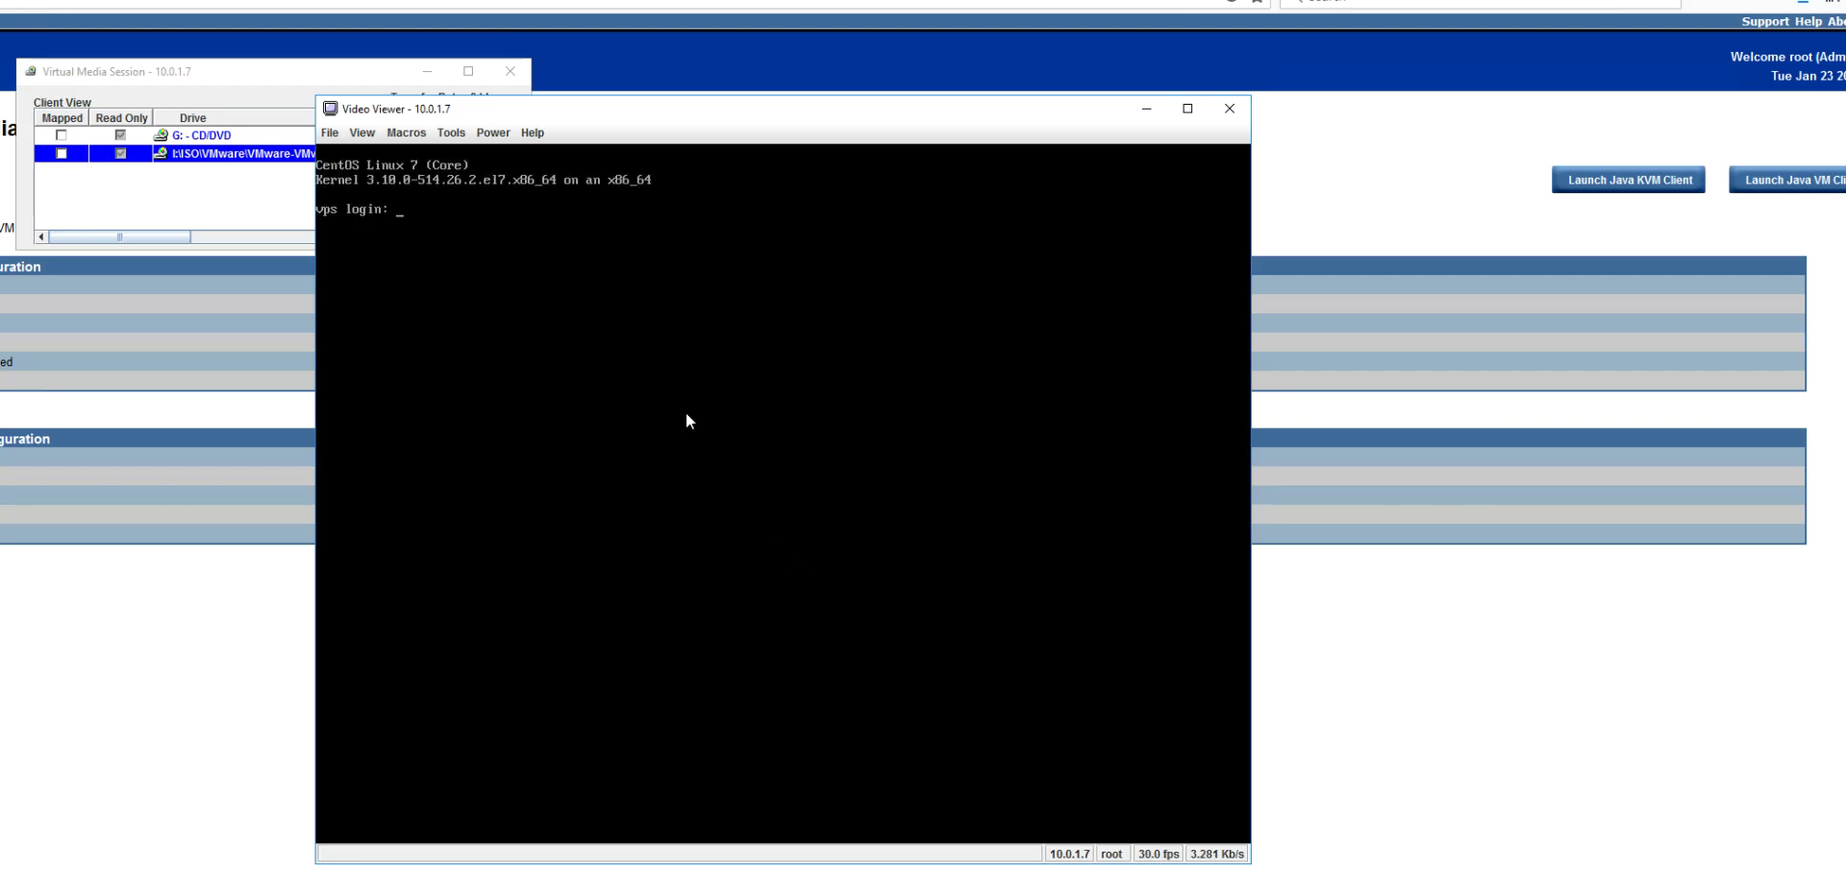
Step: With CentOS 7 at the login prompt, open the console's Power menu
{"action": "left_click", "coordinate": [501, 138]}
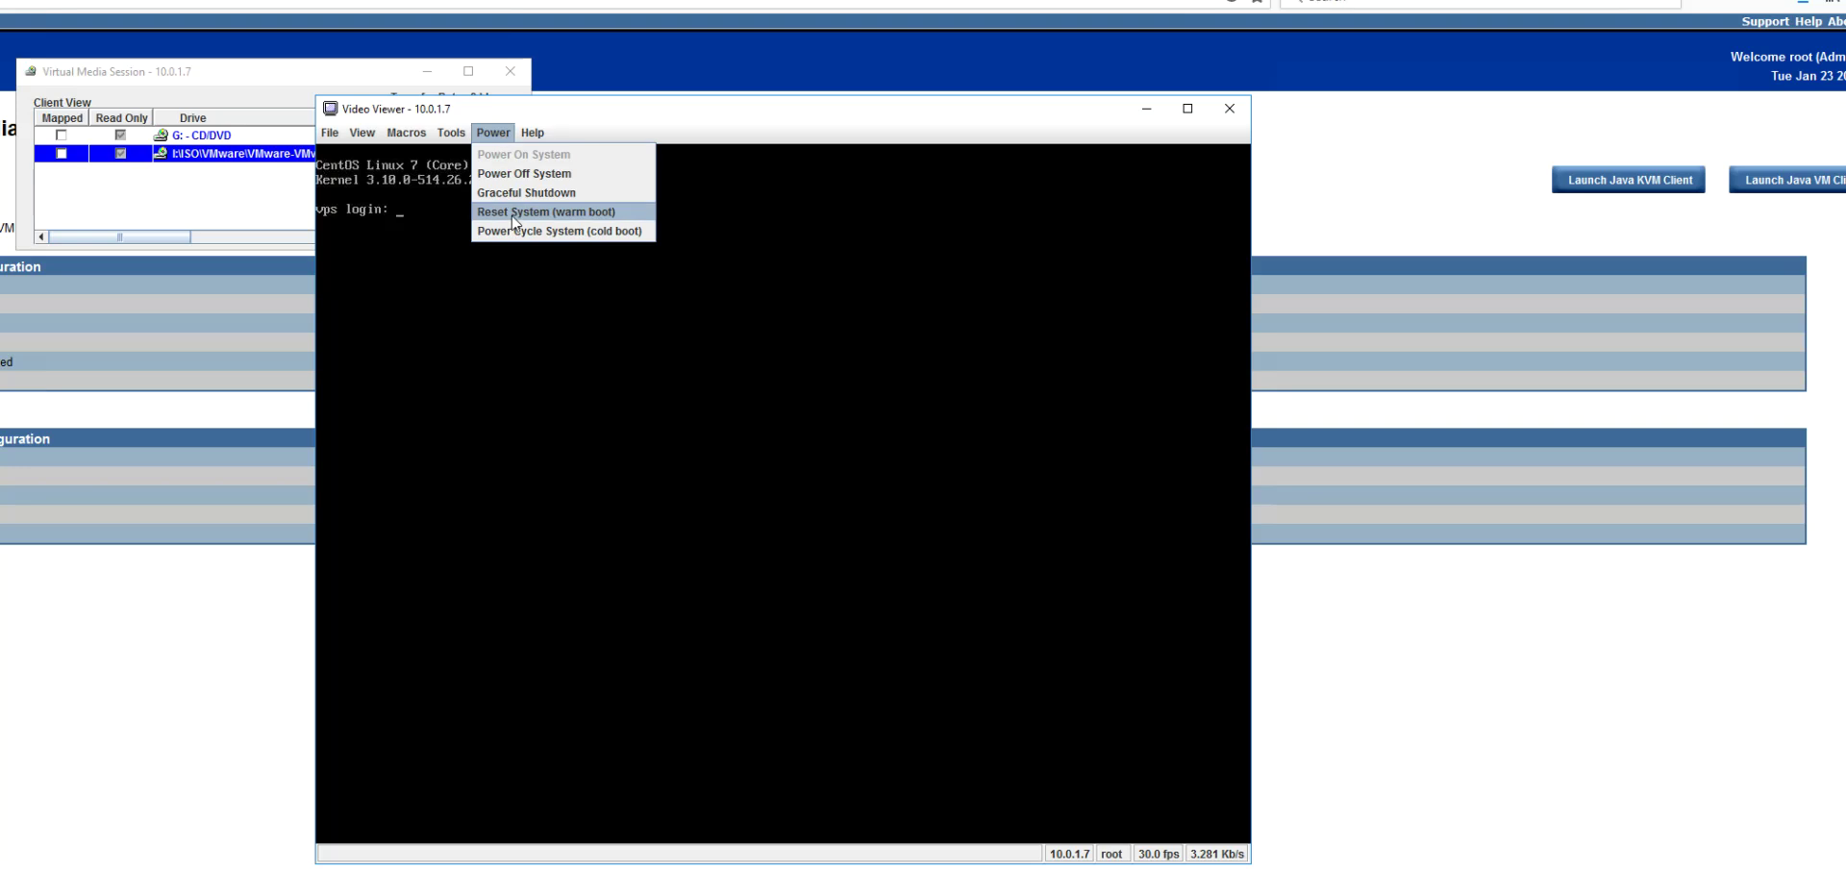
Step: Map the VMware installer ISO, then cold-boot the server with Power Cycle System
{"action": "left_click", "coordinate": [62, 154]}
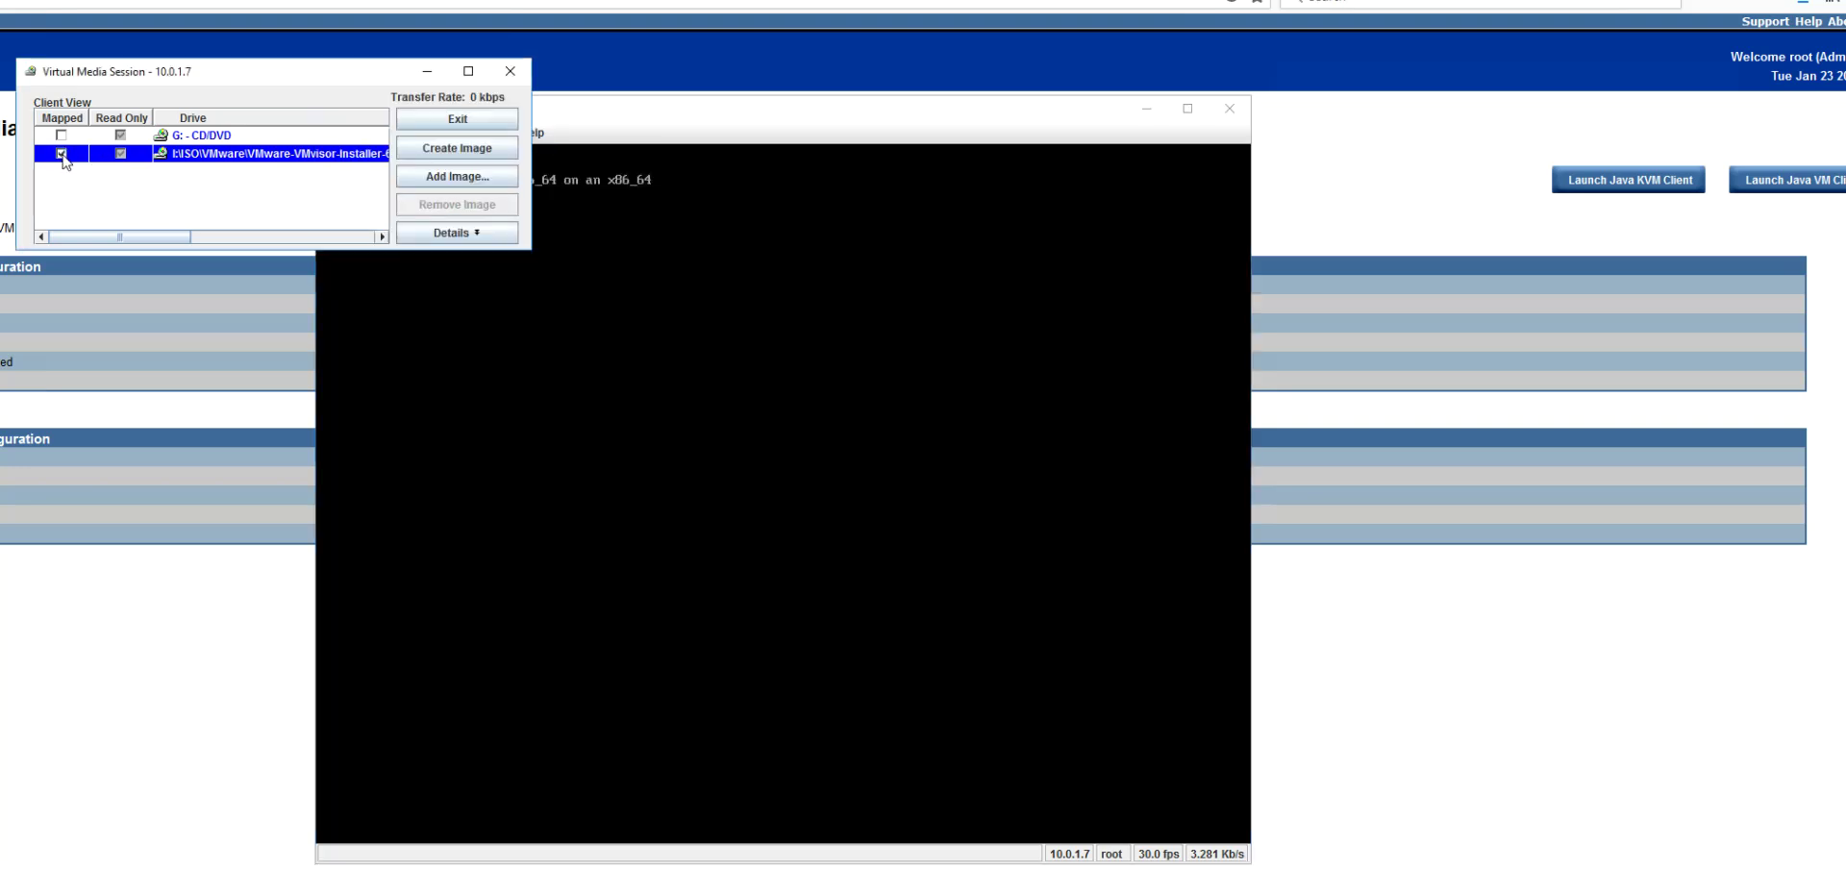
{"action": "left_click", "coordinate": [681, 221]}
{"action": "left_click", "coordinate": [493, 133]}
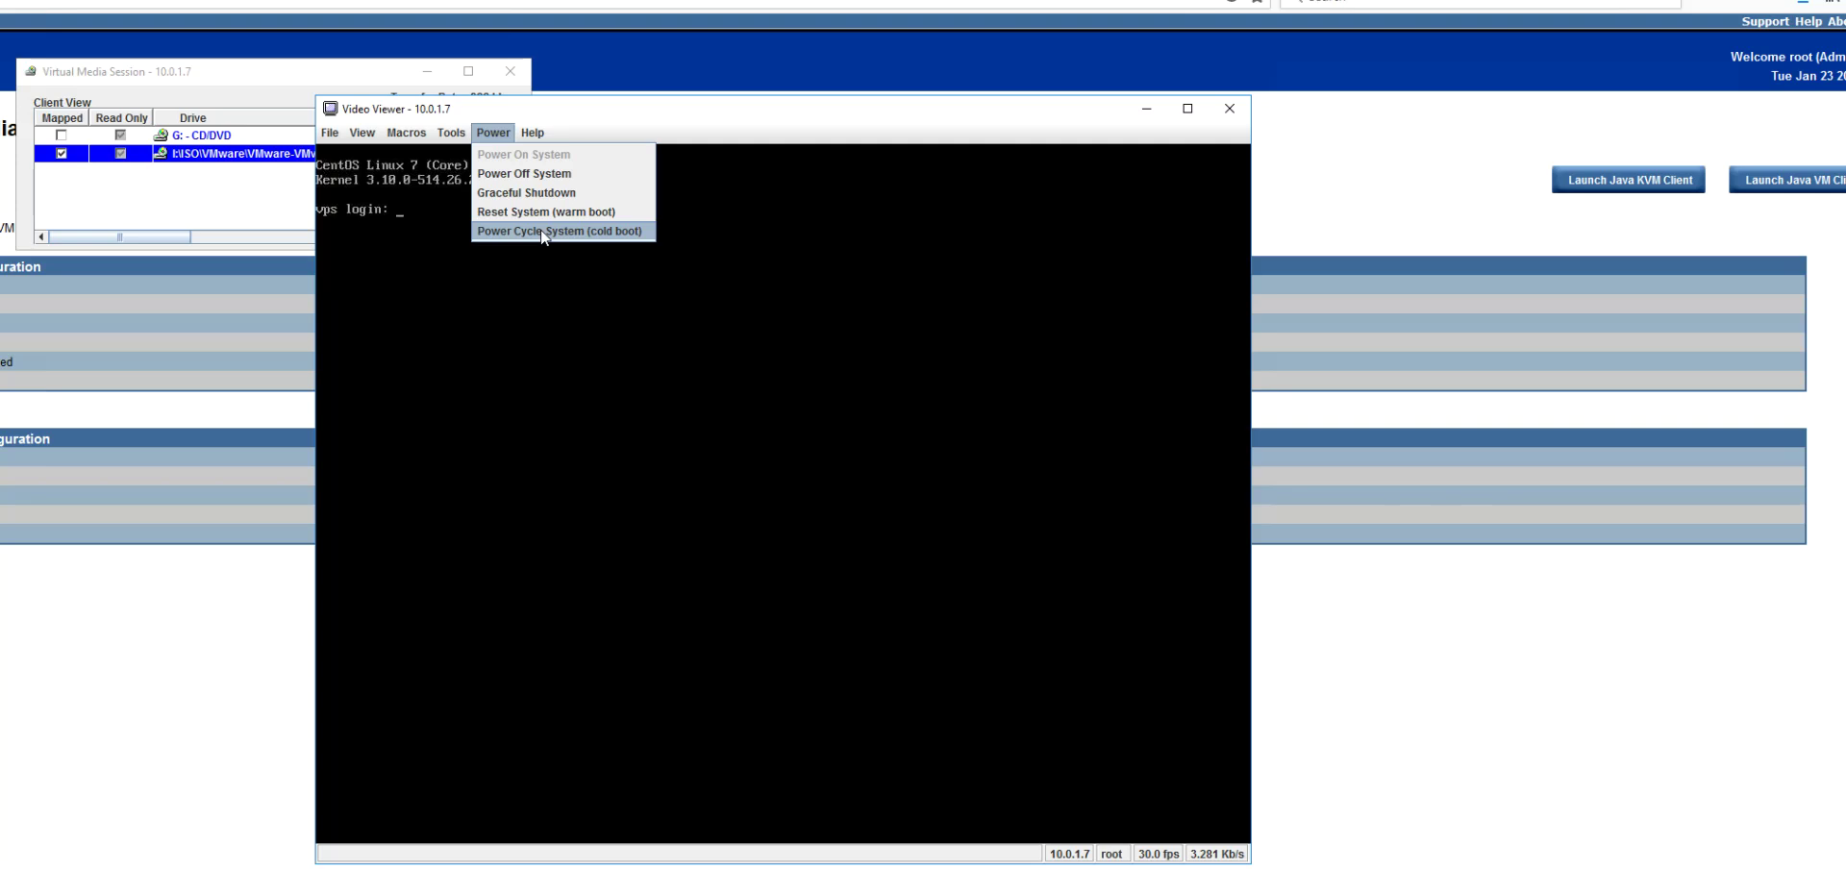
{"action": "left_click", "coordinate": [542, 231]}
{"action": "left_click", "coordinate": [762, 515]}
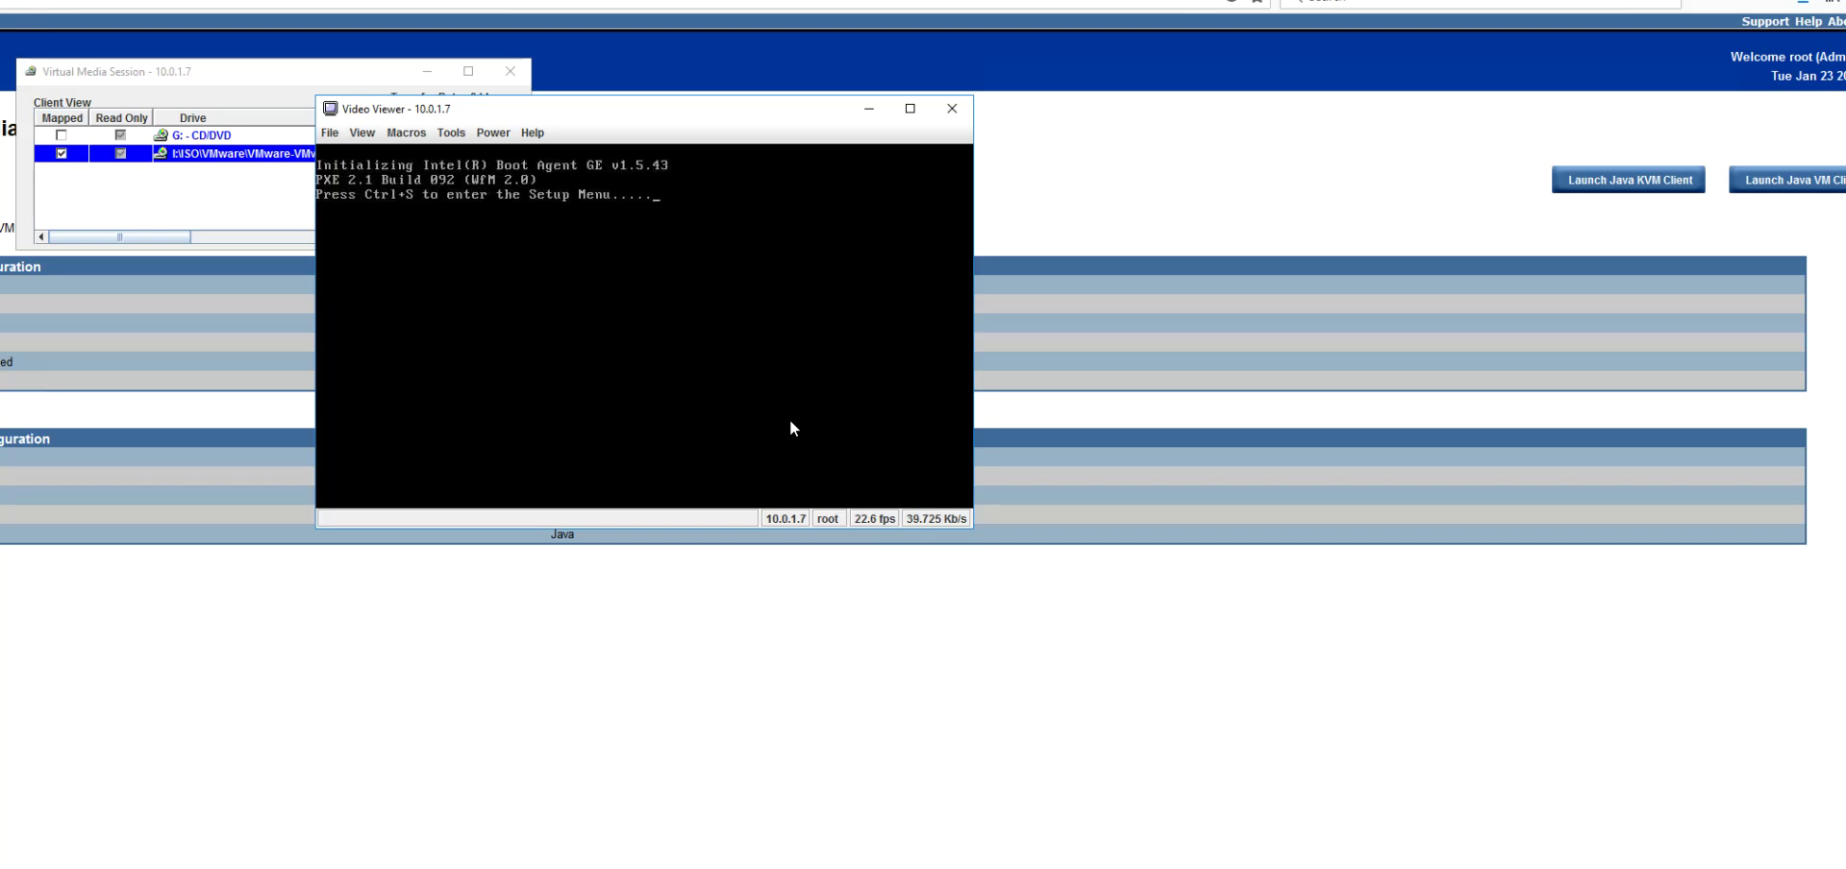
Step: Browse the PXE agent's boot order and boot protocol settings, then exit without saving
{"action": "key", "text": "ctrl+s"}
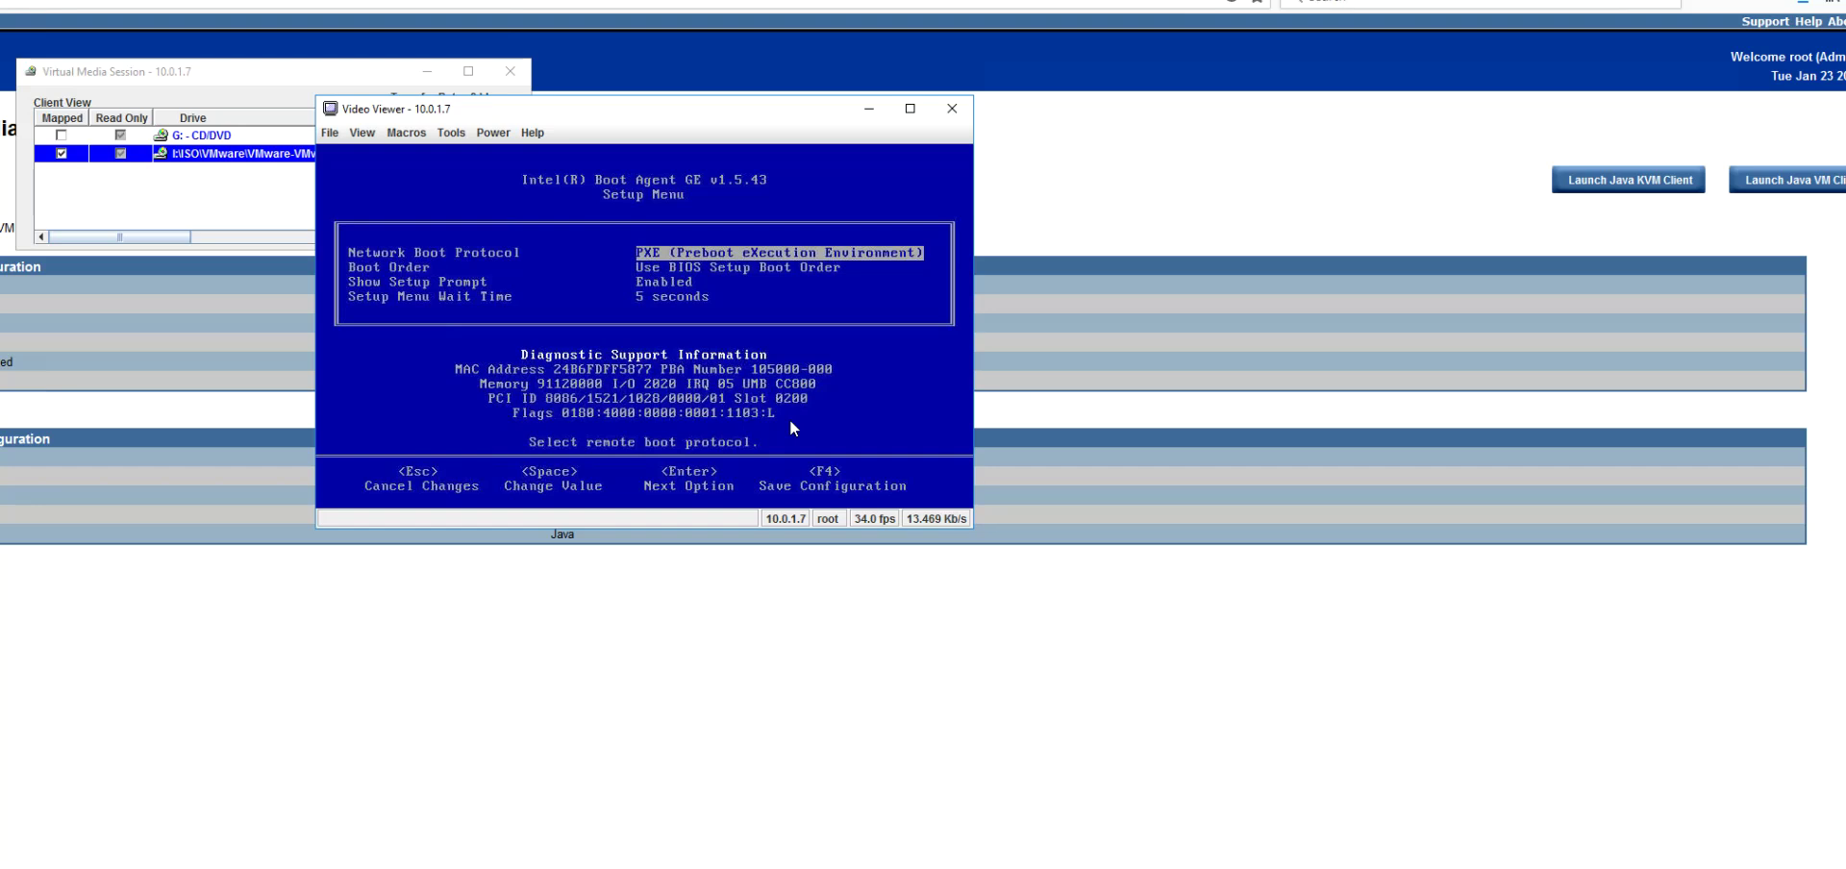
{"action": "key", "text": "Return"}
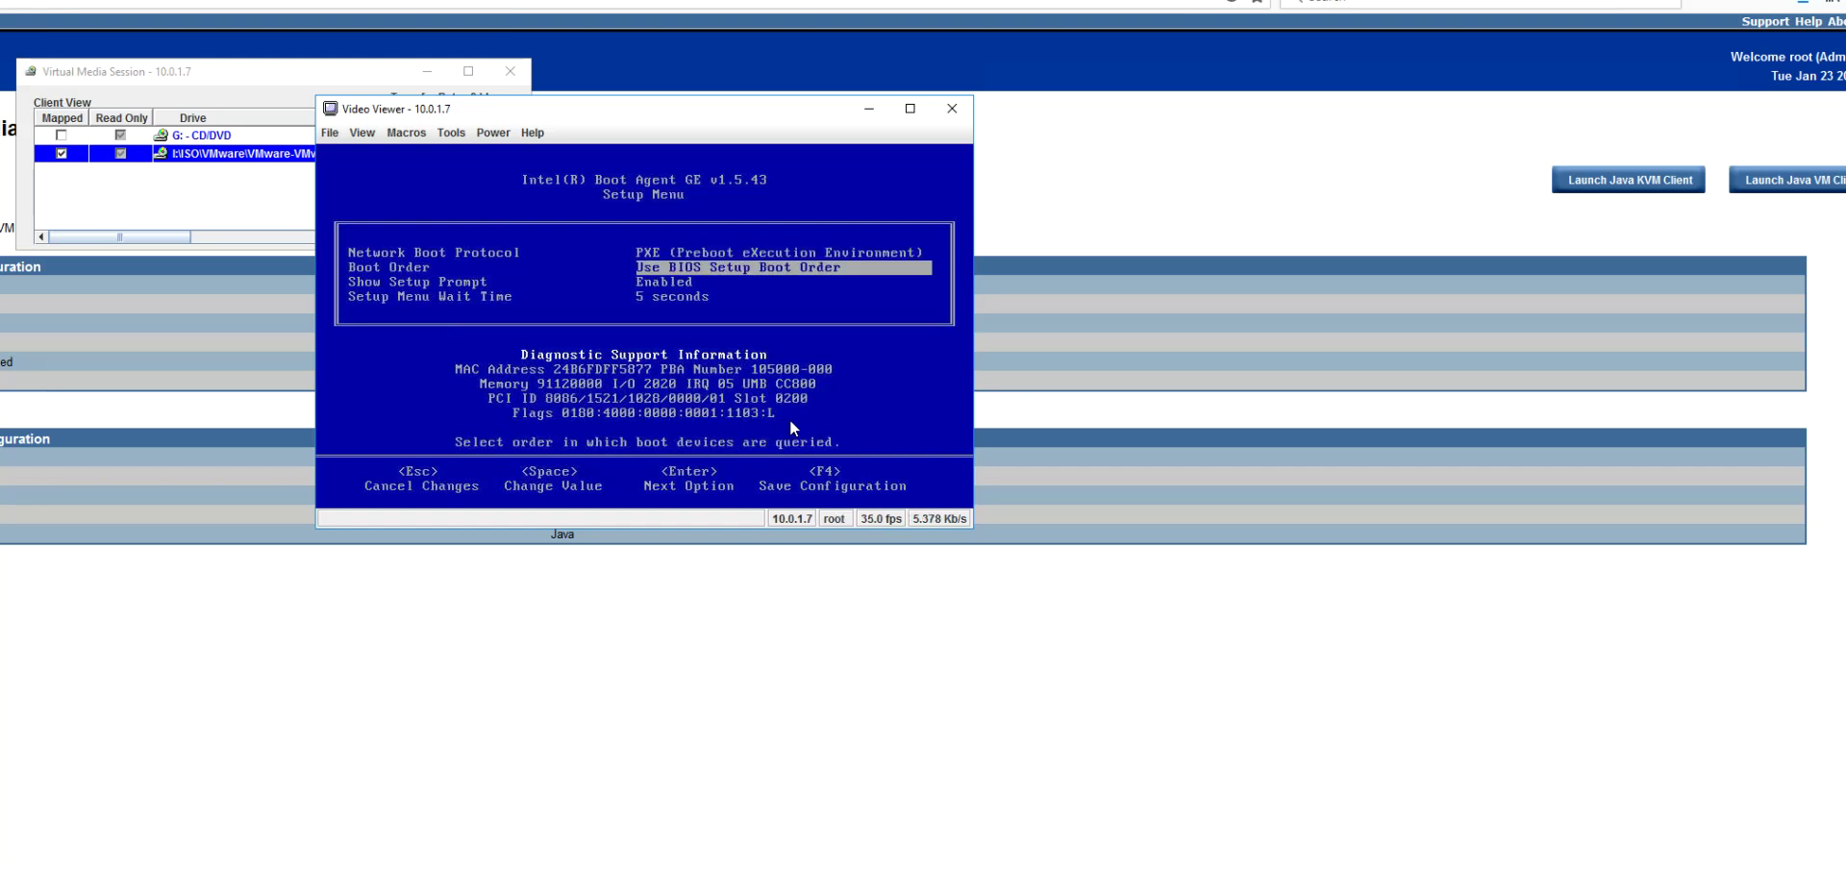
{"action": "key", "text": "Return"}
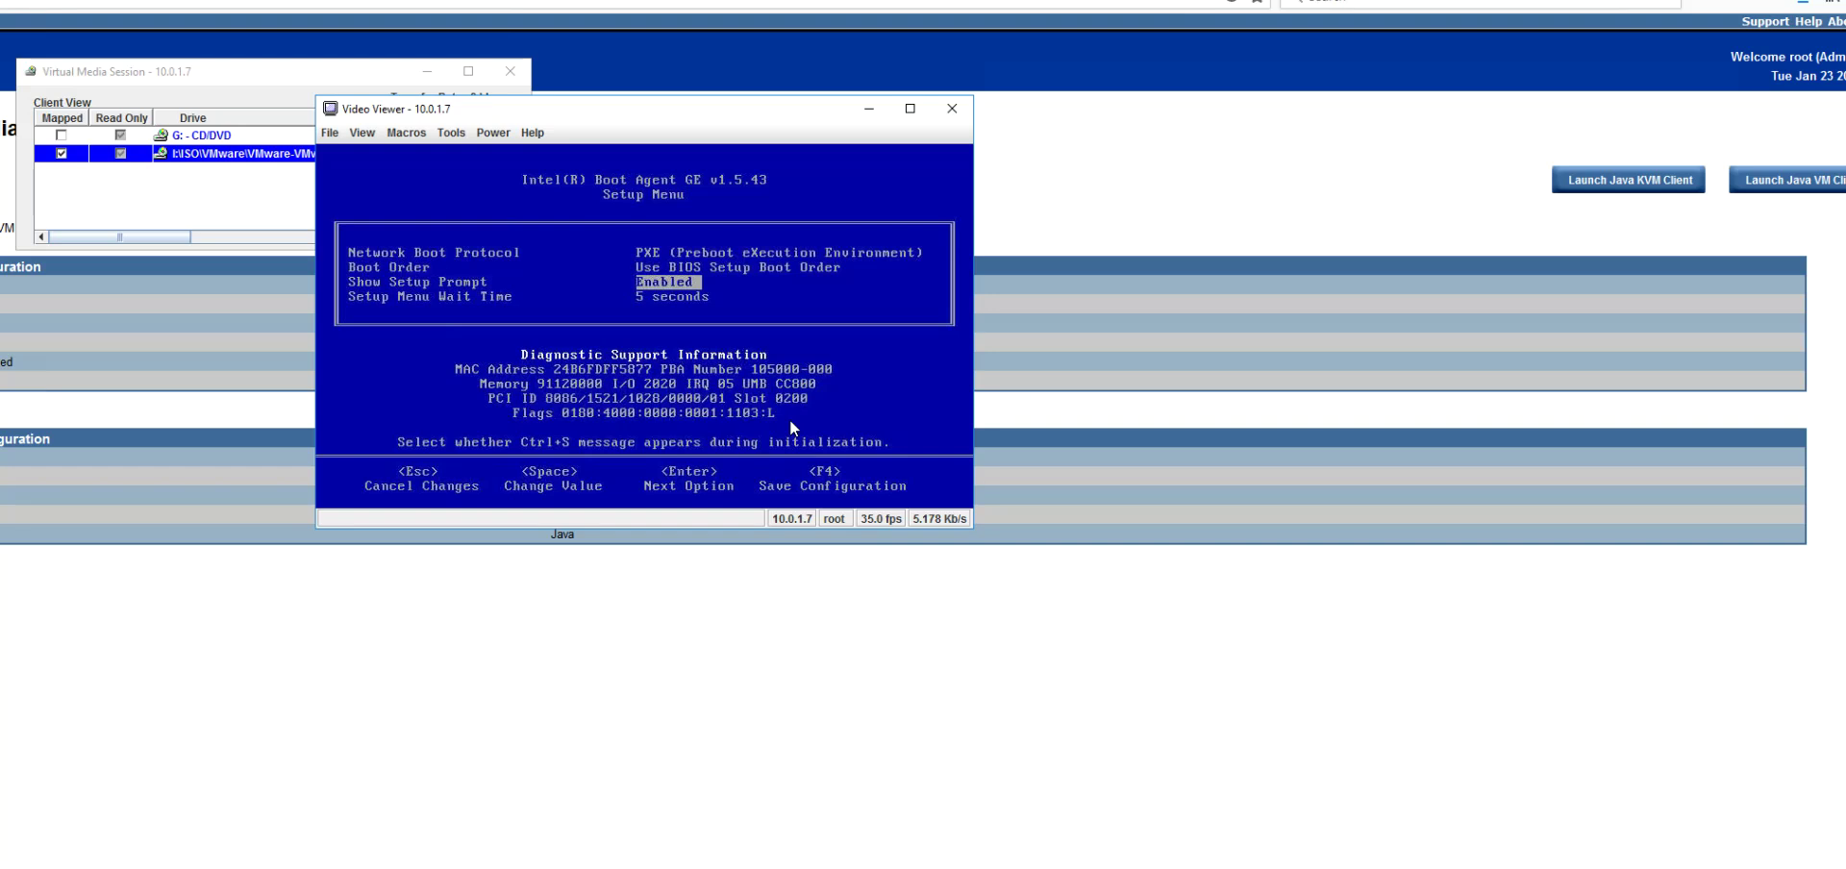
{"action": "key", "text": "Up"}
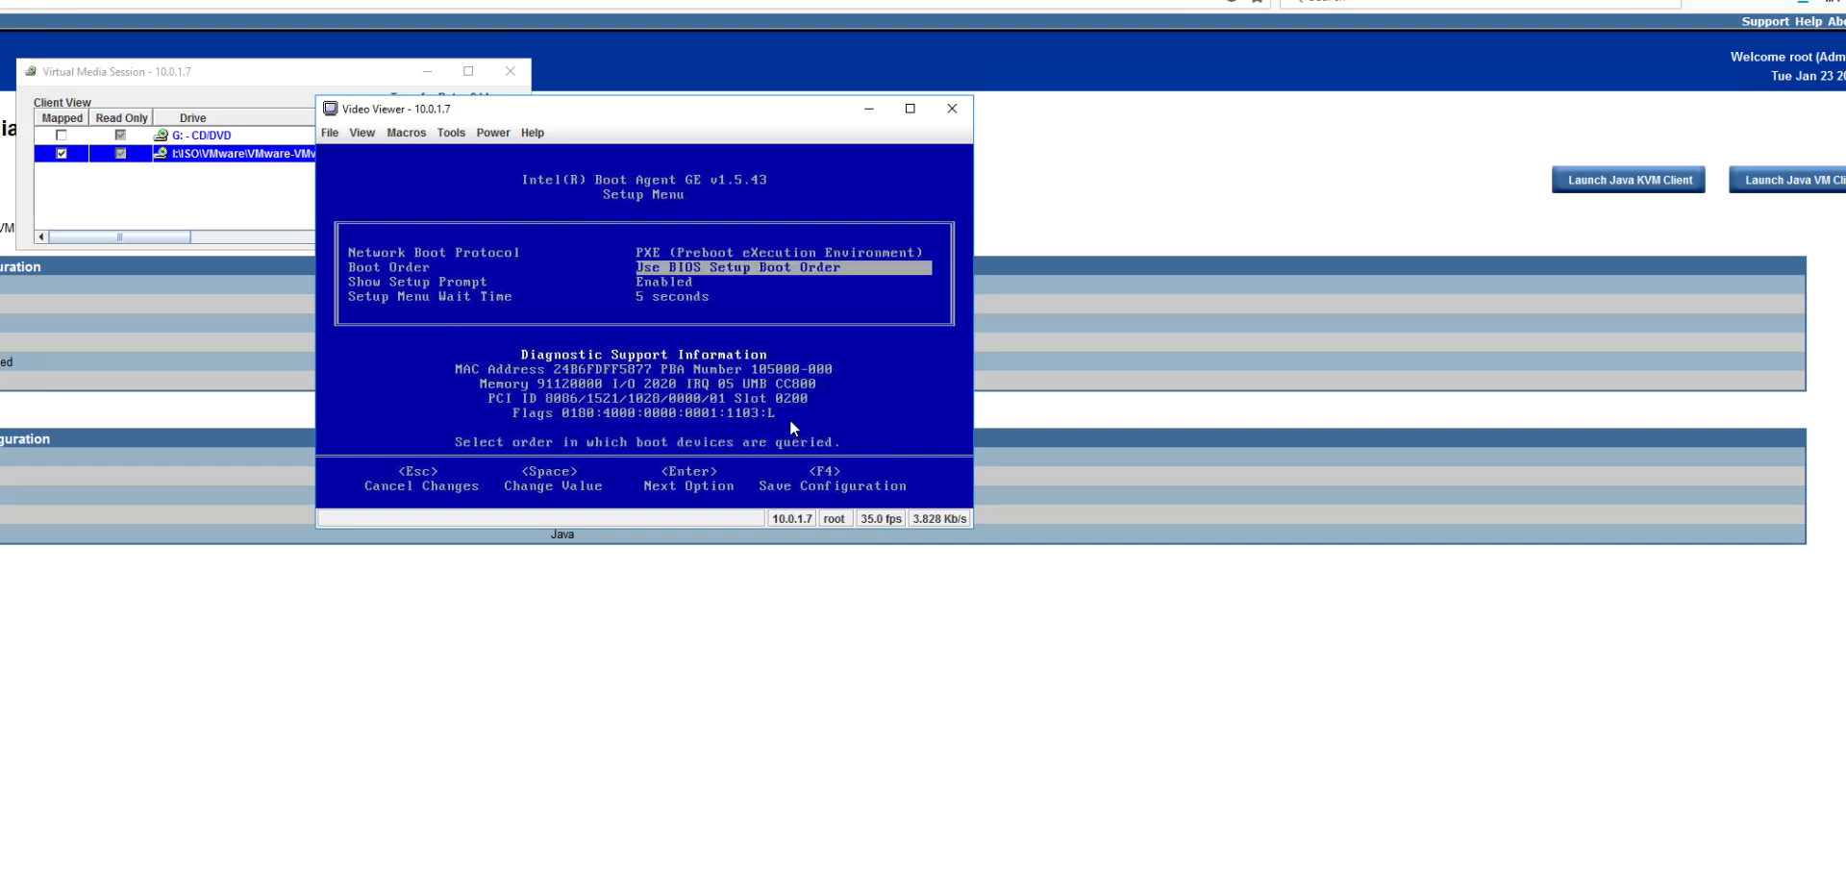
{"action": "key", "text": "space"}
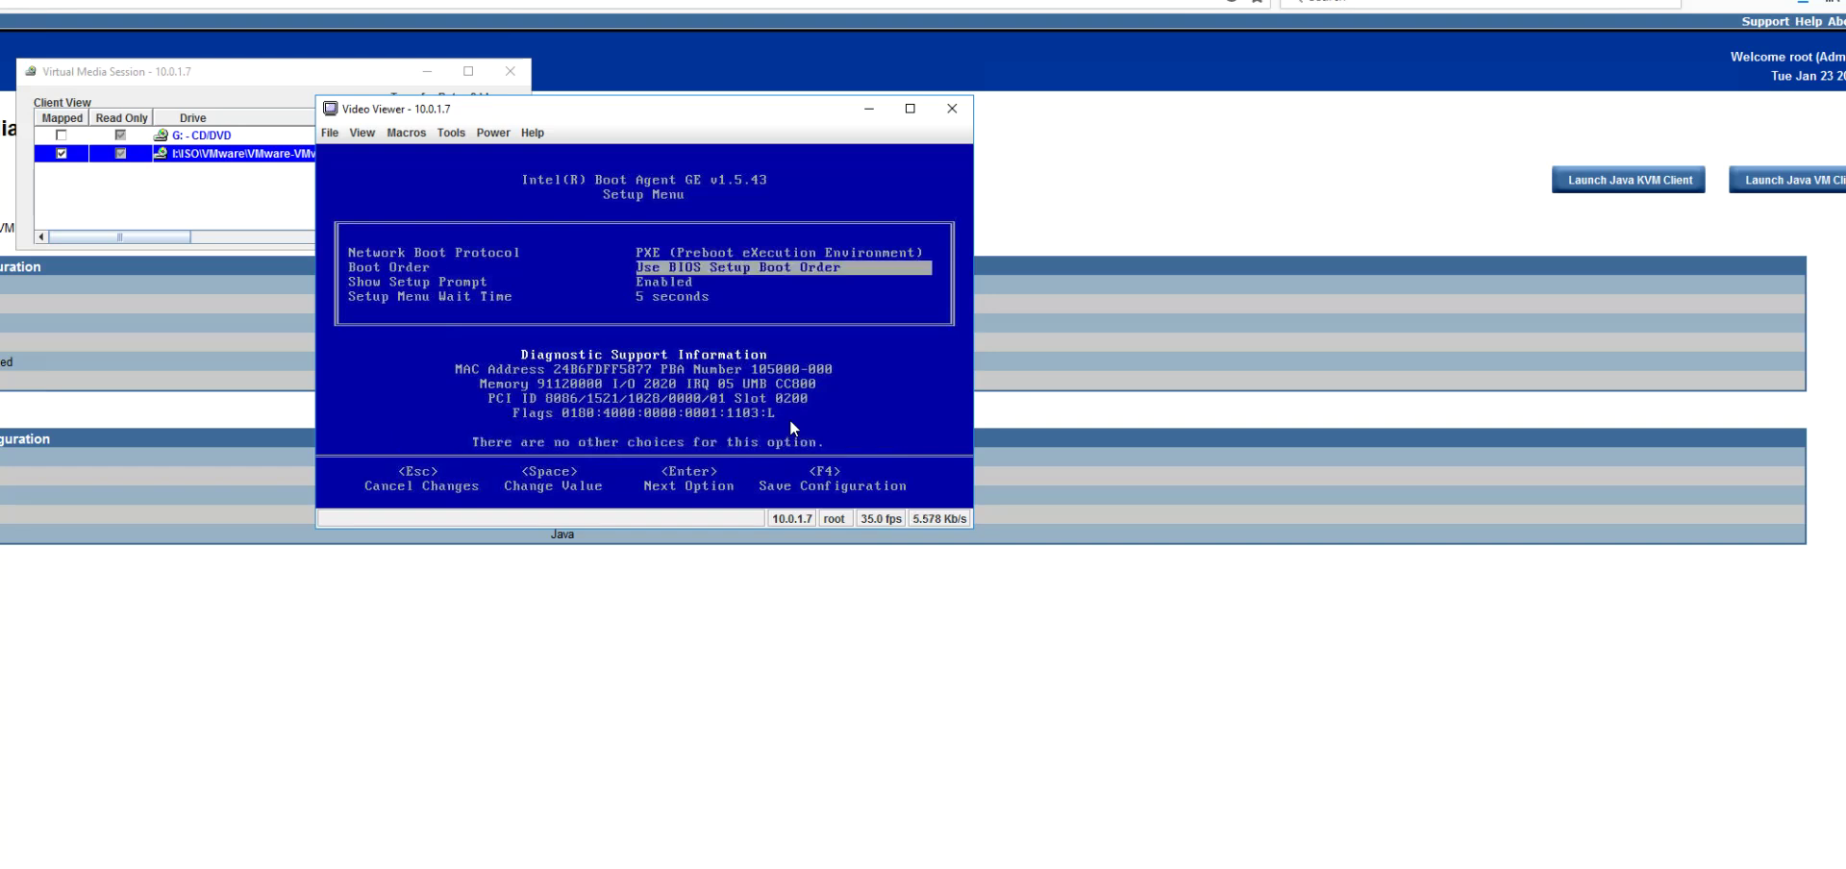
{"action": "key", "text": "Up"}
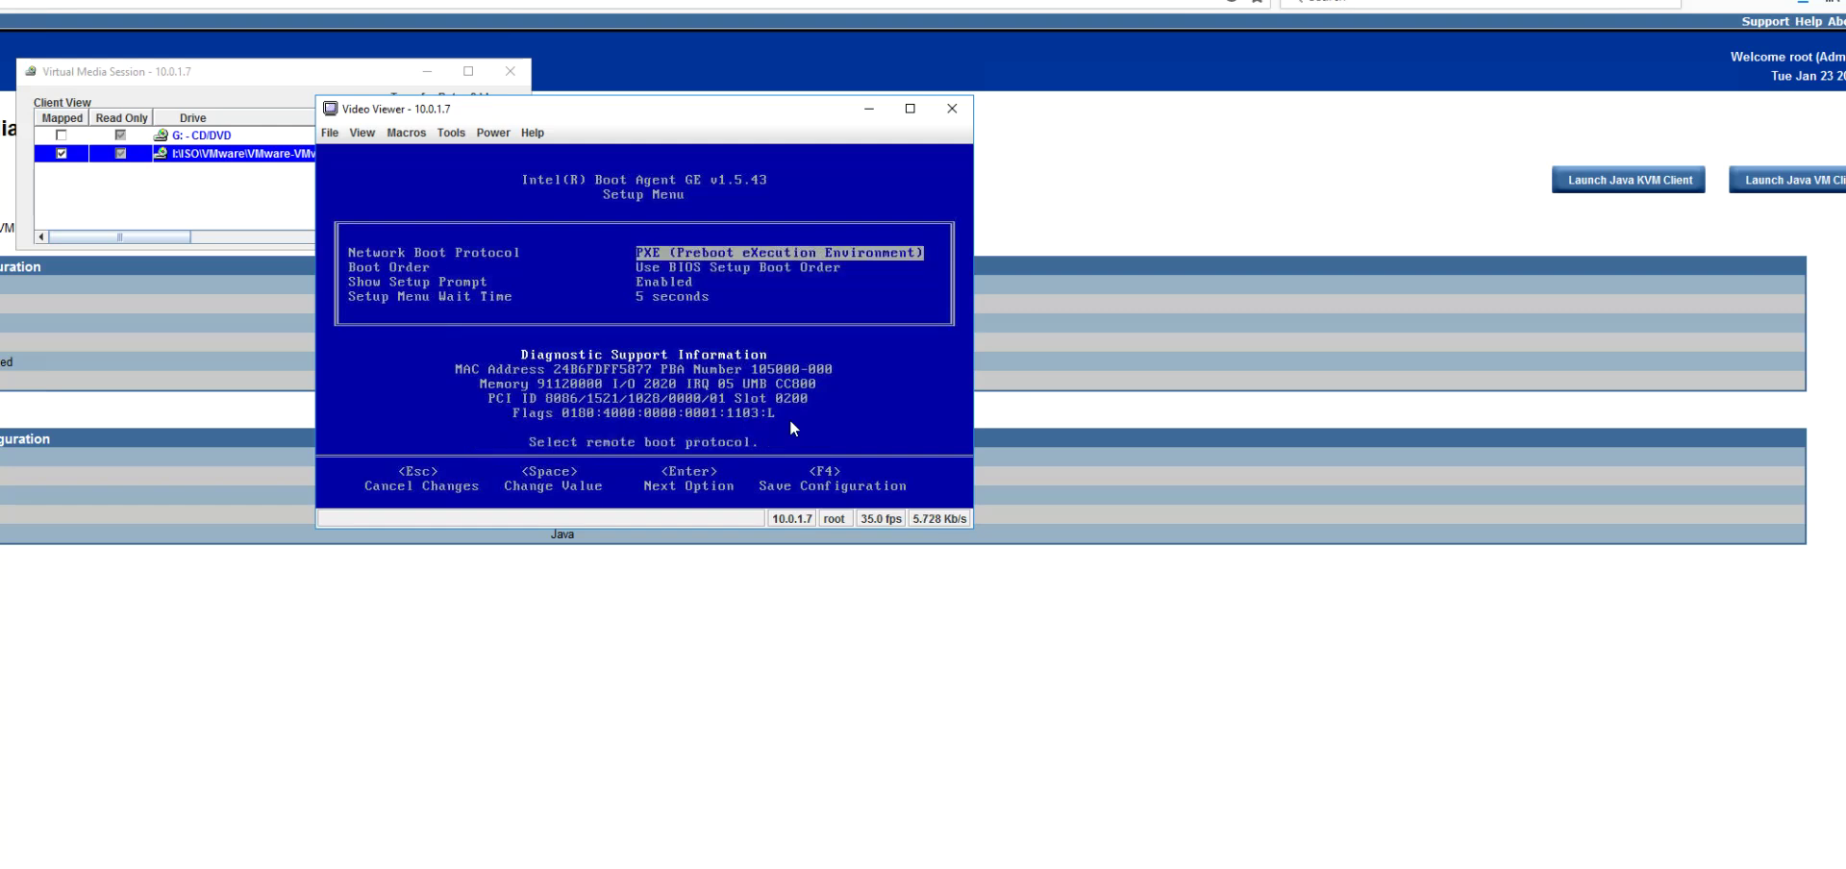
{"action": "key", "text": "space"}
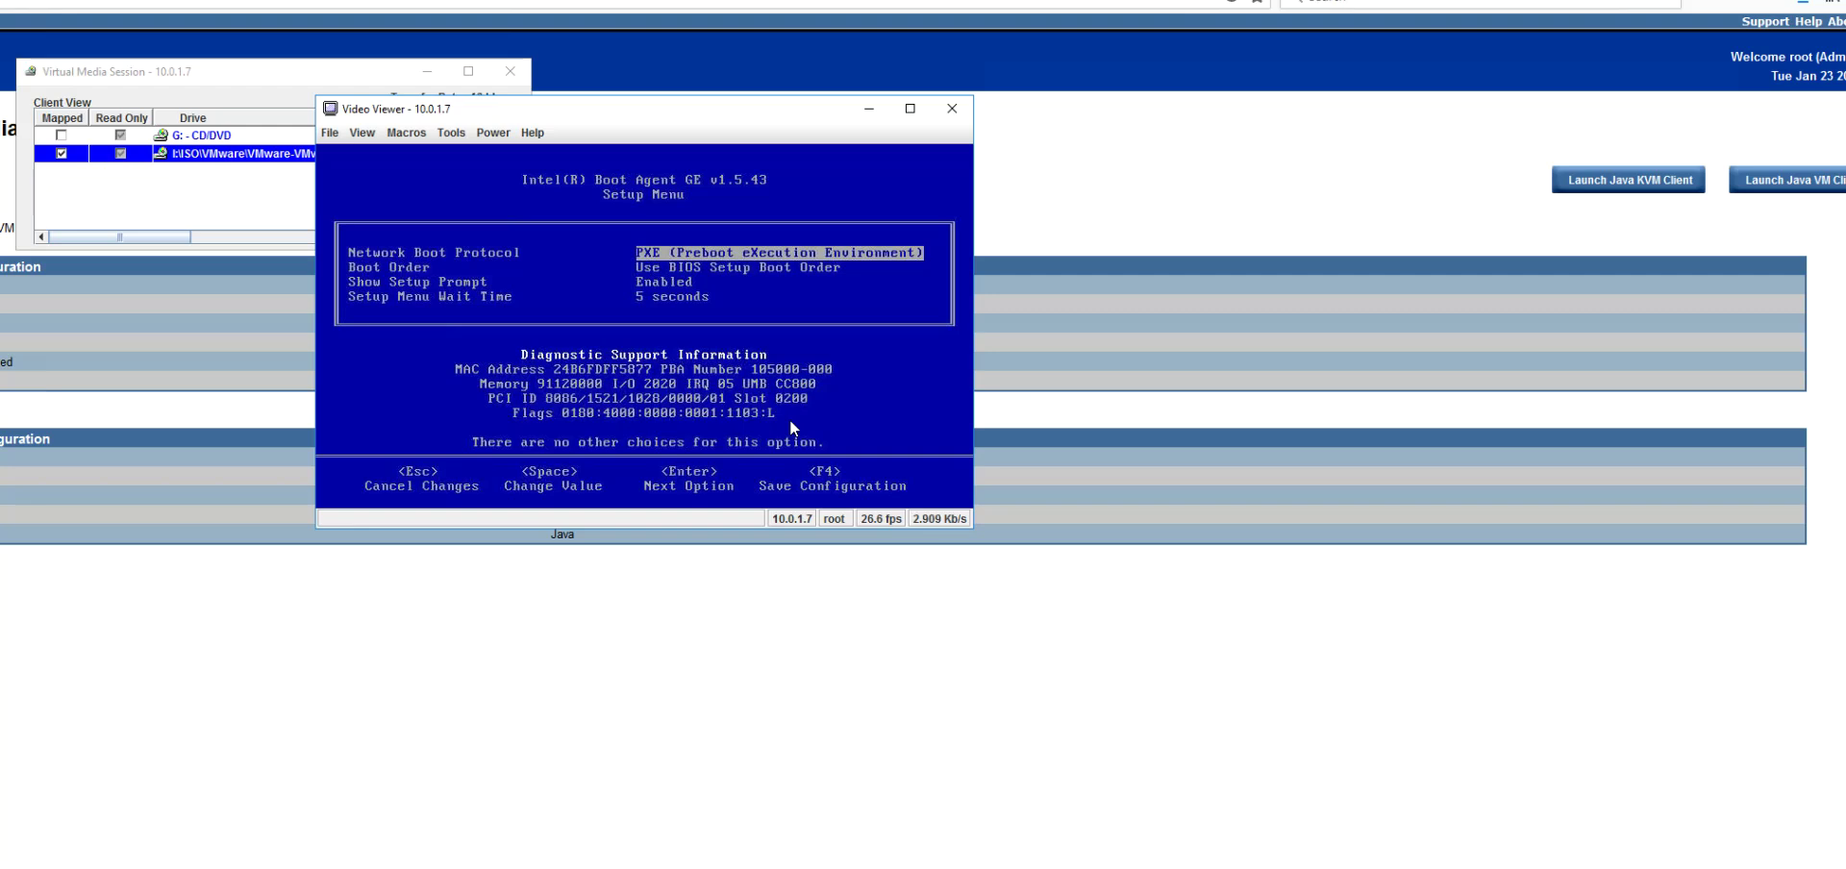
{"action": "key", "text": "Escape"}
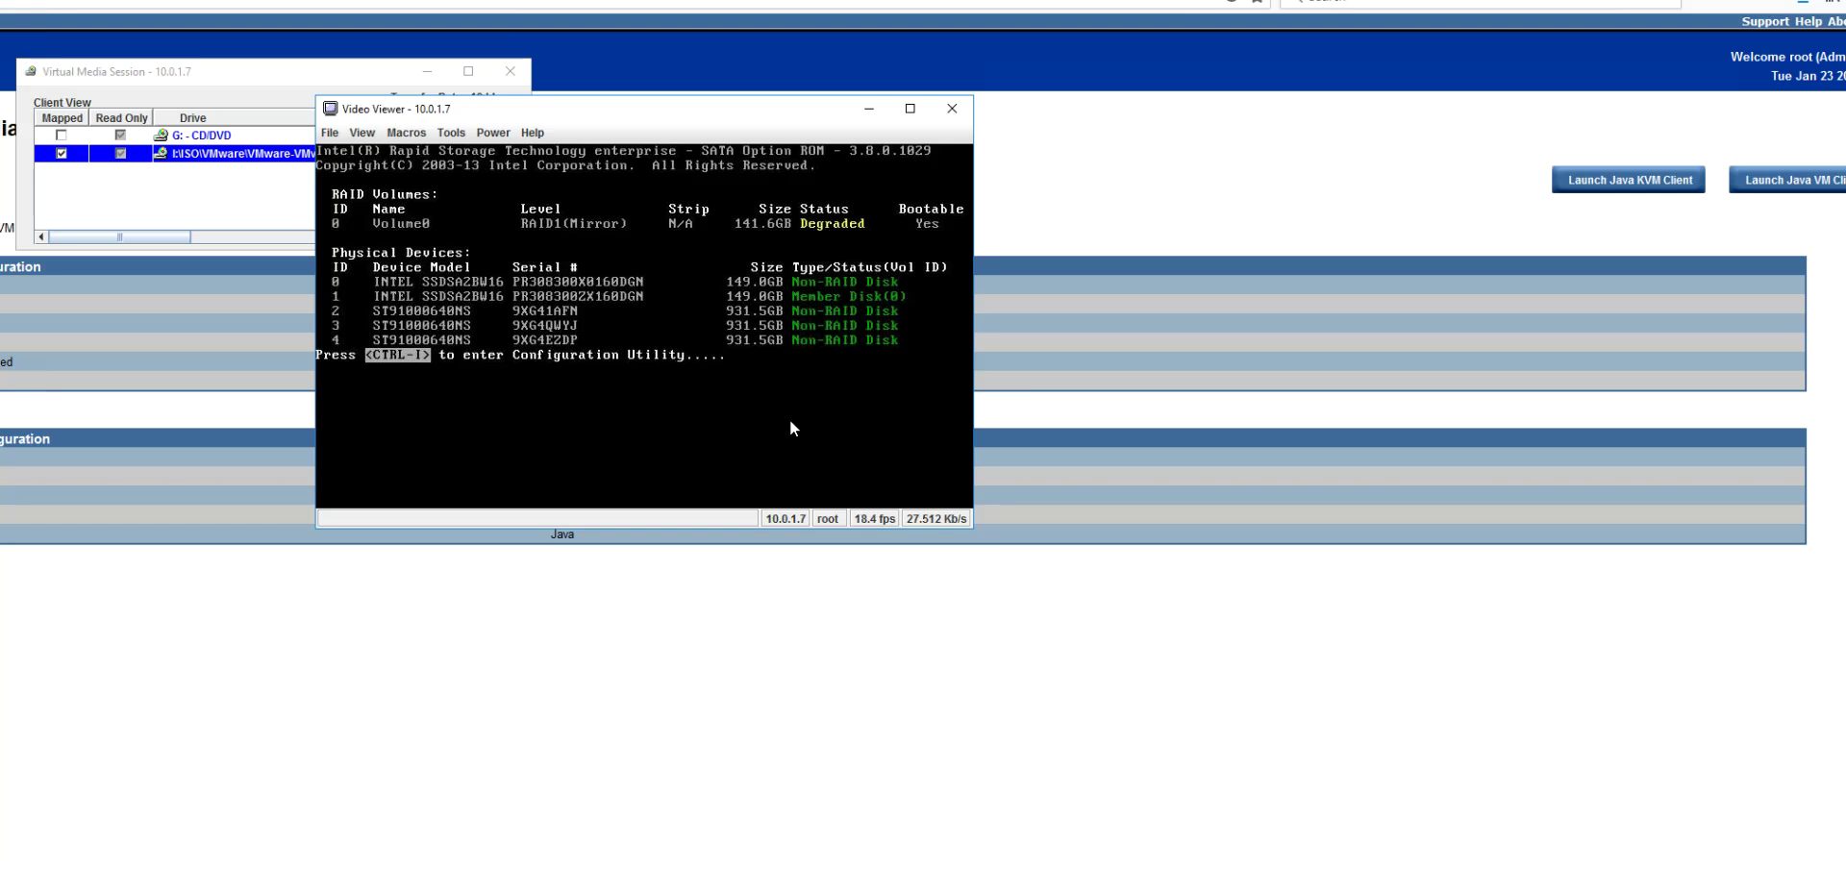
Step: Enter the Intel RAID utility with Ctrl+I and pick disk 0 to rebuild Volume0
{"action": "key", "text": "ctrl+i"}
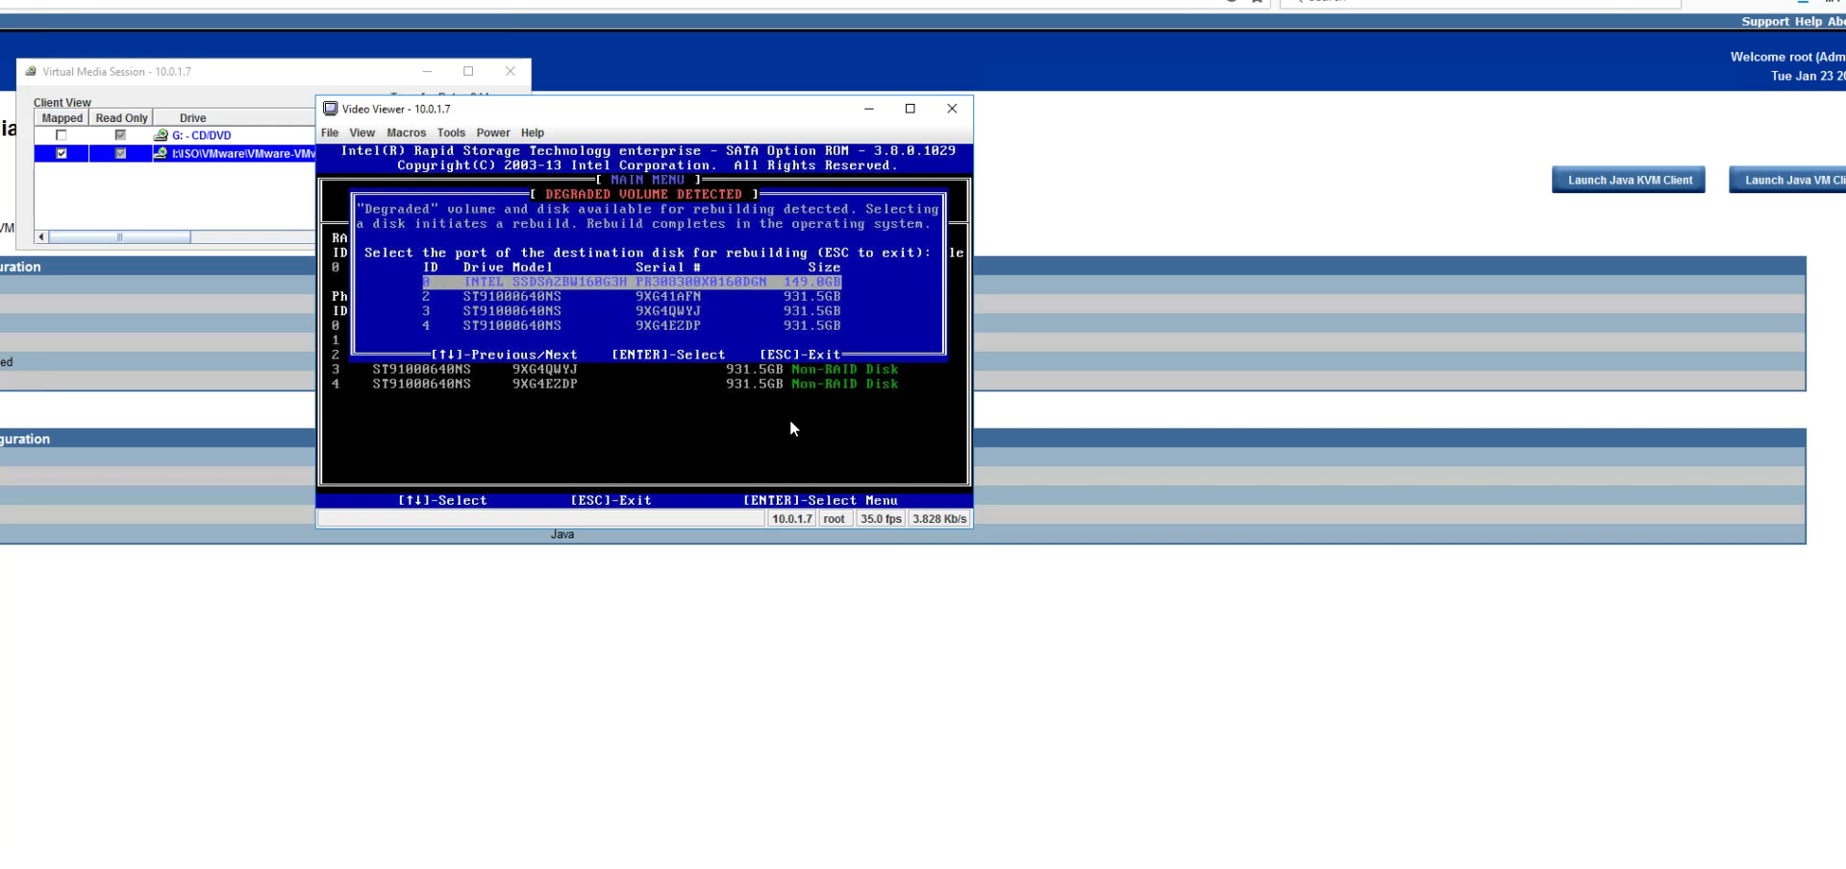
{"action": "key", "text": "Return"}
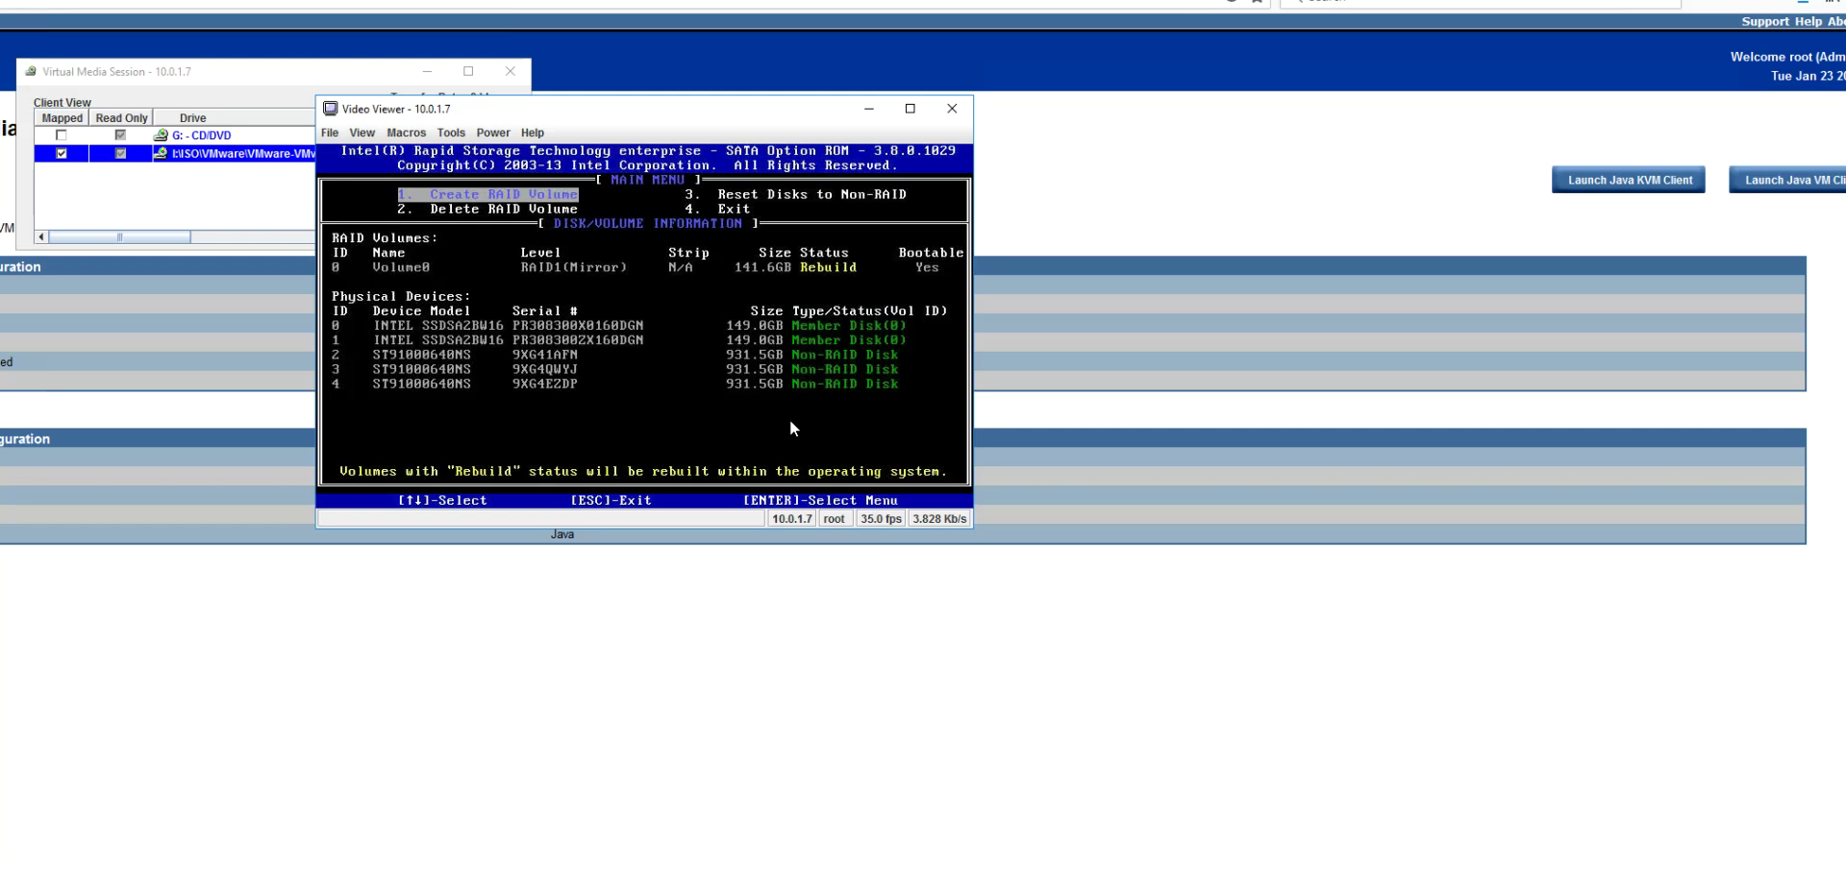
Step: Delete the Volume0 RAID1 volume, confirming with Y, leaving all disks Non-RAID
{"action": "key", "text": "Down"}
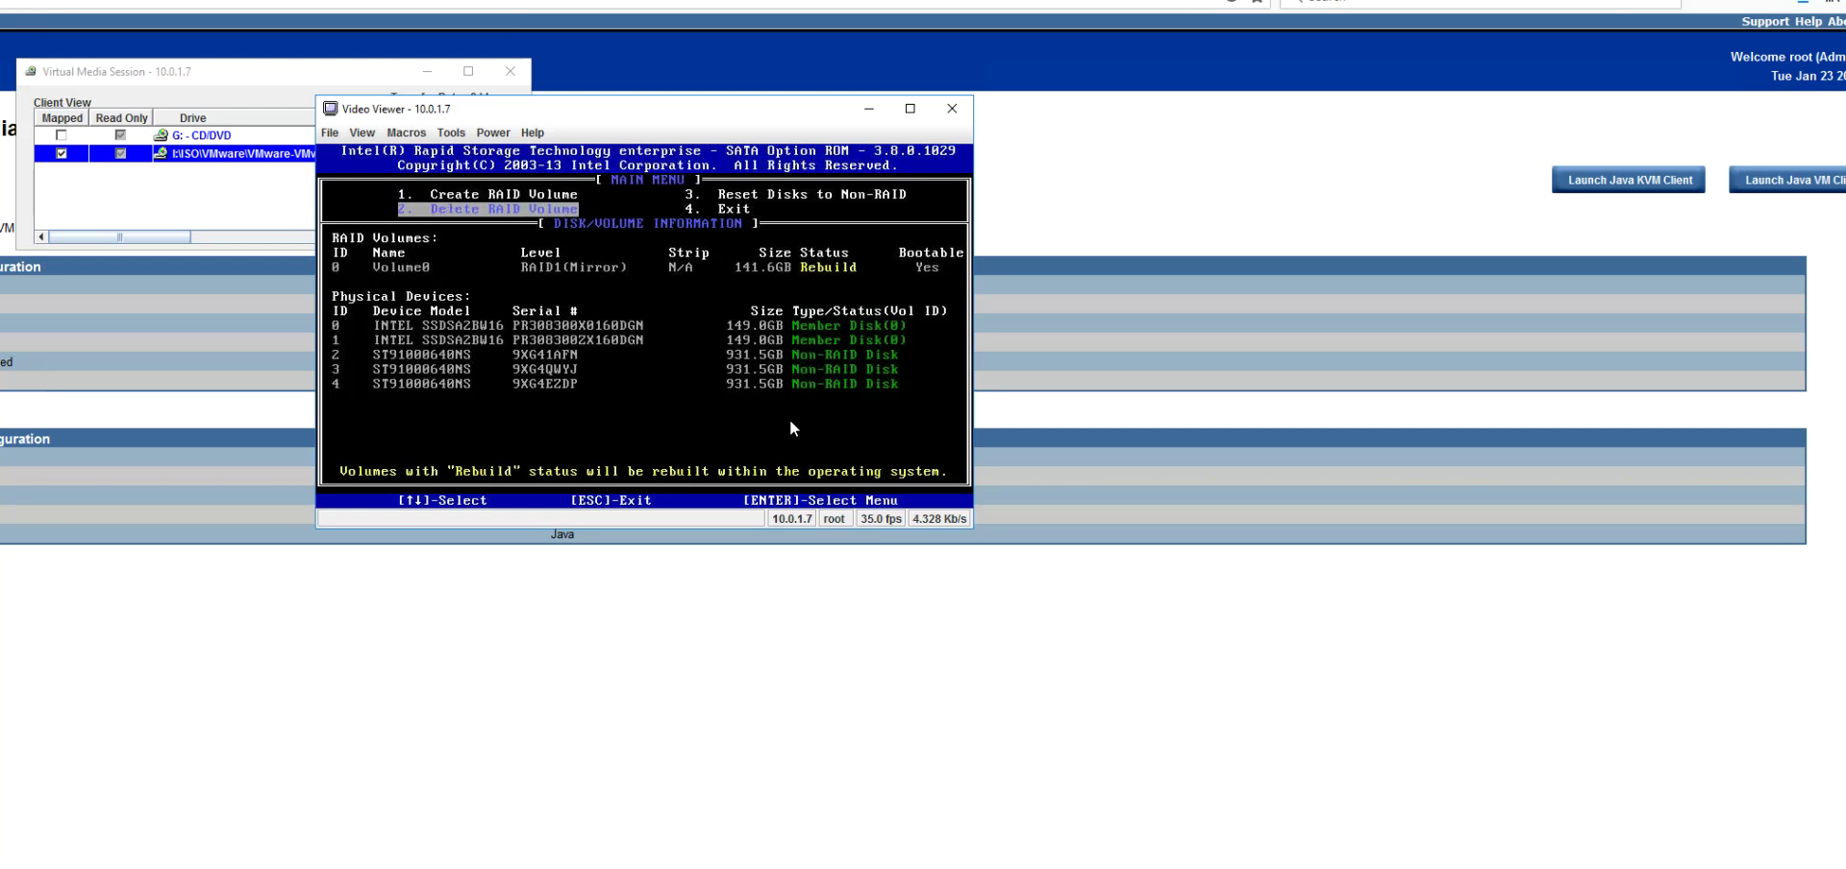
{"action": "key", "text": "Return"}
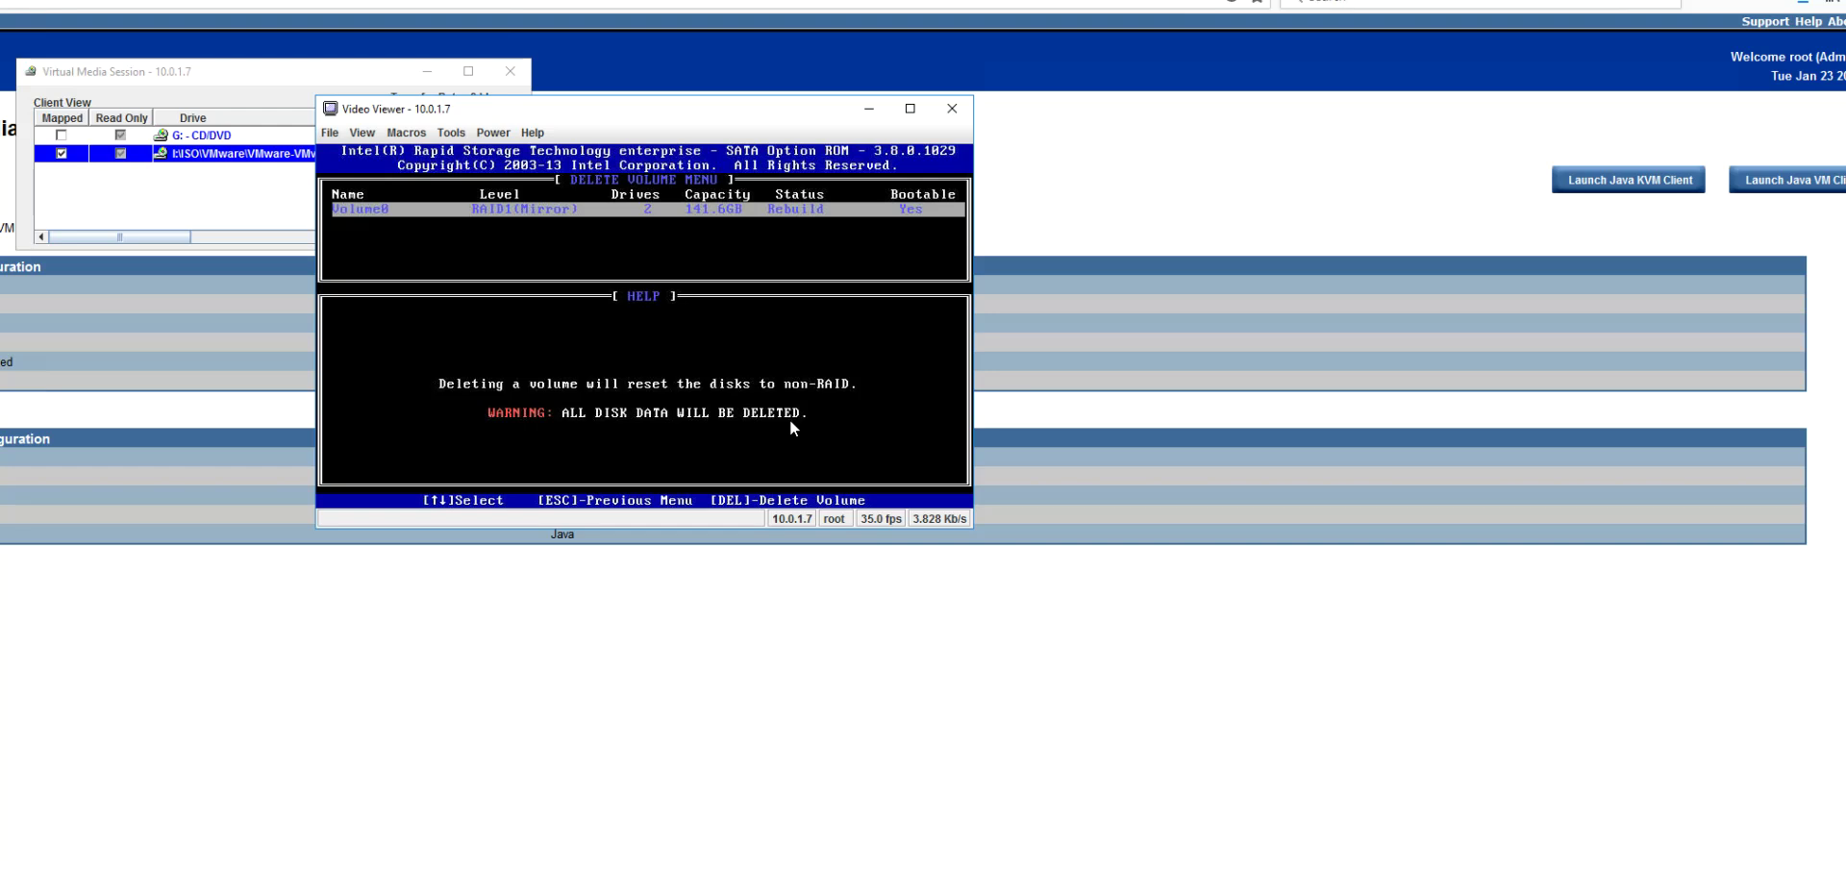
{"action": "key", "text": "Delete"}
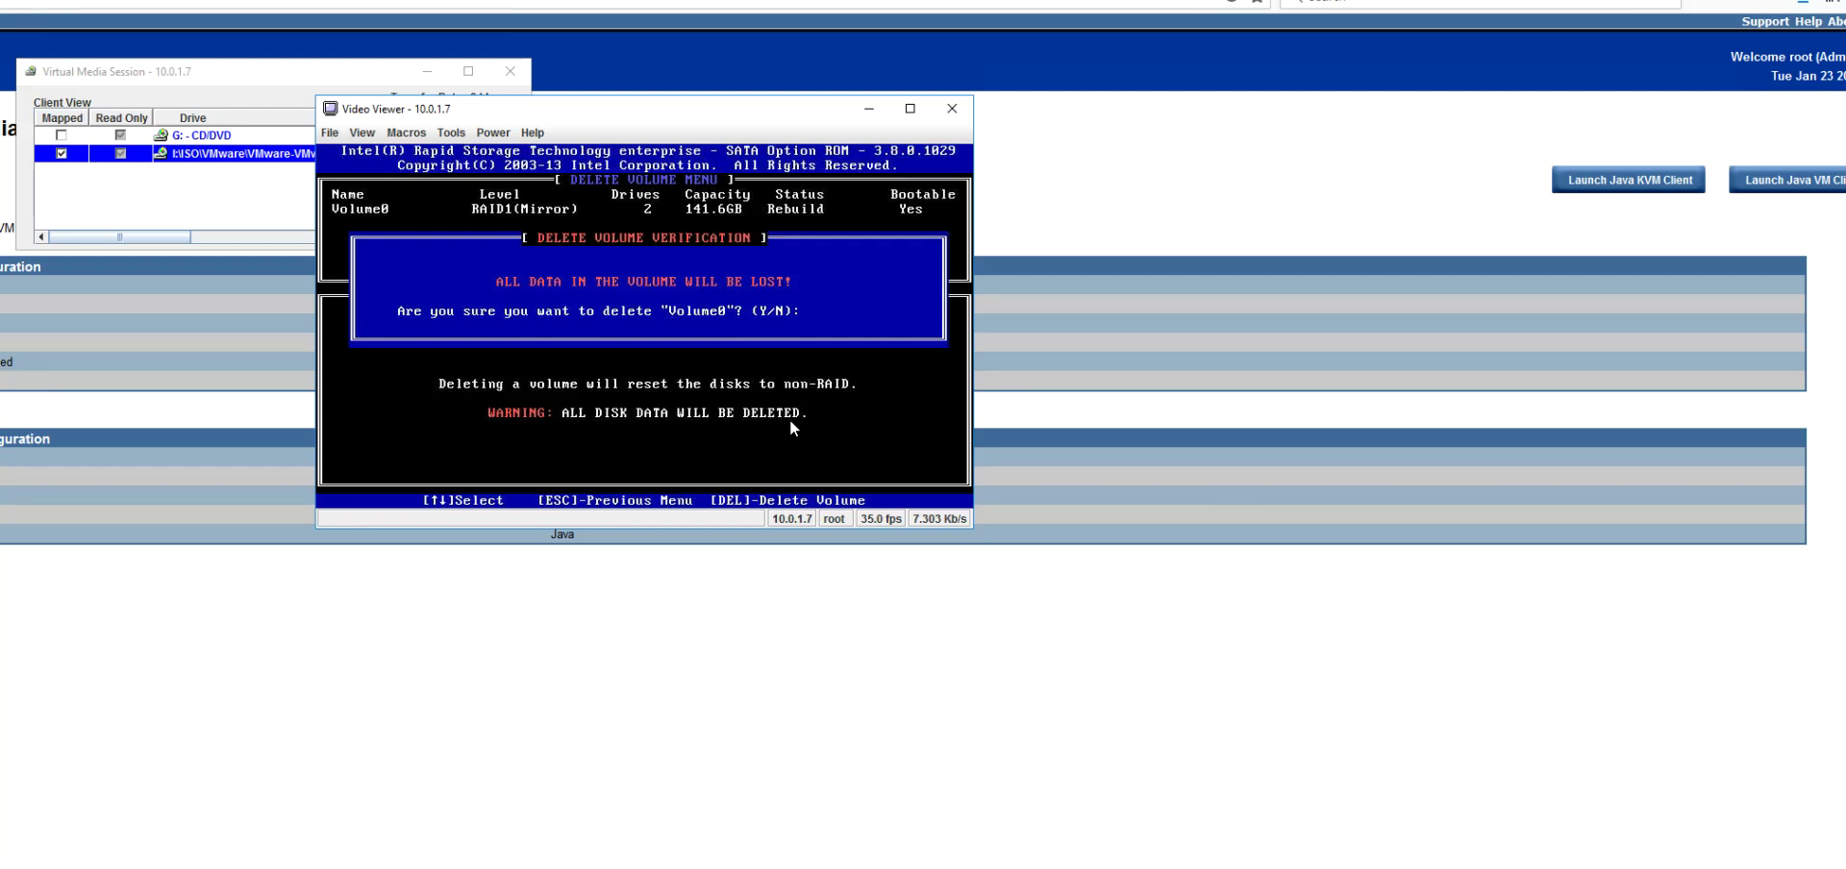
{"action": "key", "text": "y"}
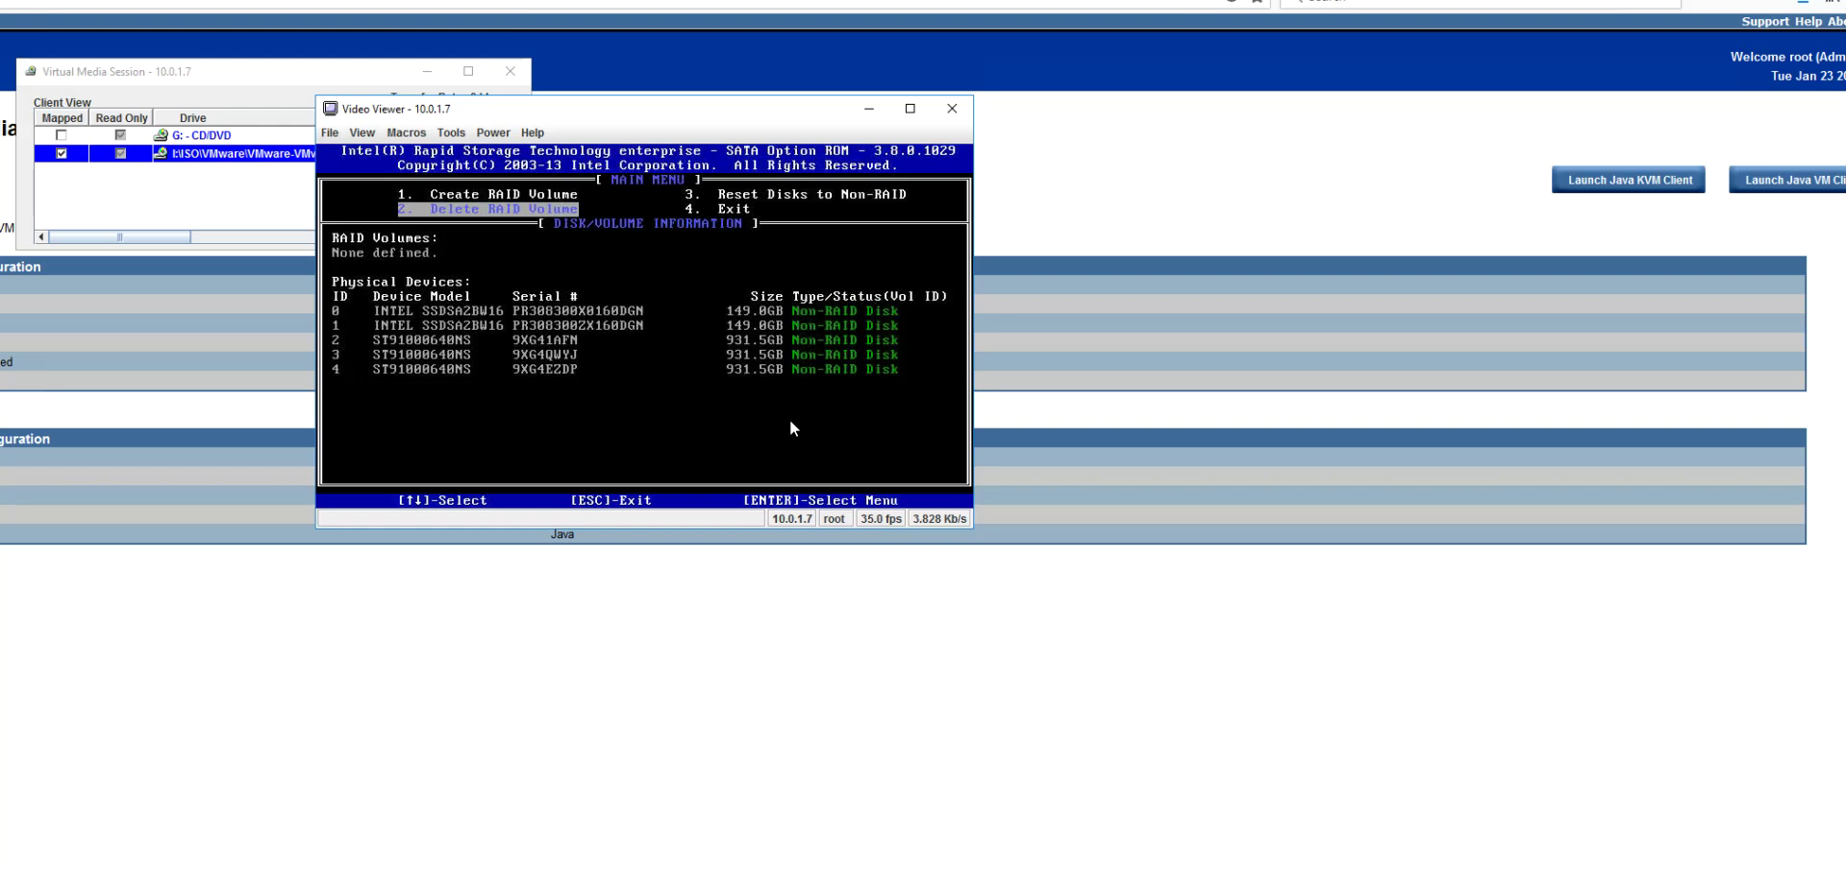
{"action": "key", "text": "Up"}
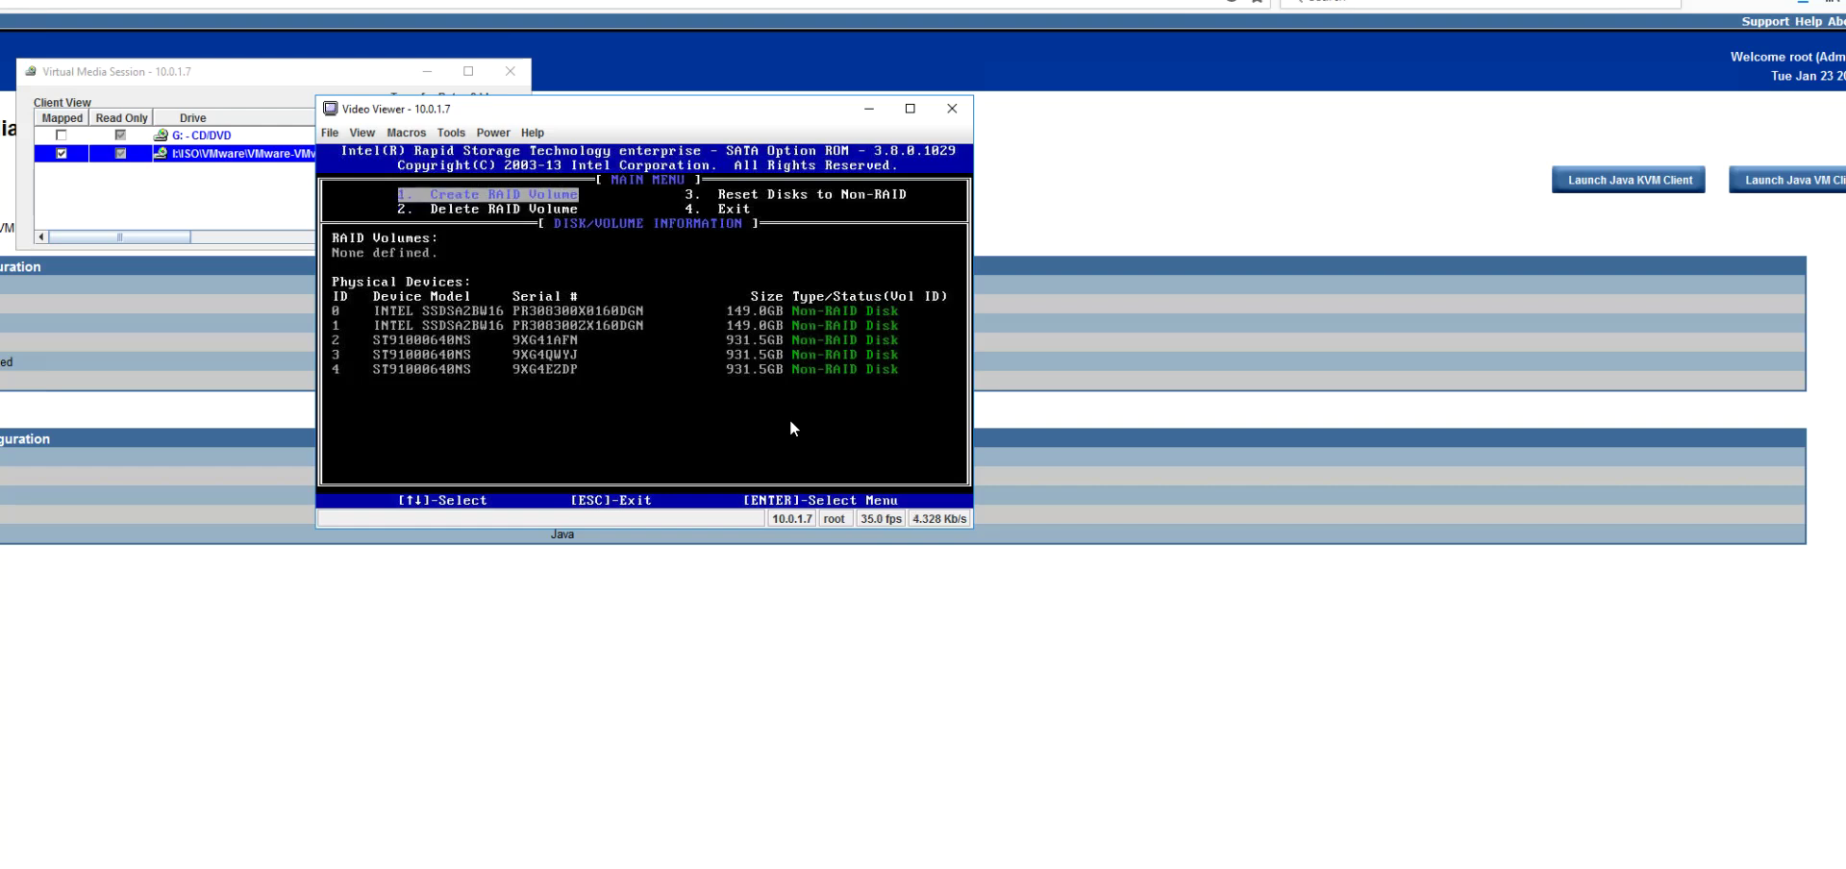
Step: Create a RAID1 mirror Volume0 of 141.6 GB from the two Intel SSDs
{"action": "key", "text": "Return"}
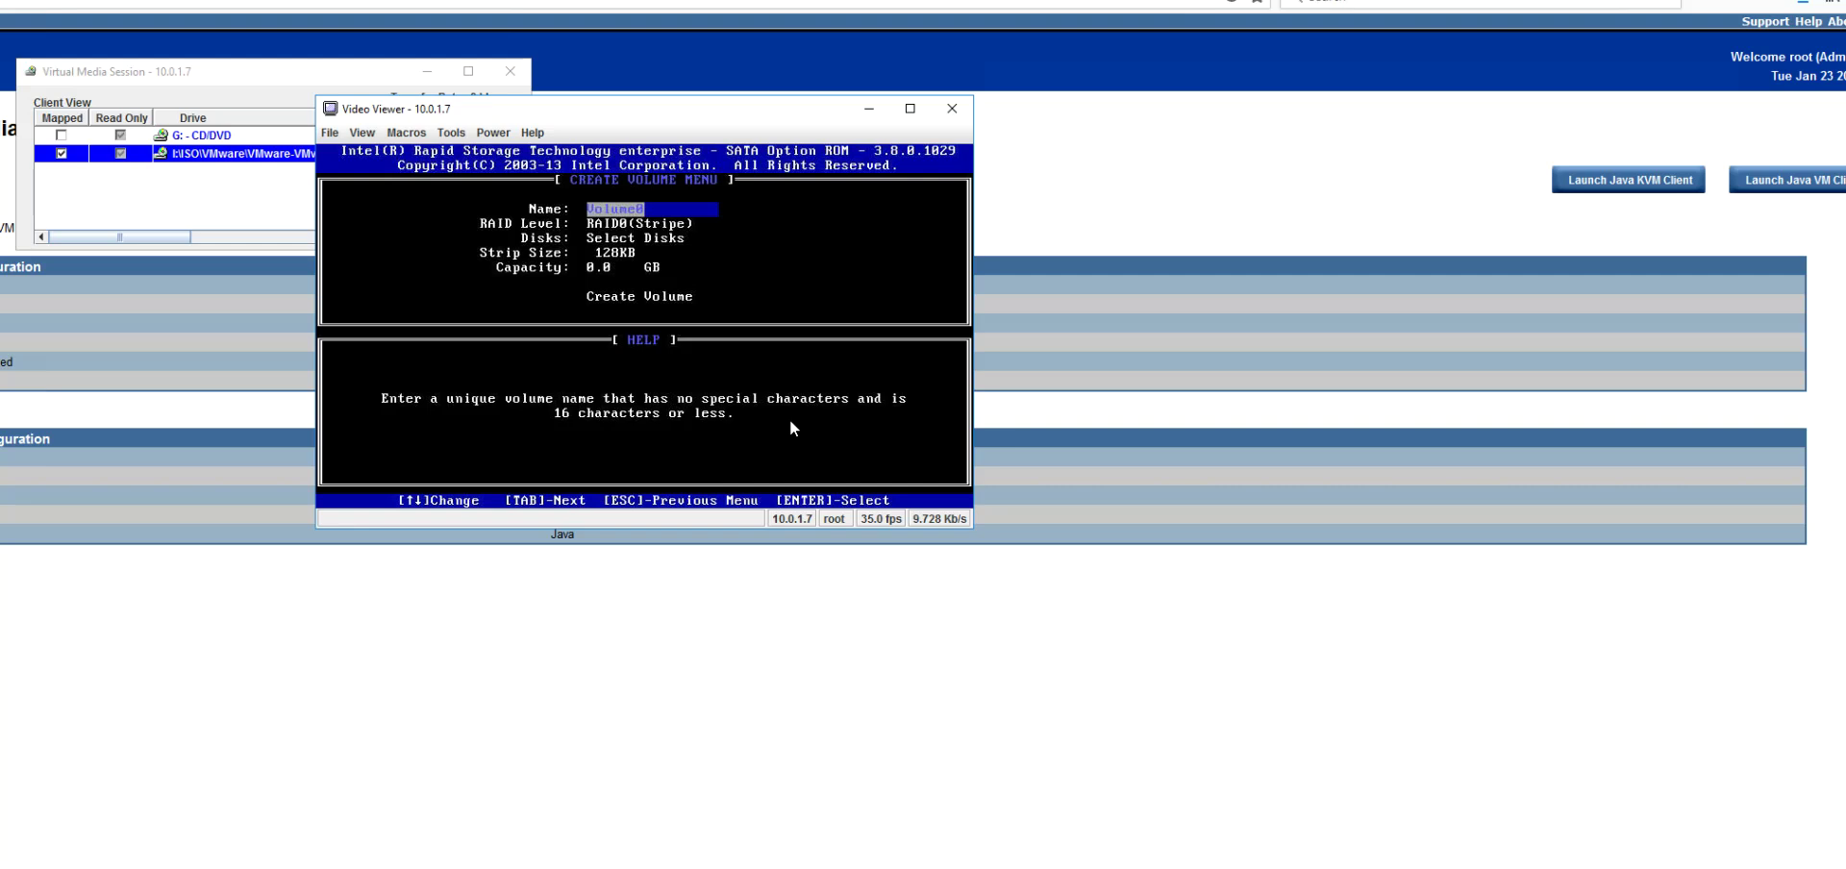
{"action": "key", "text": "Tab"}
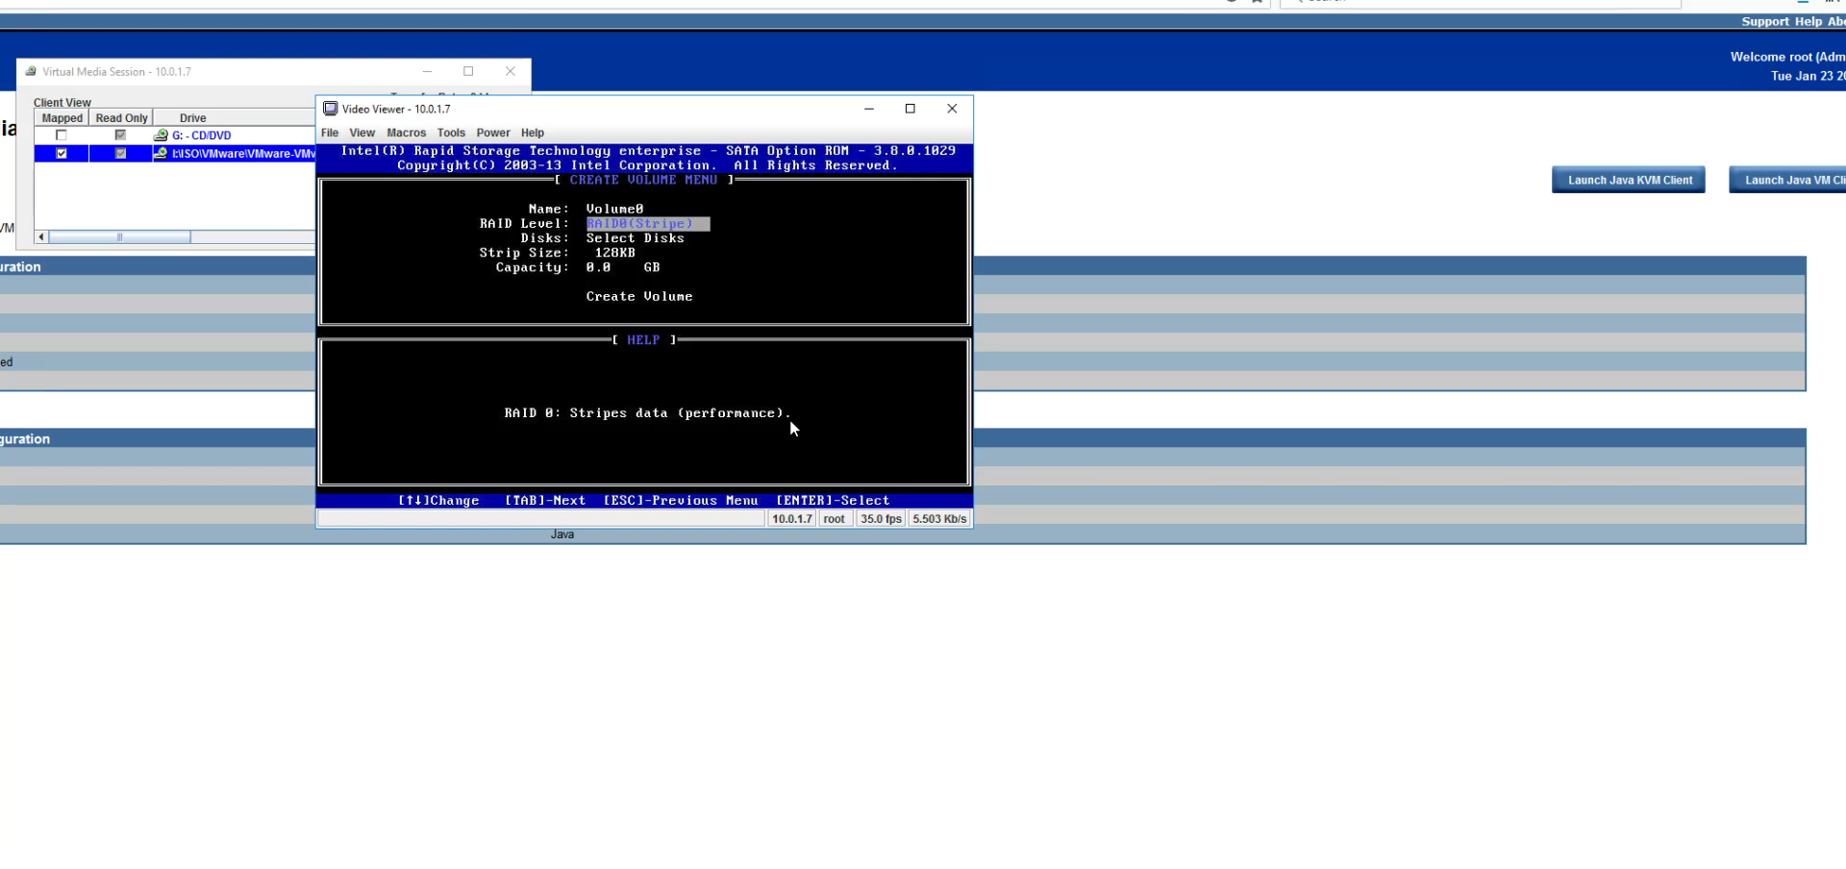
{"action": "key", "text": "Down"}
{"action": "key", "text": "Down"}
{"action": "key", "text": "Up"}
{"action": "key", "text": "Tab"}
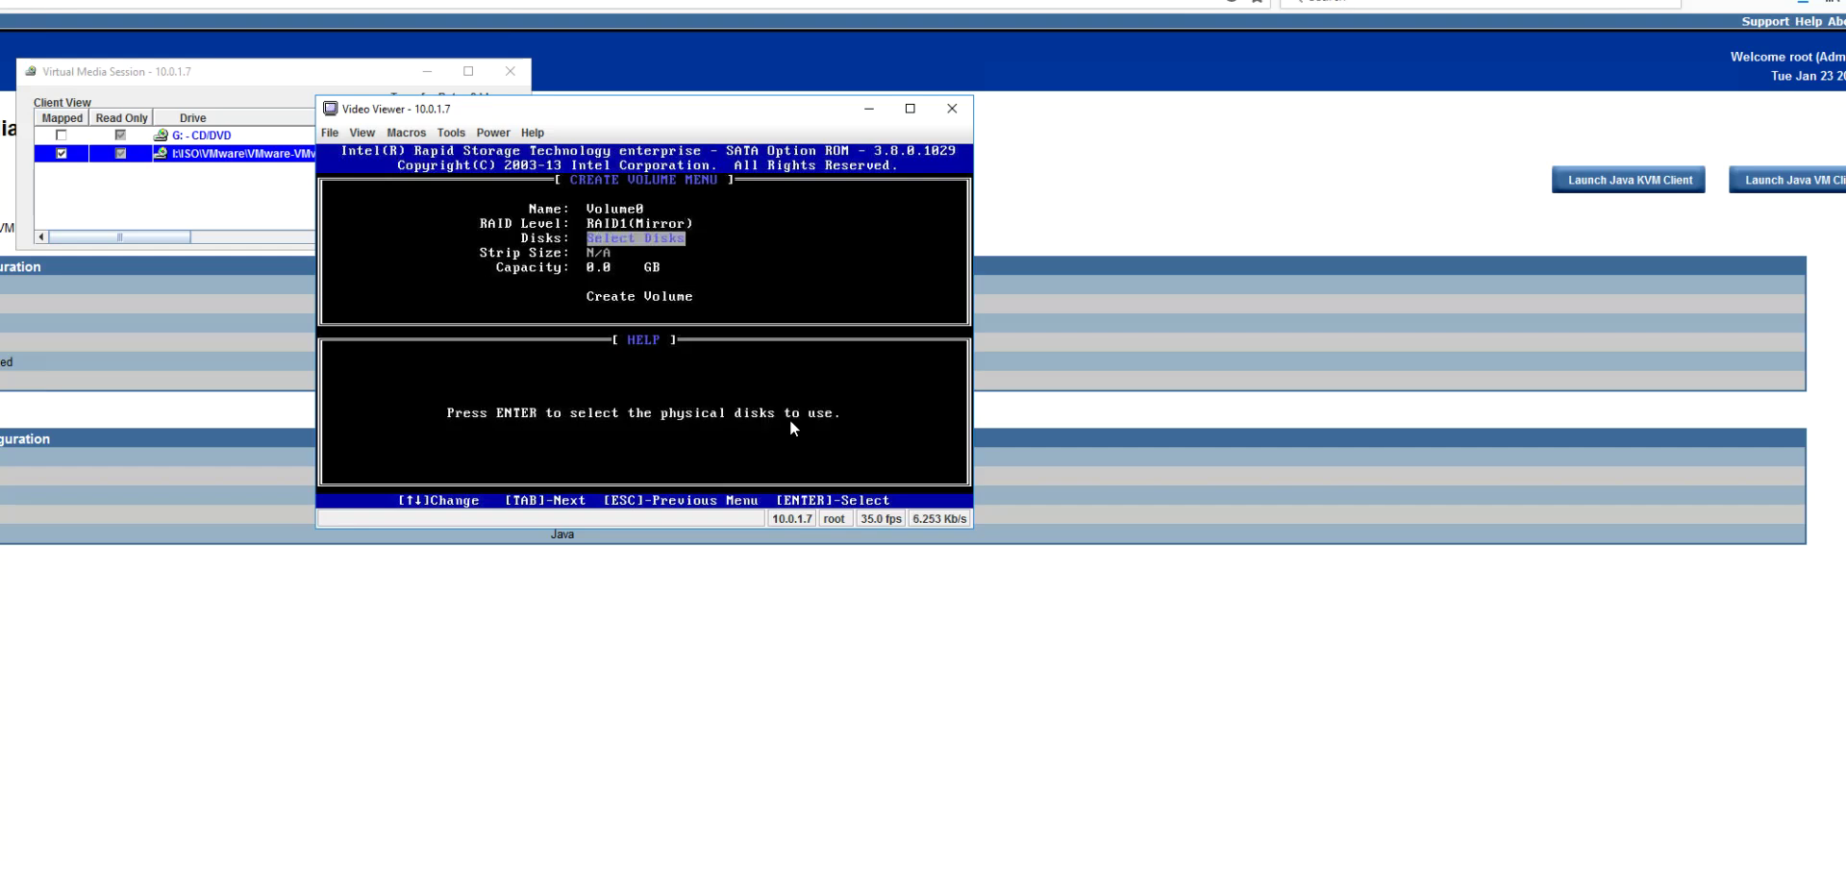
{"action": "key", "text": "Return"}
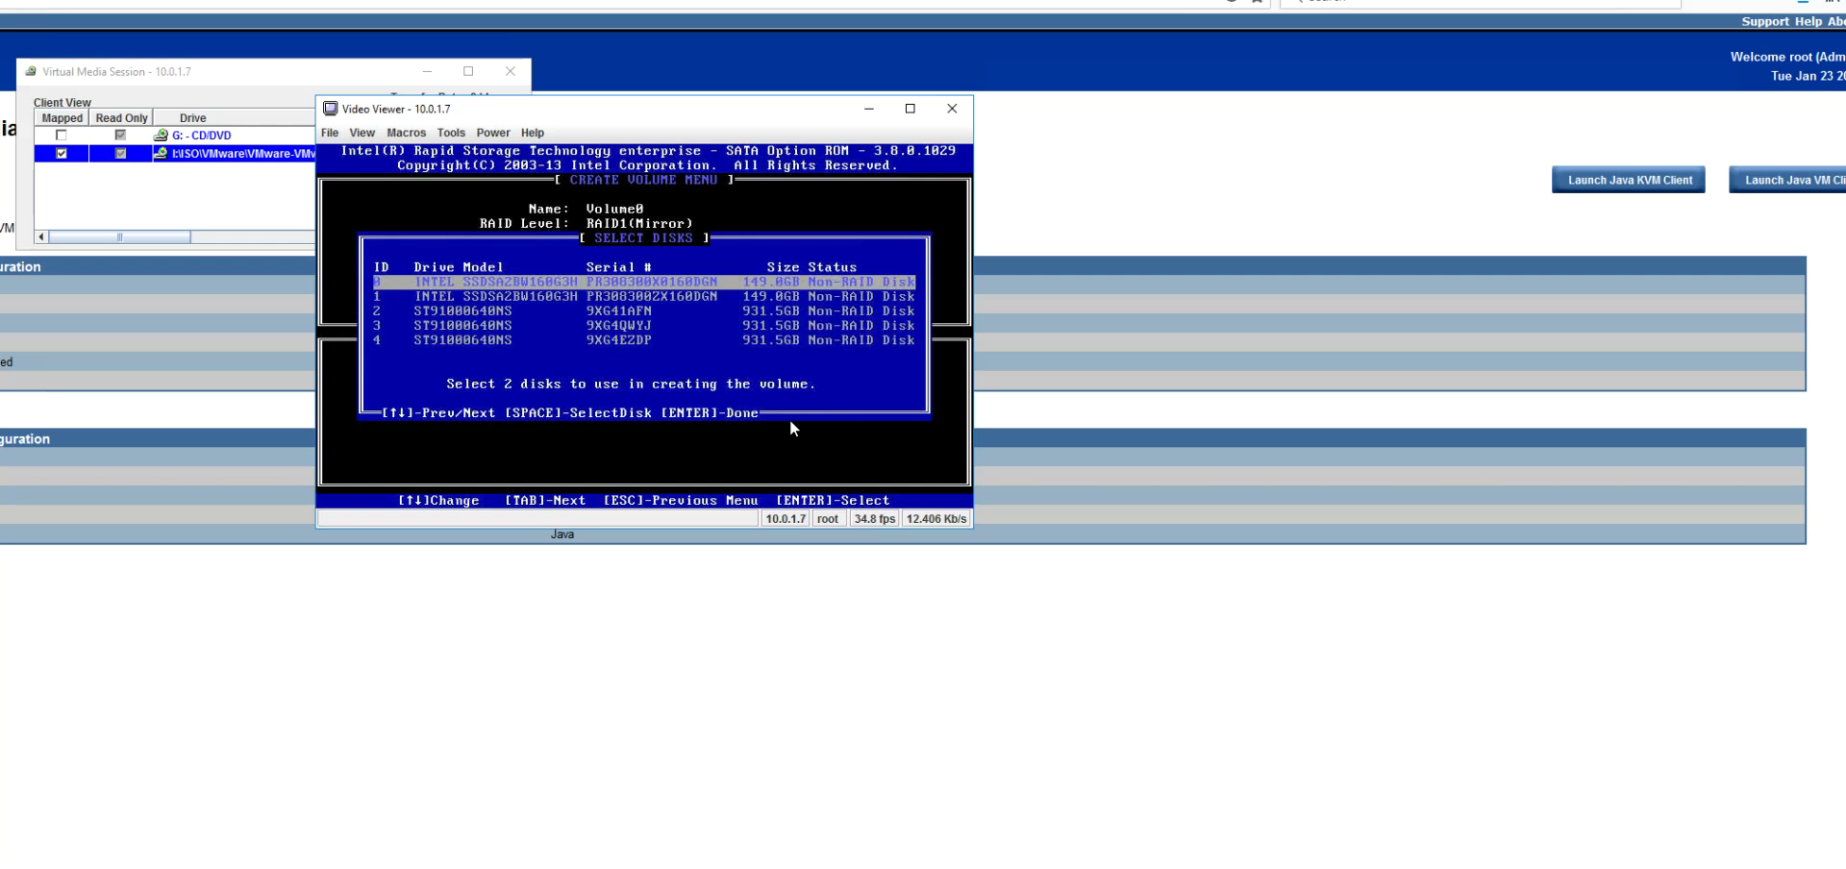
{"action": "key", "text": "Down"}
{"action": "key", "text": "space"}
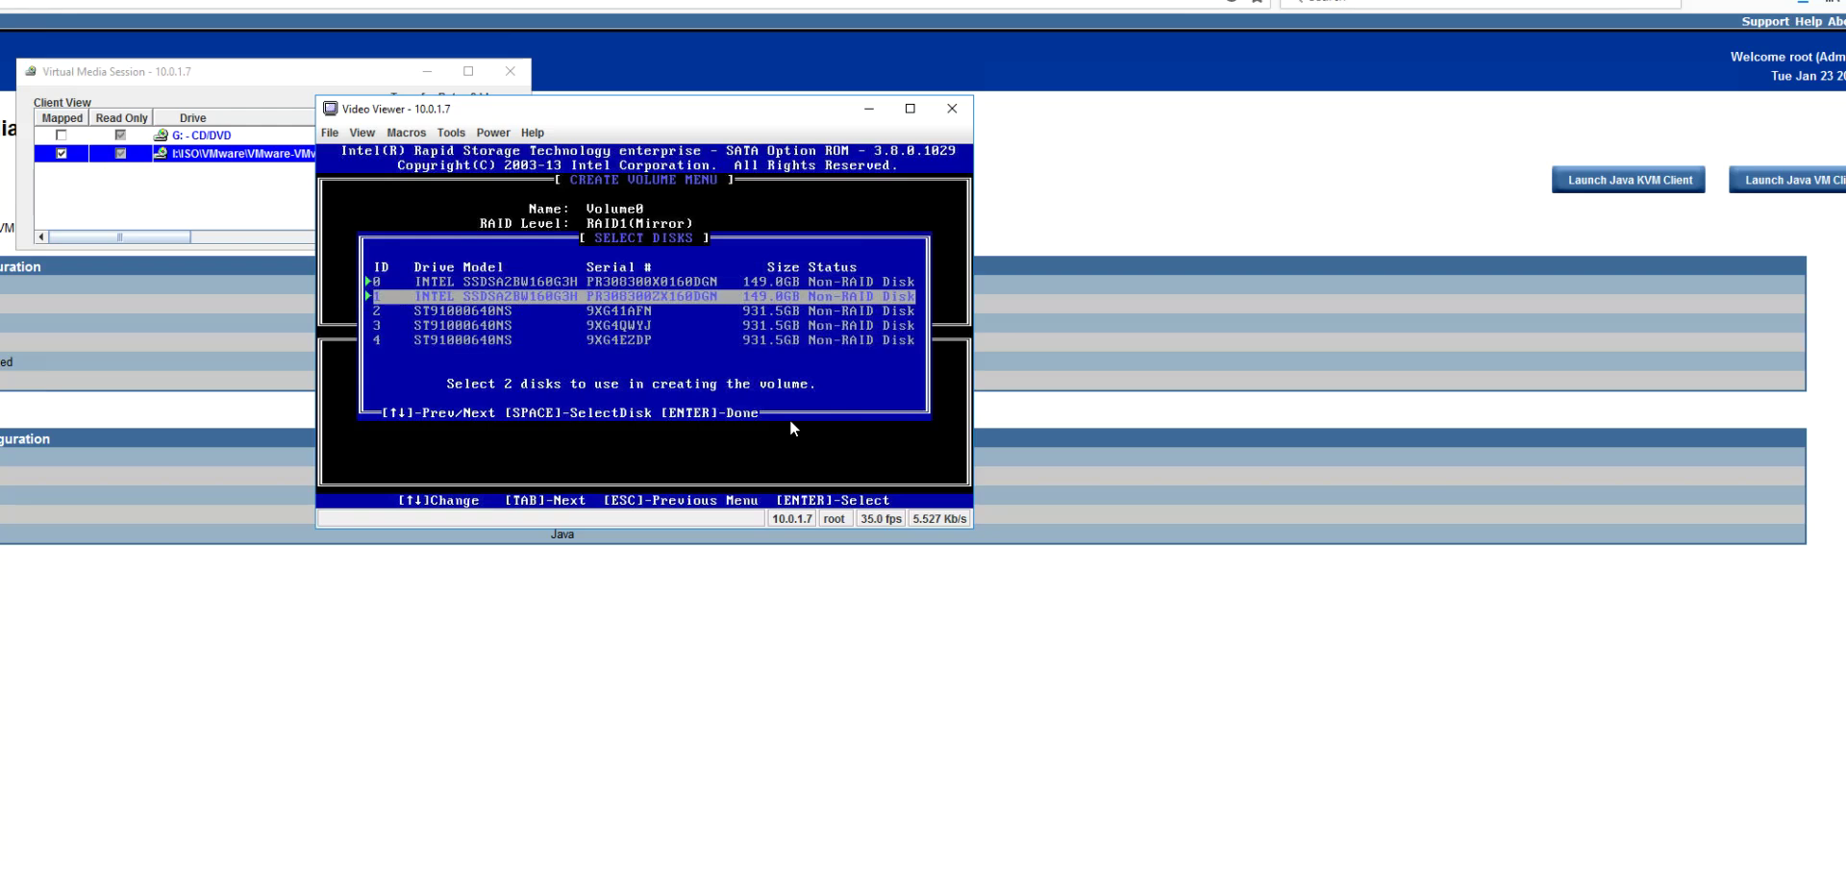
{"action": "key", "text": "Return"}
{"action": "key", "text": "Tab"}
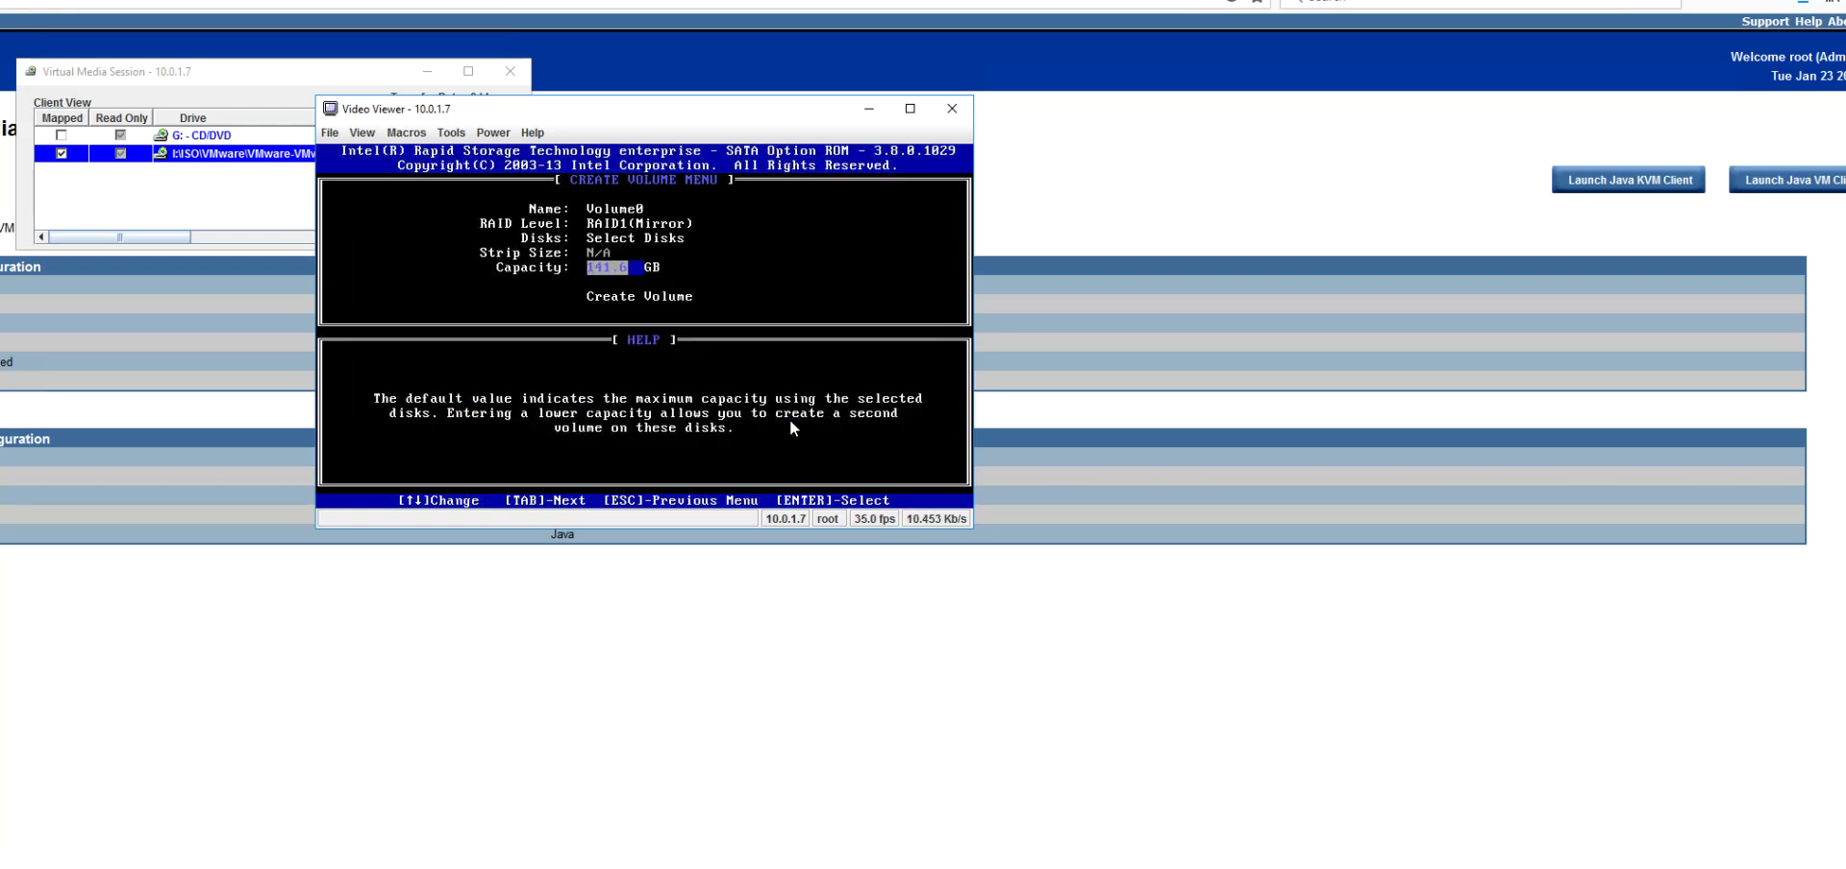
{"action": "key", "text": "Tab"}
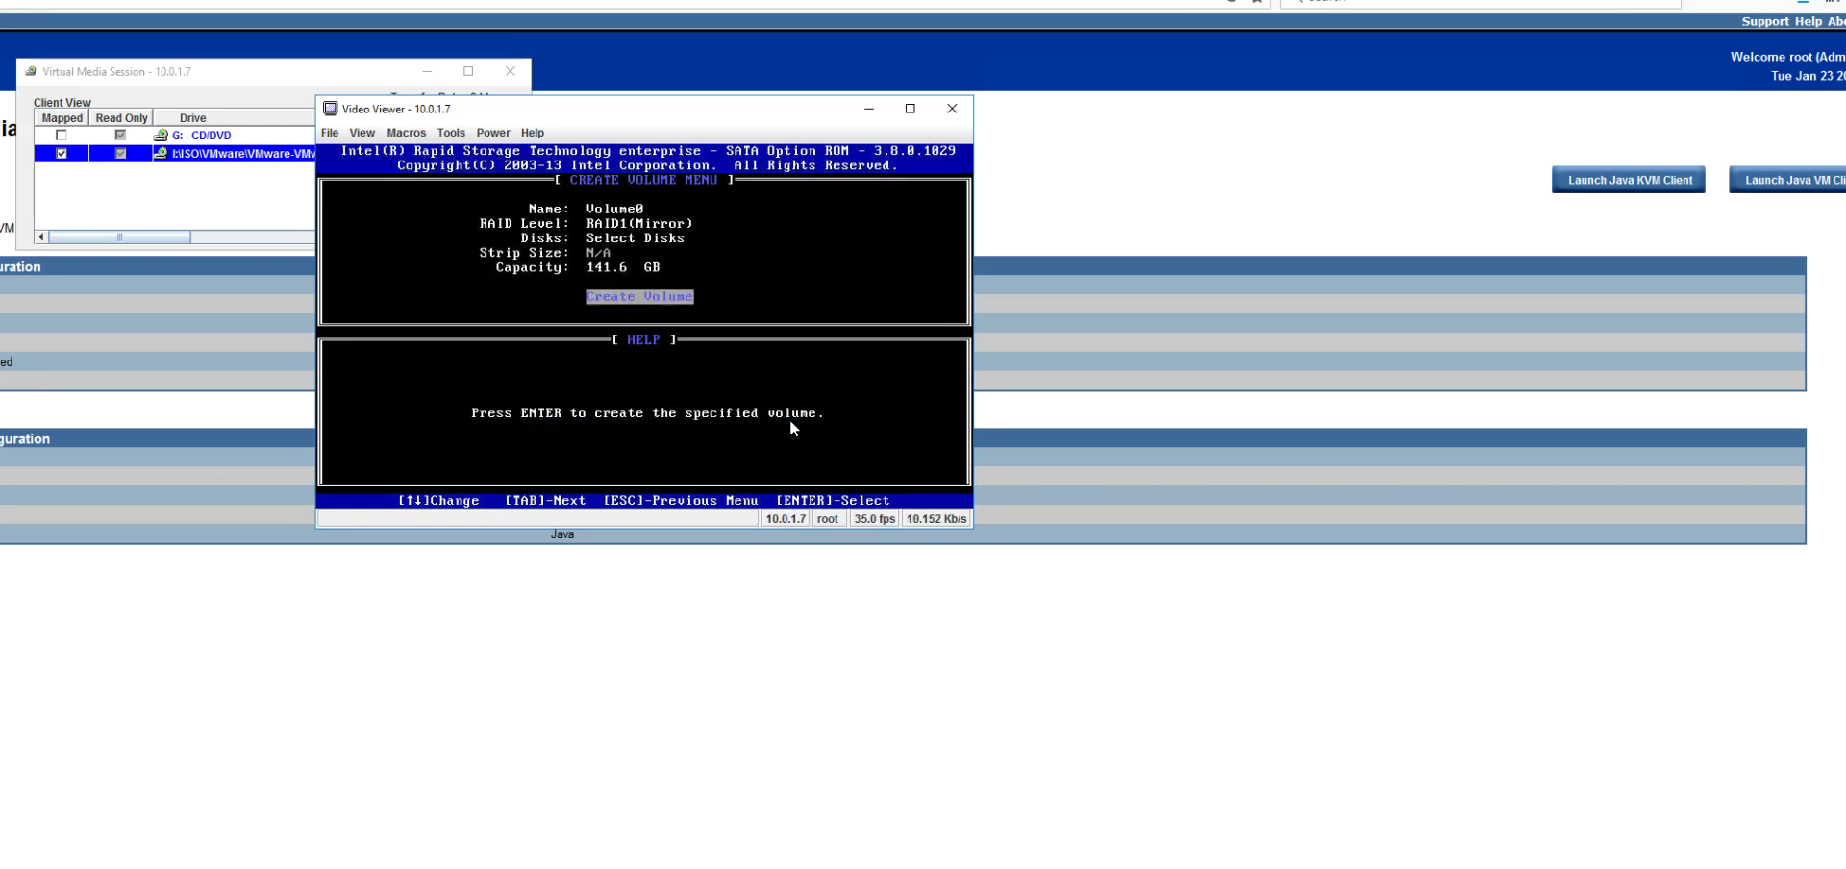
{"action": "key", "text": "Return"}
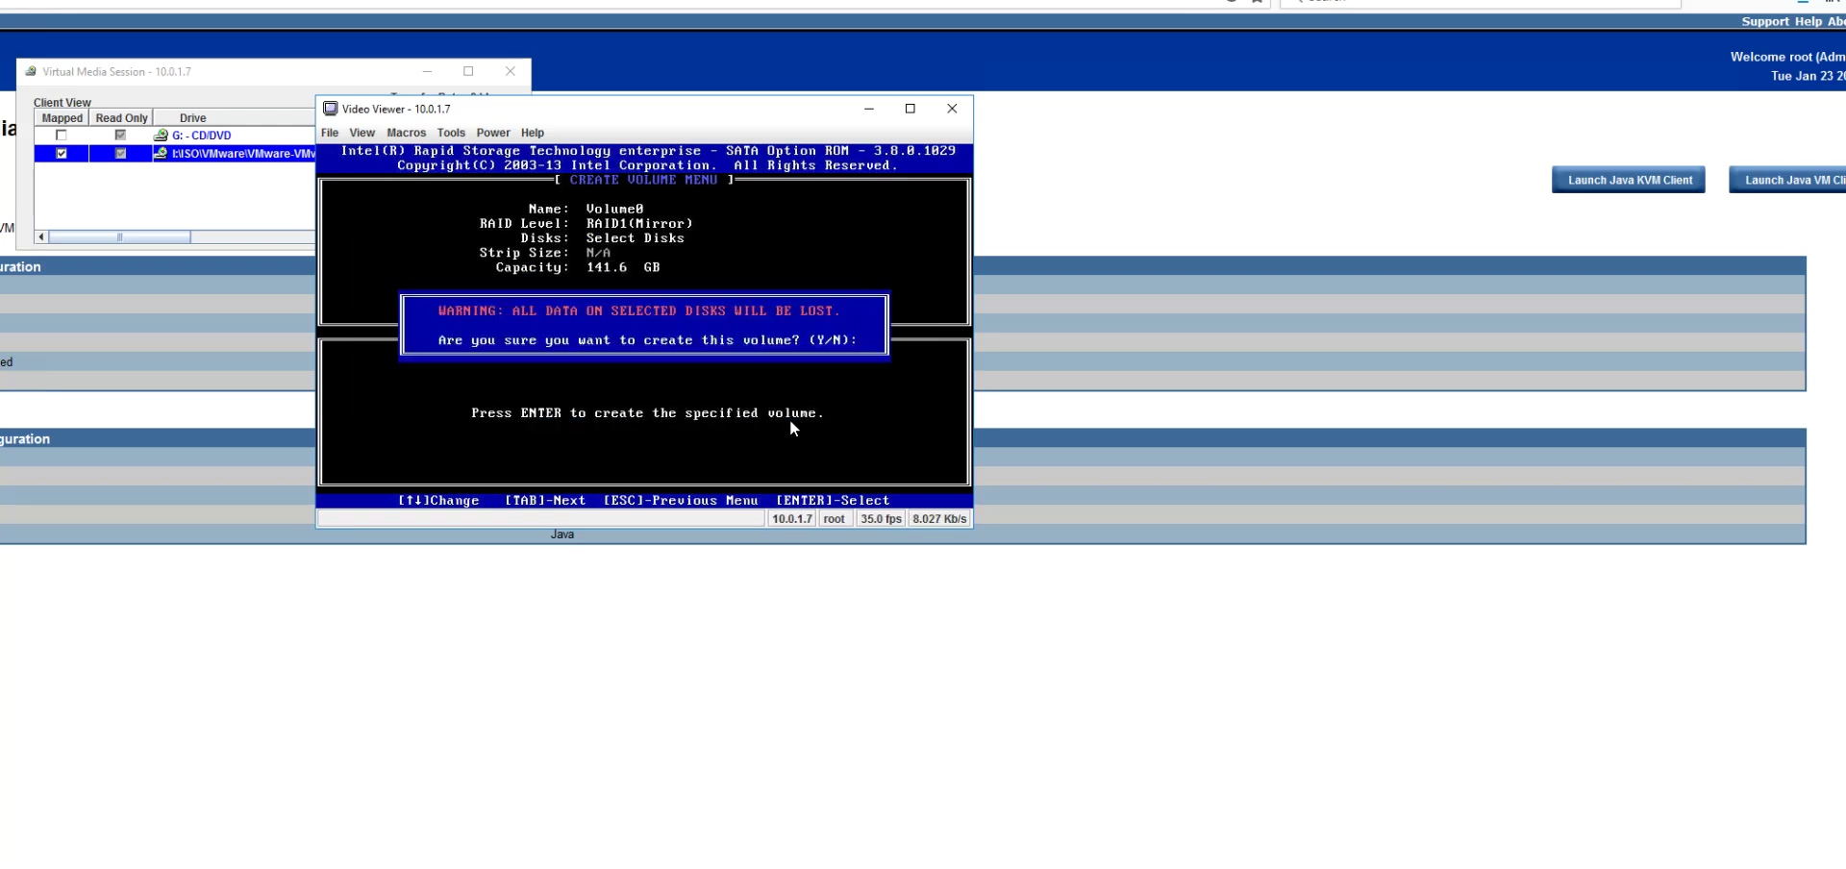
{"action": "key", "text": "y"}
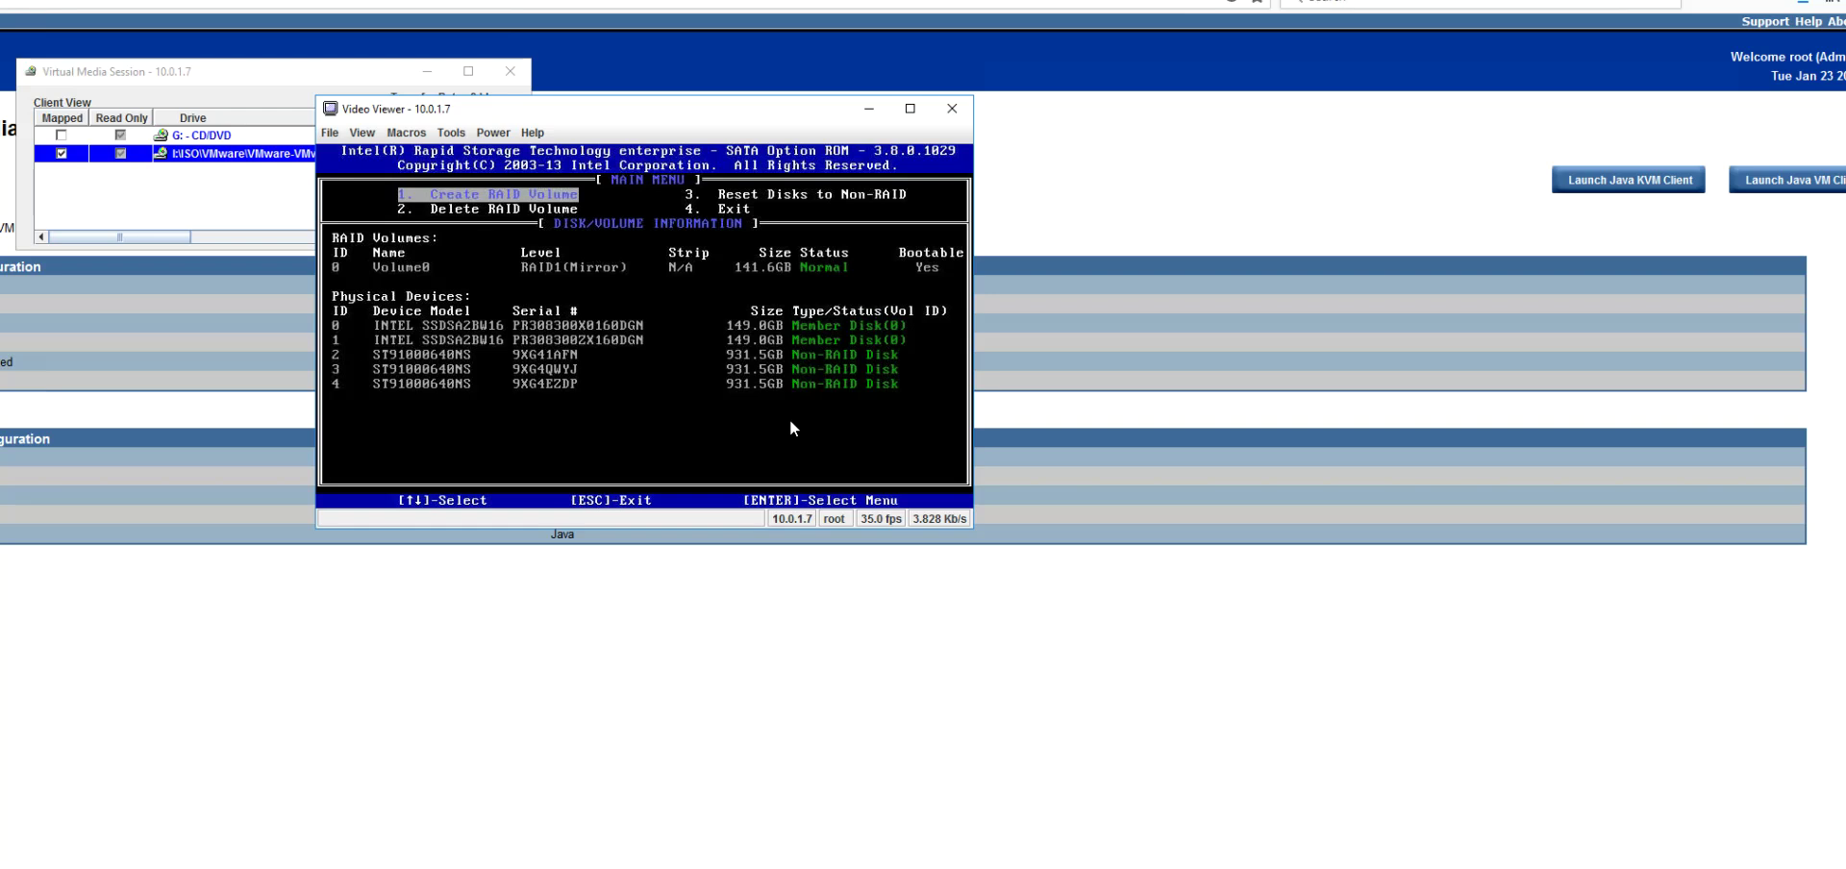
Step: Exit the Intel RAID ROM through option 4 and confirm with Y
{"action": "key", "text": "Down"}
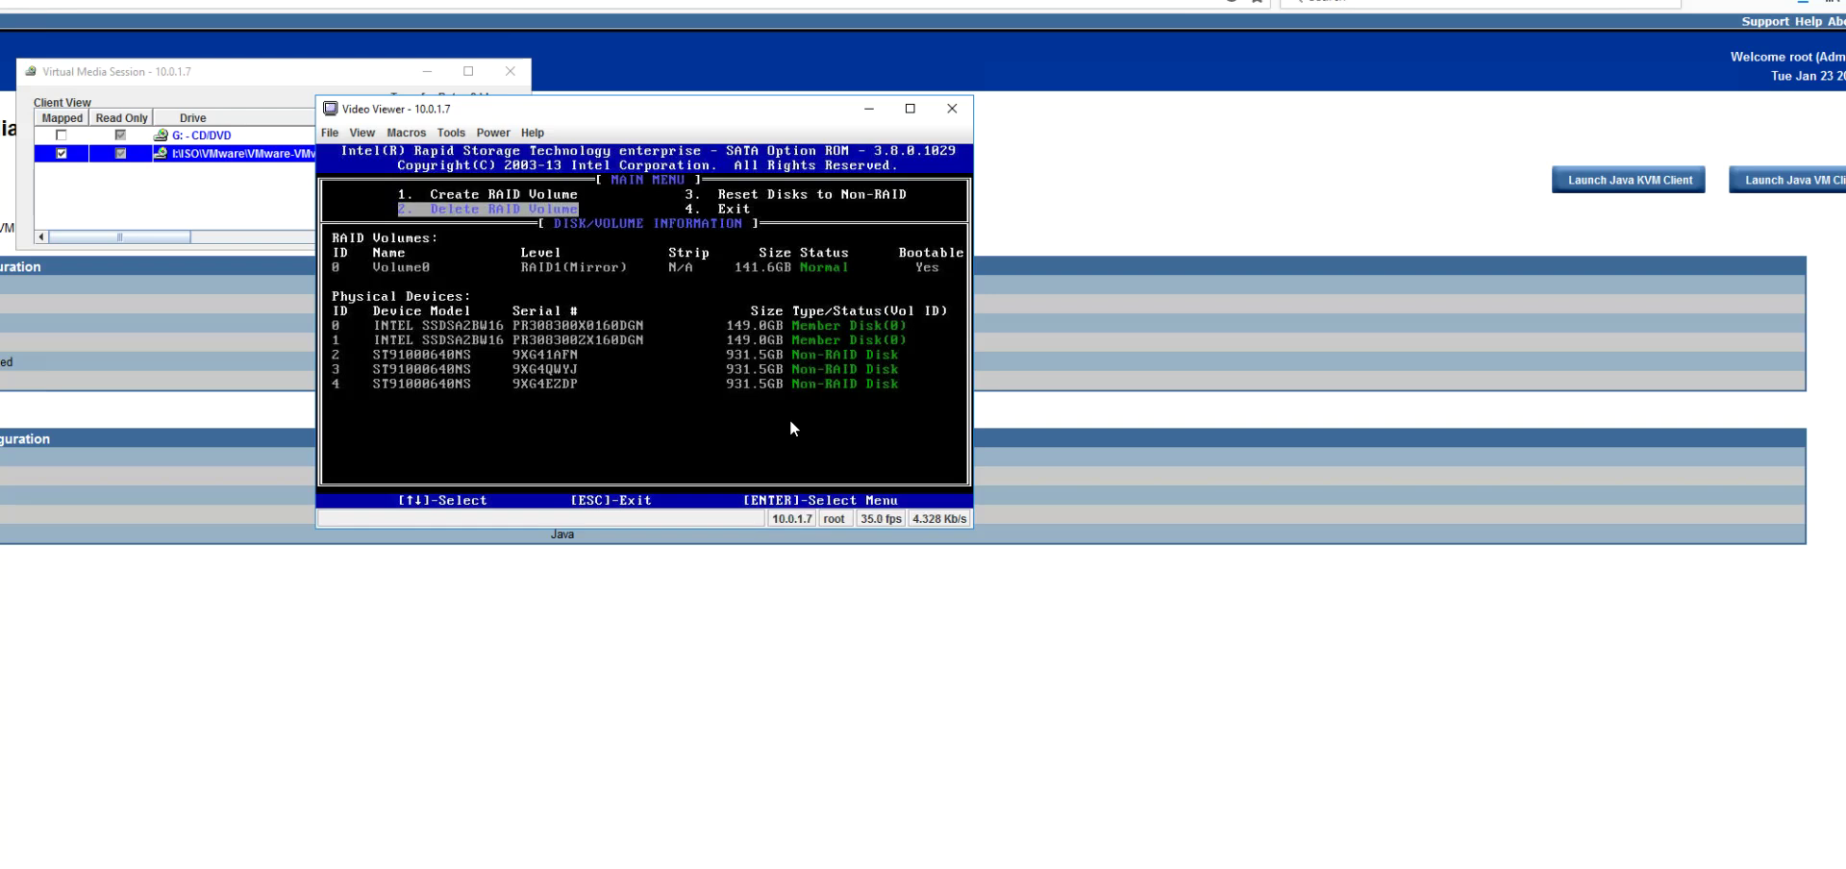
{"action": "key", "text": "Down"}
{"action": "key", "text": "Down"}
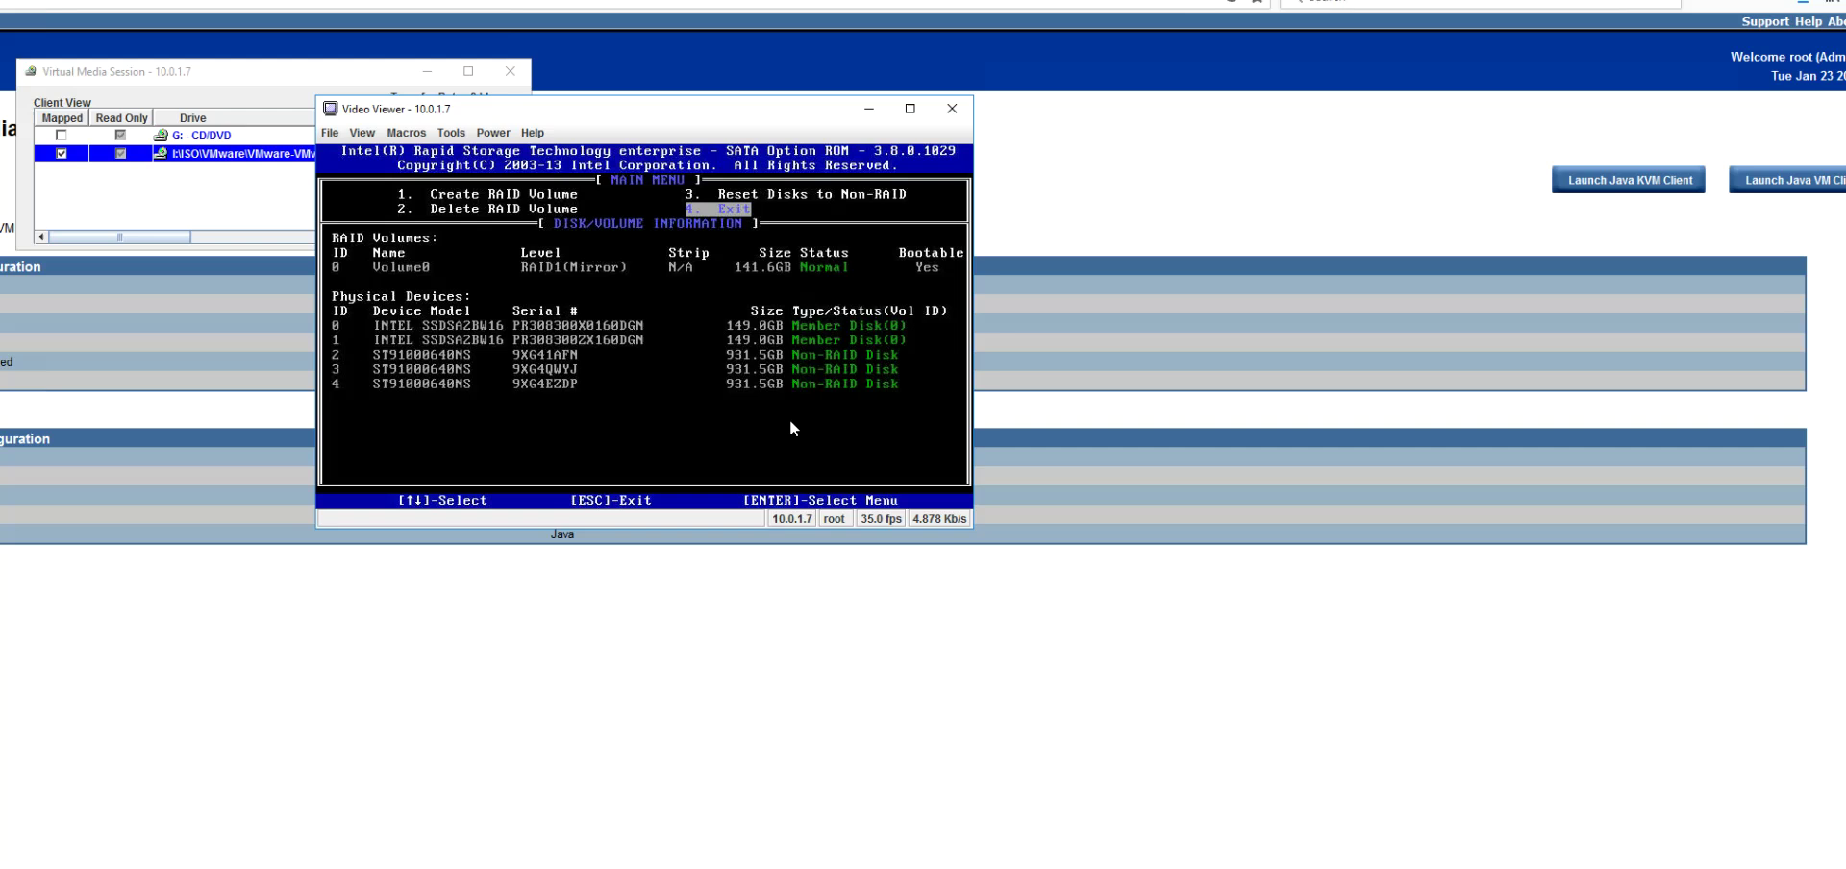
{"action": "key", "text": "Return"}
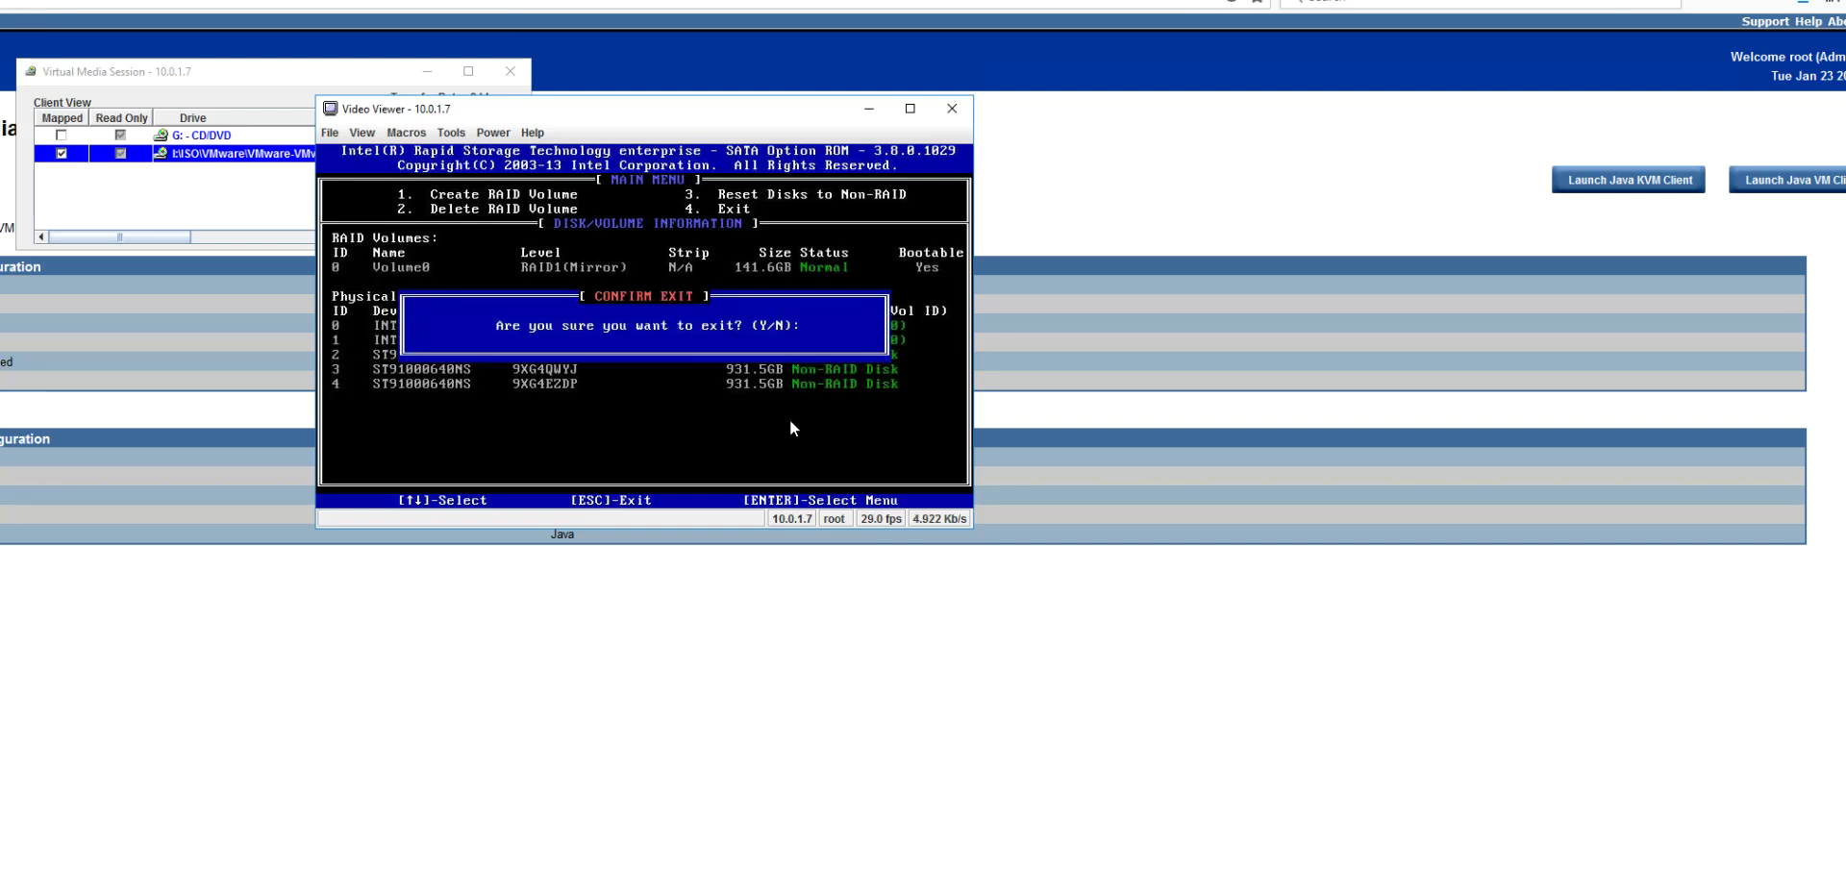
{"action": "key", "text": "y"}
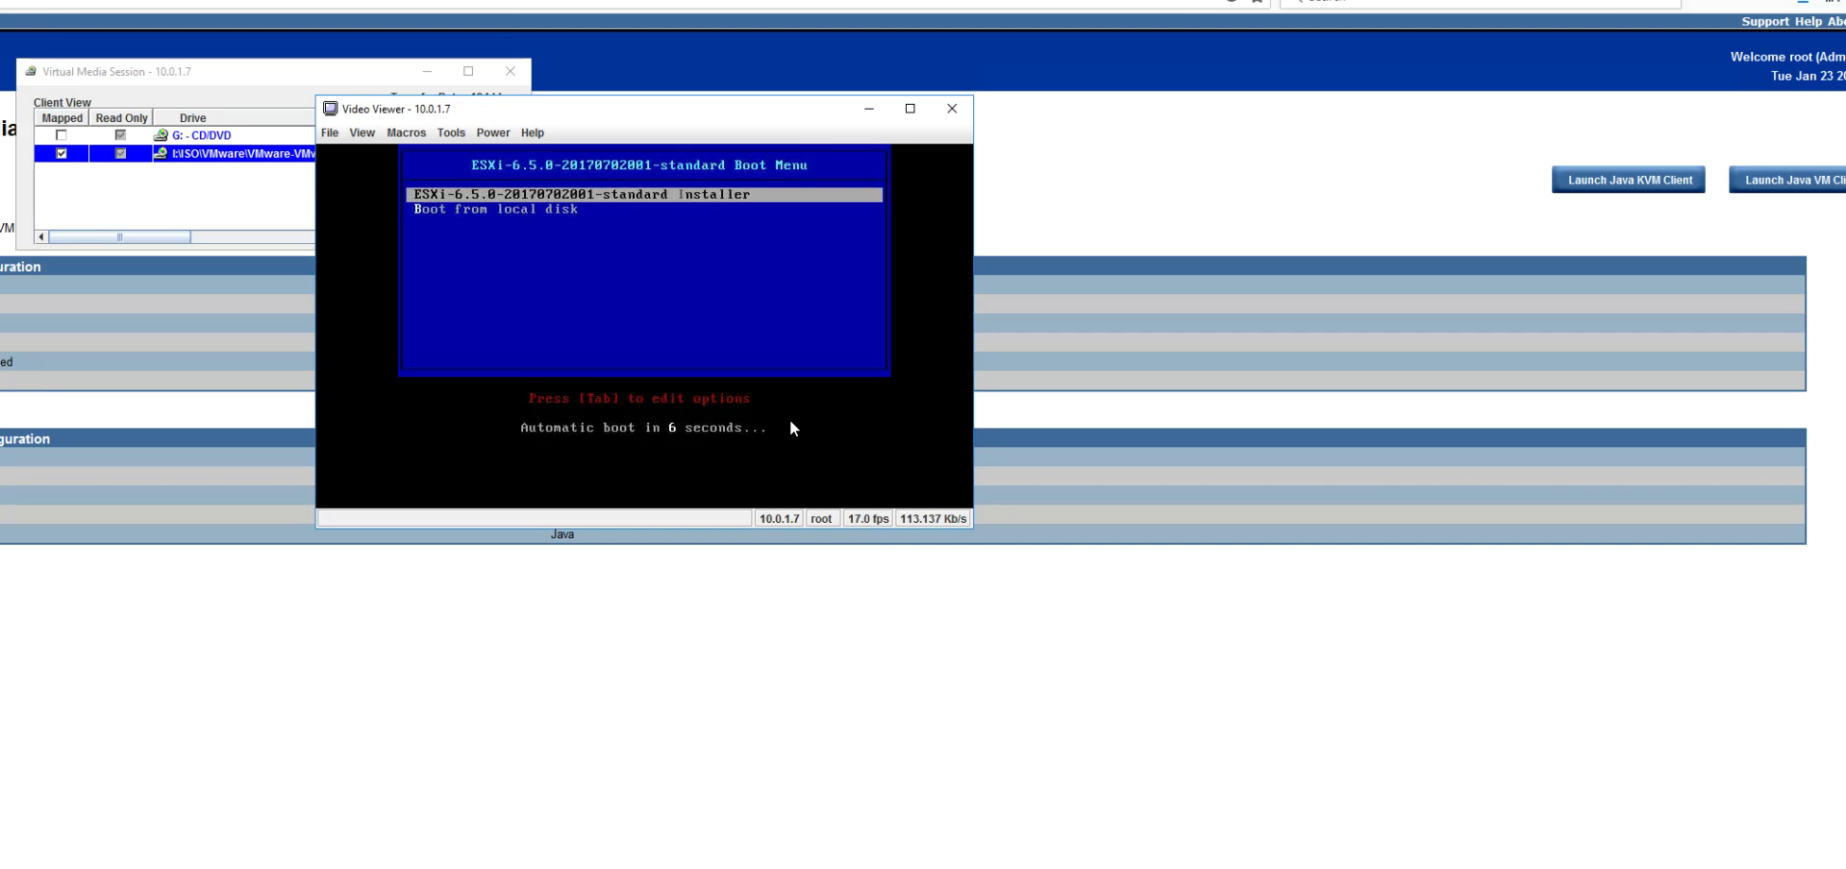
Step: Stop the boot countdown and boot the ESXi 6.5 installer
{"action": "key", "text": "Return"}
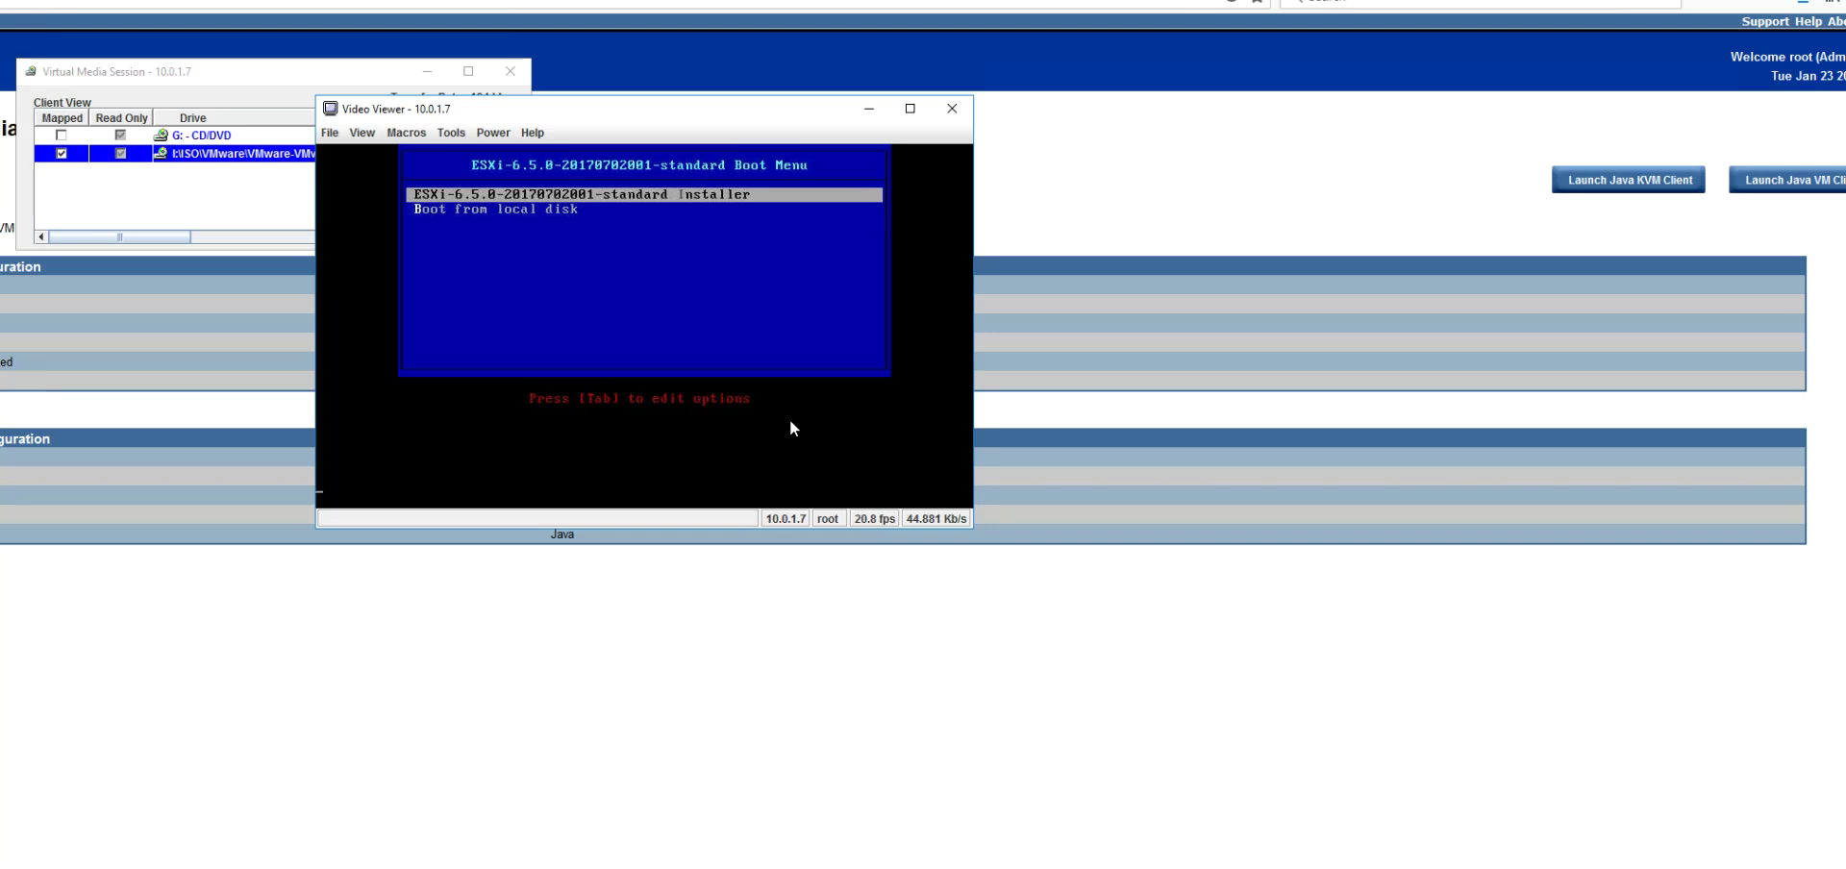
{"action": "key", "text": "Return"}
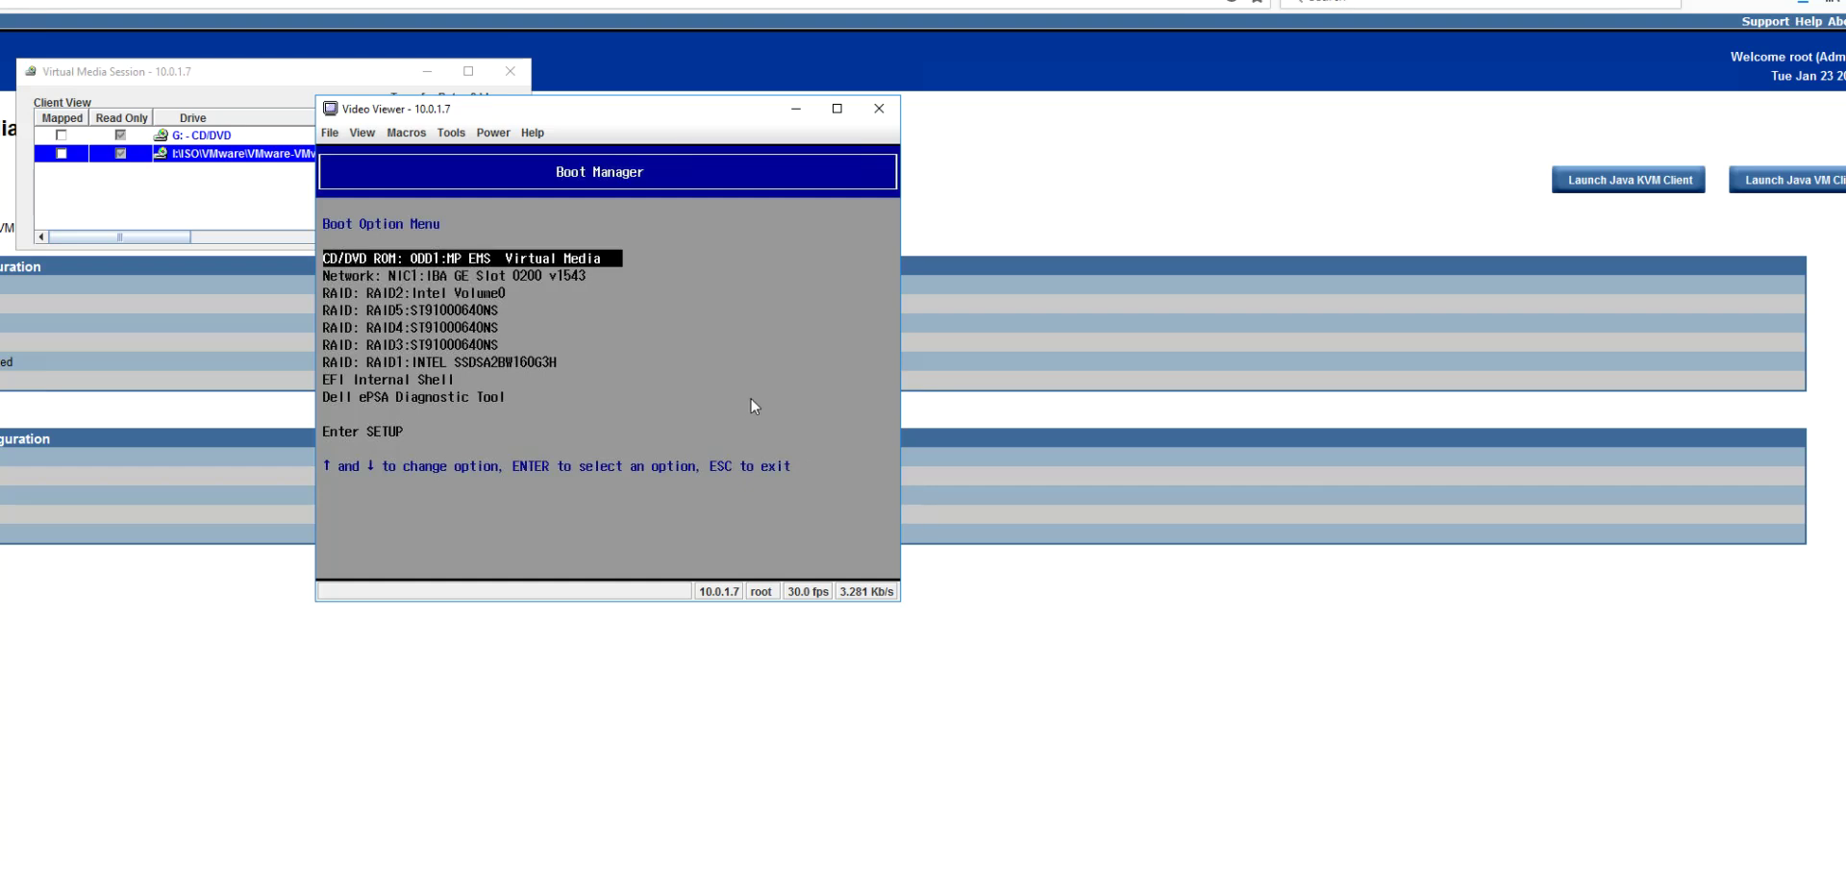
{"action": "key", "text": "Down"}
{"action": "key", "text": "Down"}
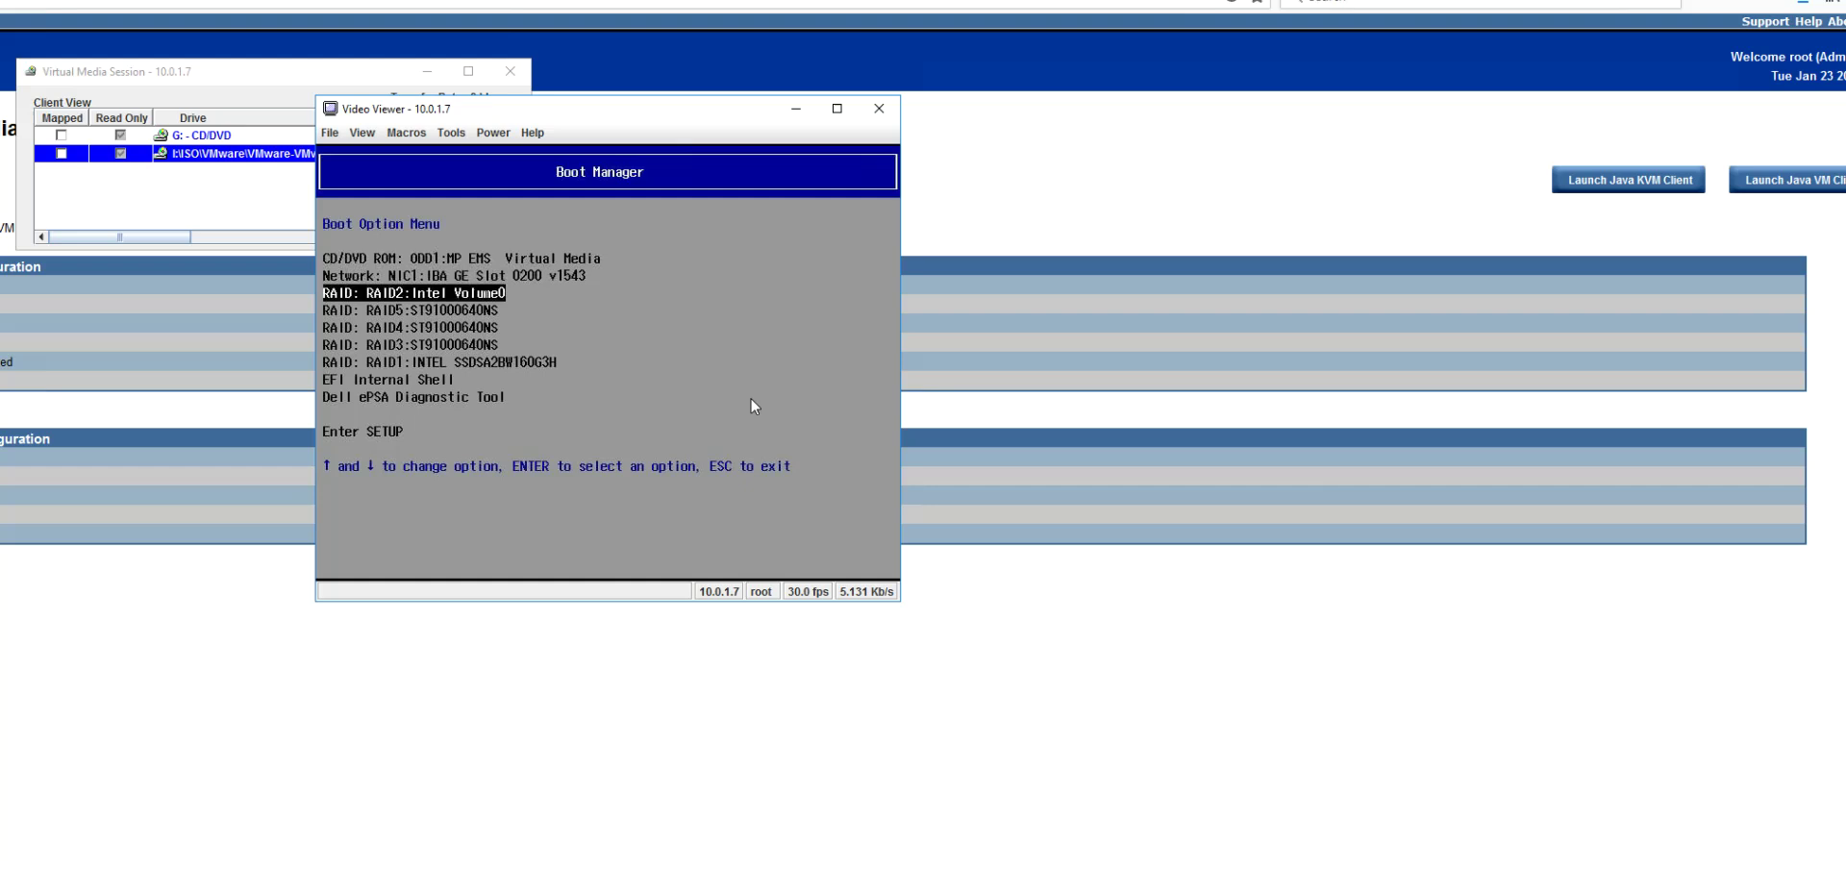
{"action": "key", "text": "Down"}
{"action": "key", "text": "Down"}
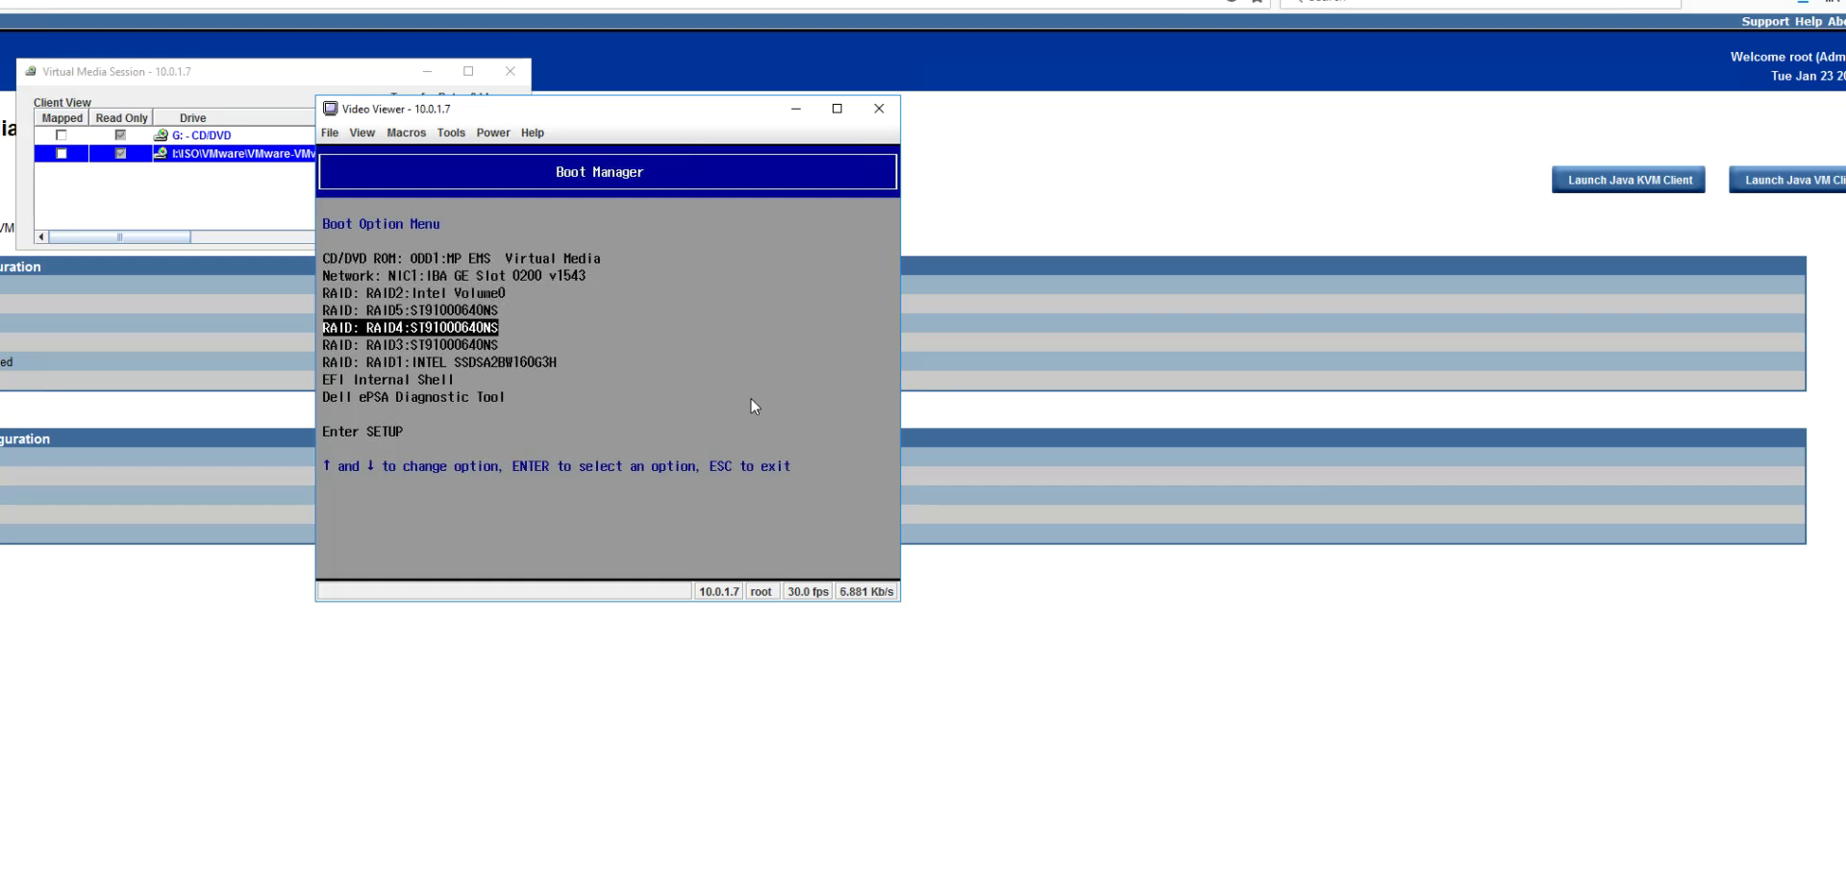
{"action": "key", "text": "Down"}
{"action": "key", "text": "Down"}
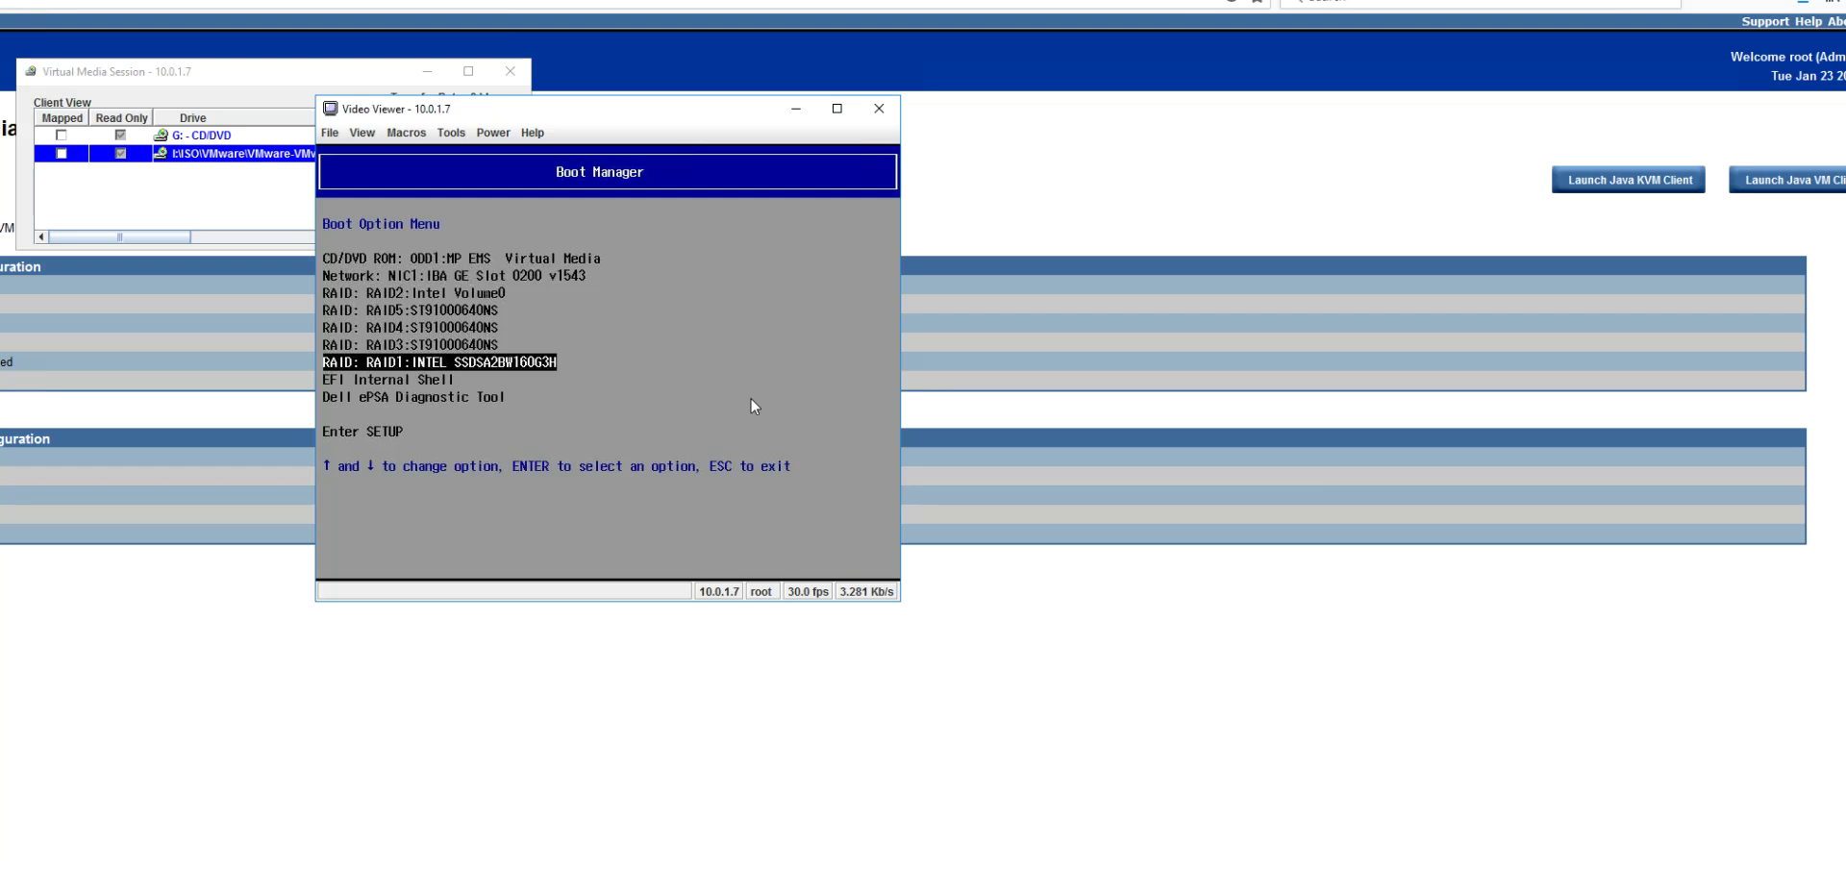
{"action": "key", "text": "Up"}
{"action": "key", "text": "Up"}
{"action": "key", "text": "Up"}
{"action": "key", "text": "Up"}
{"action": "key", "text": "Up"}
{"action": "key", "text": "Up"}
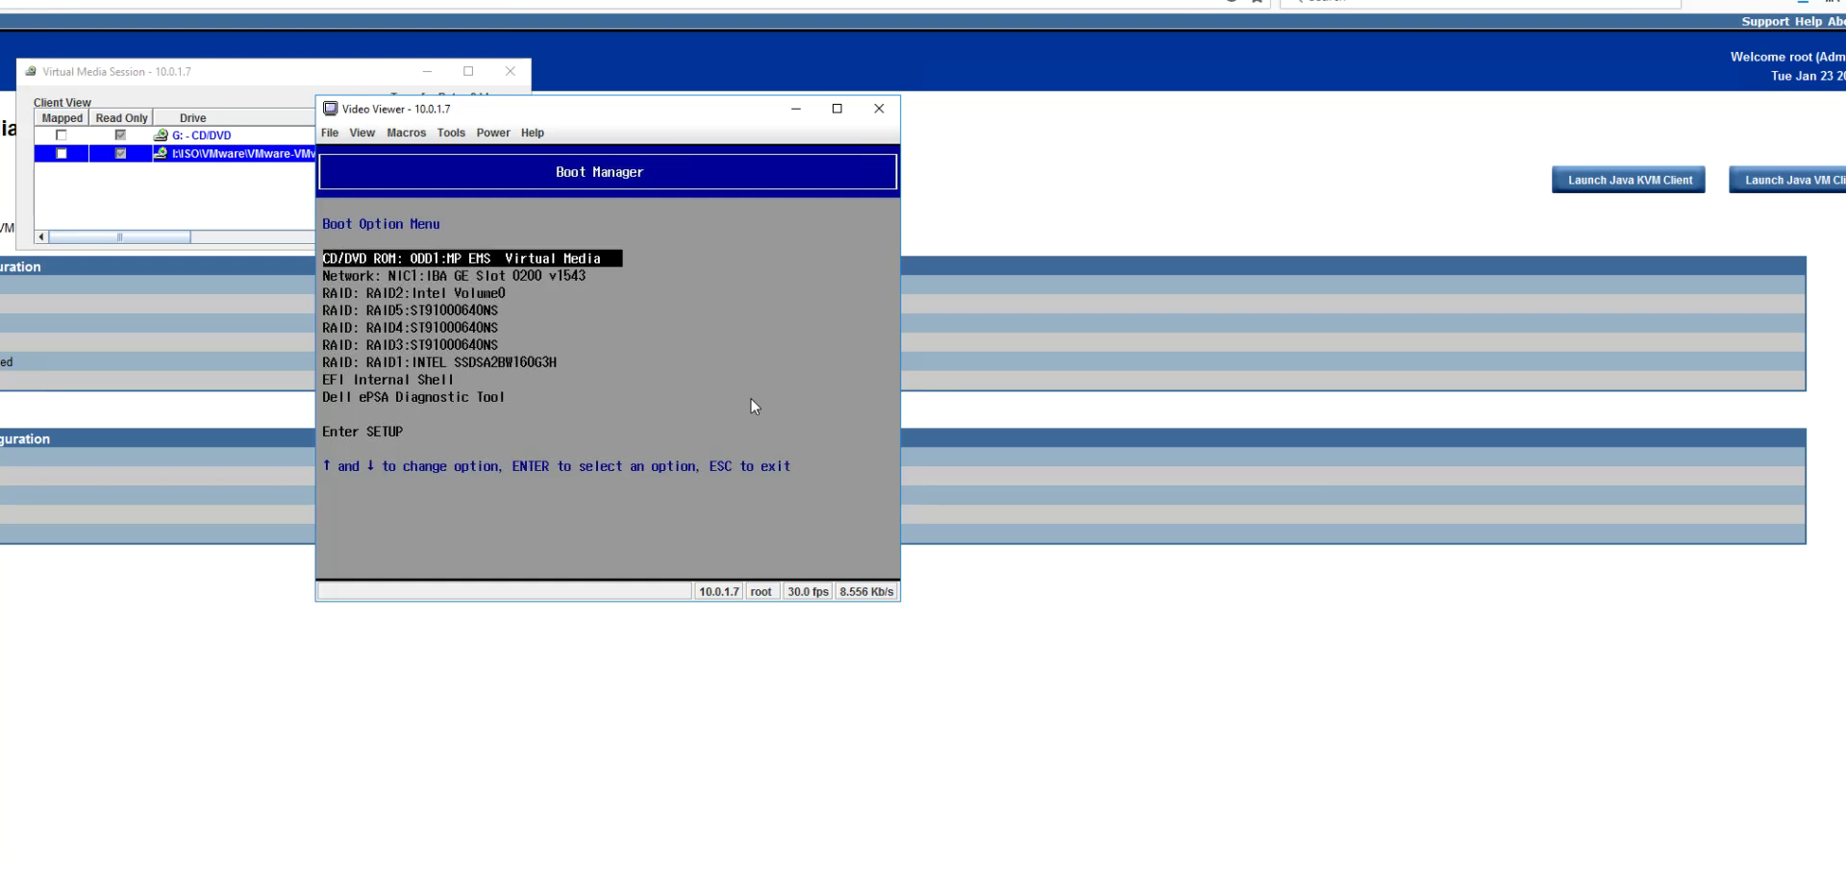
{"action": "key", "text": "Down"}
{"action": "key", "text": "Down"}
{"action": "key", "text": "Down"}
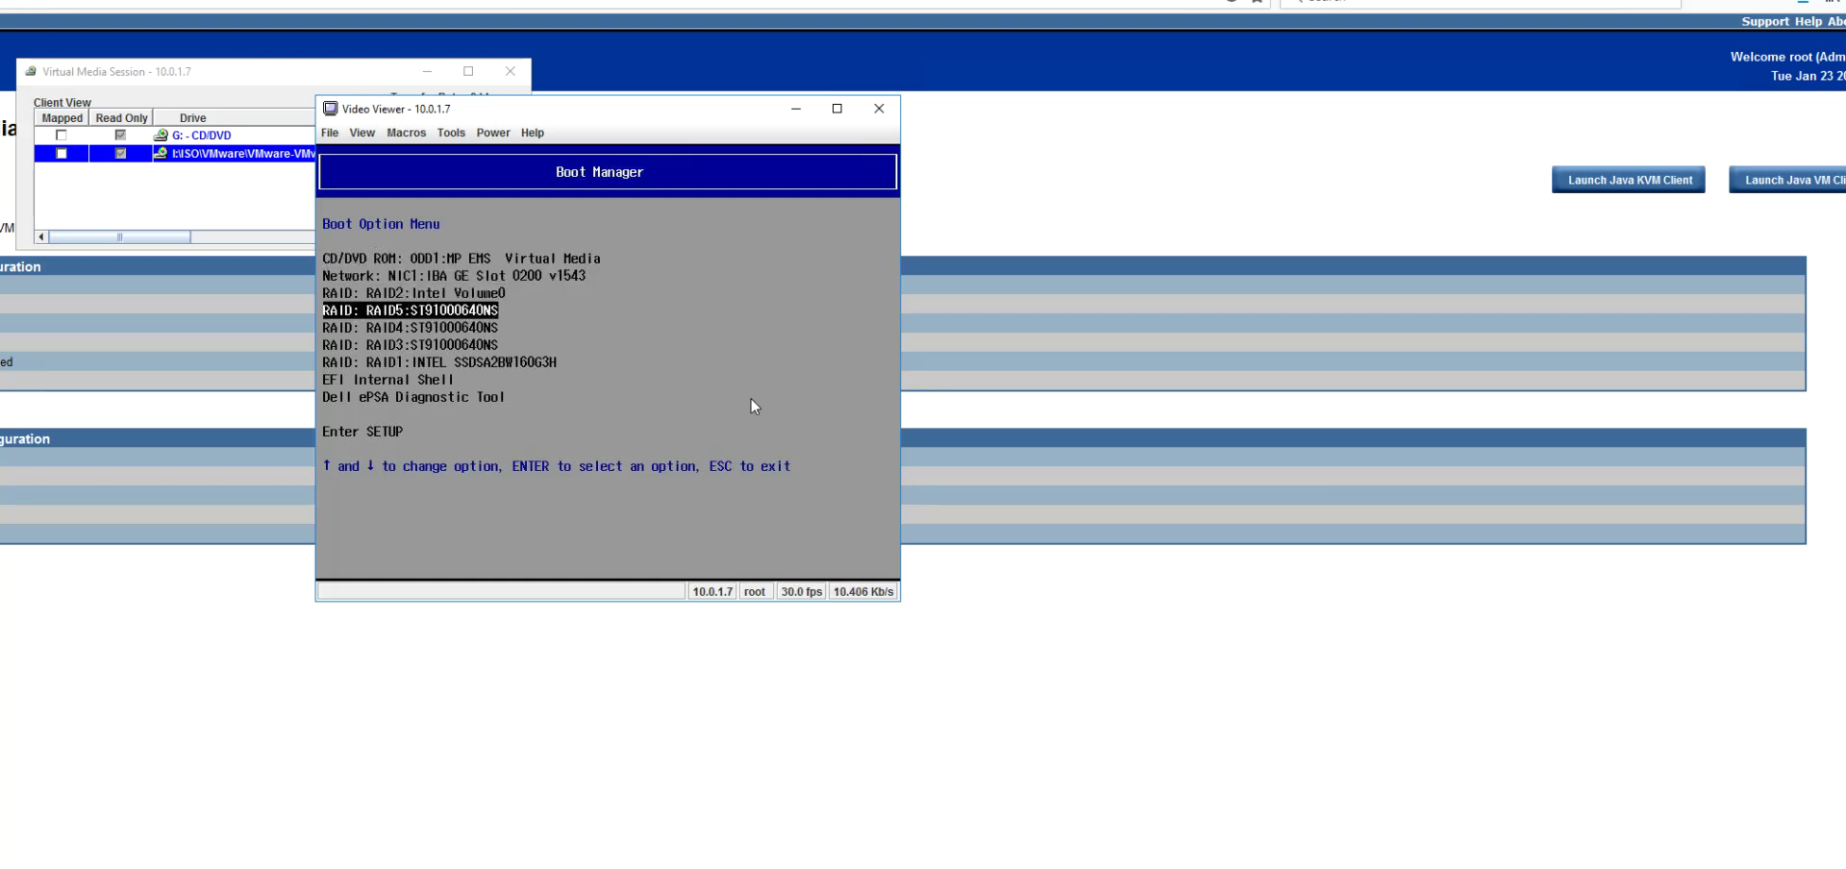
{"action": "key", "text": "Down"}
{"action": "key", "text": "Down"}
{"action": "key", "text": "Down"}
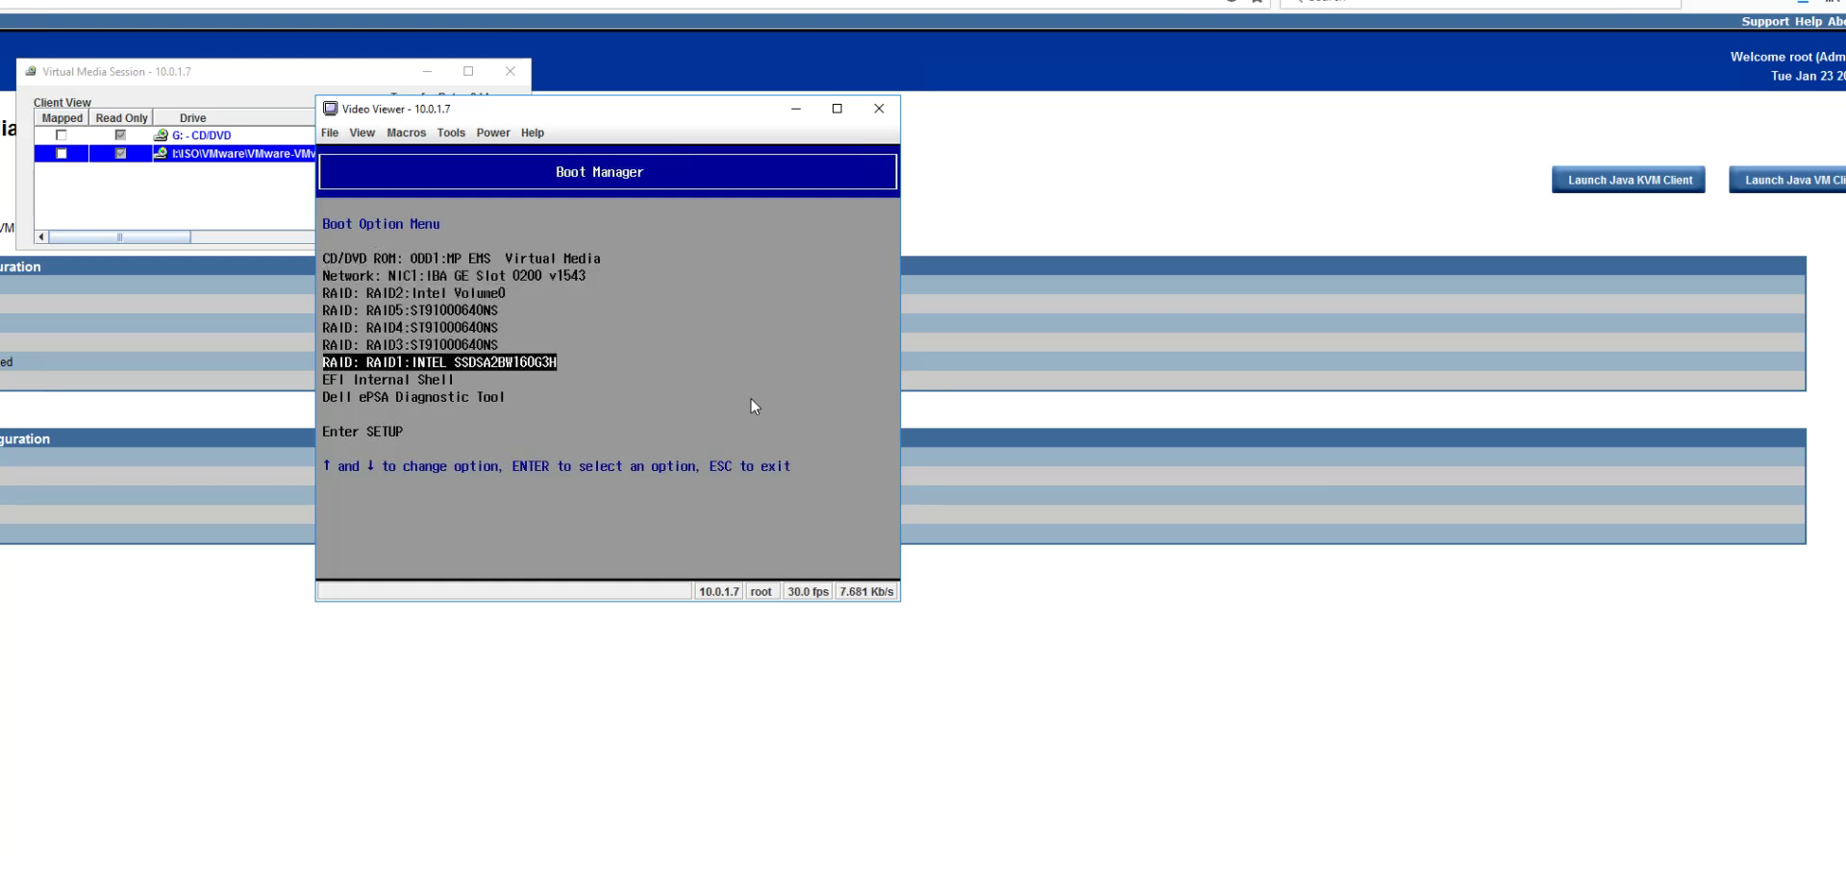
{"action": "key", "text": "Up"}
{"action": "key", "text": "Up"}
{"action": "key", "text": "Up"}
{"action": "key", "text": "Up"}
{"action": "key", "text": "Up"}
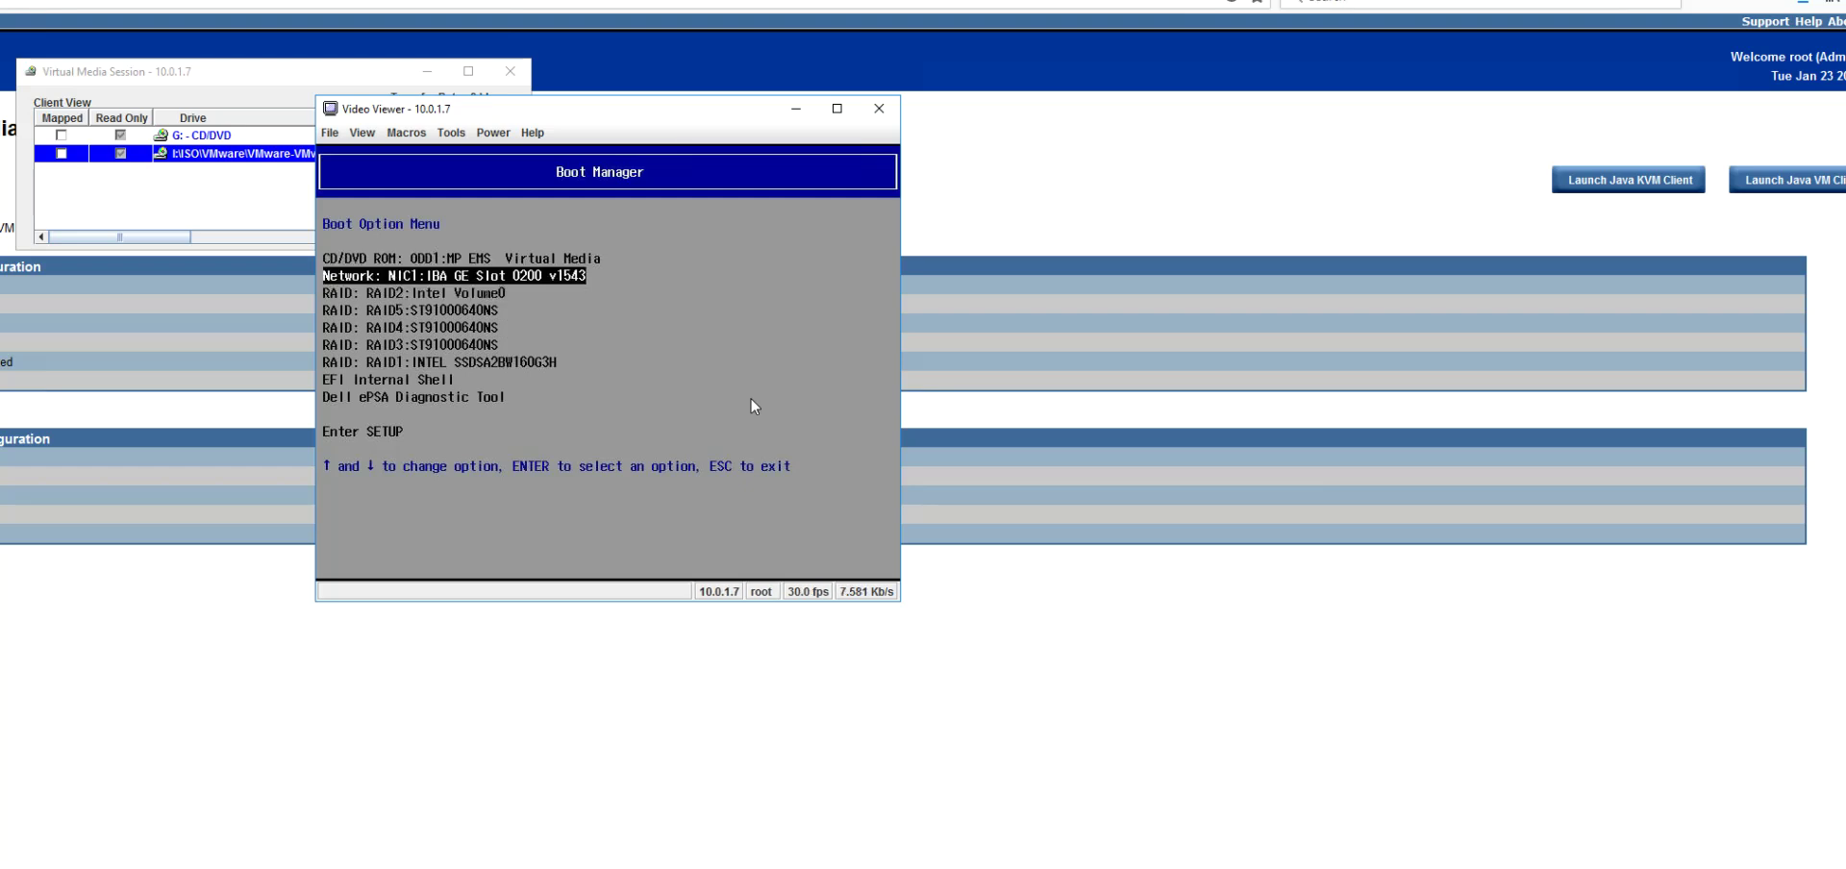
{"action": "key", "text": "Up"}
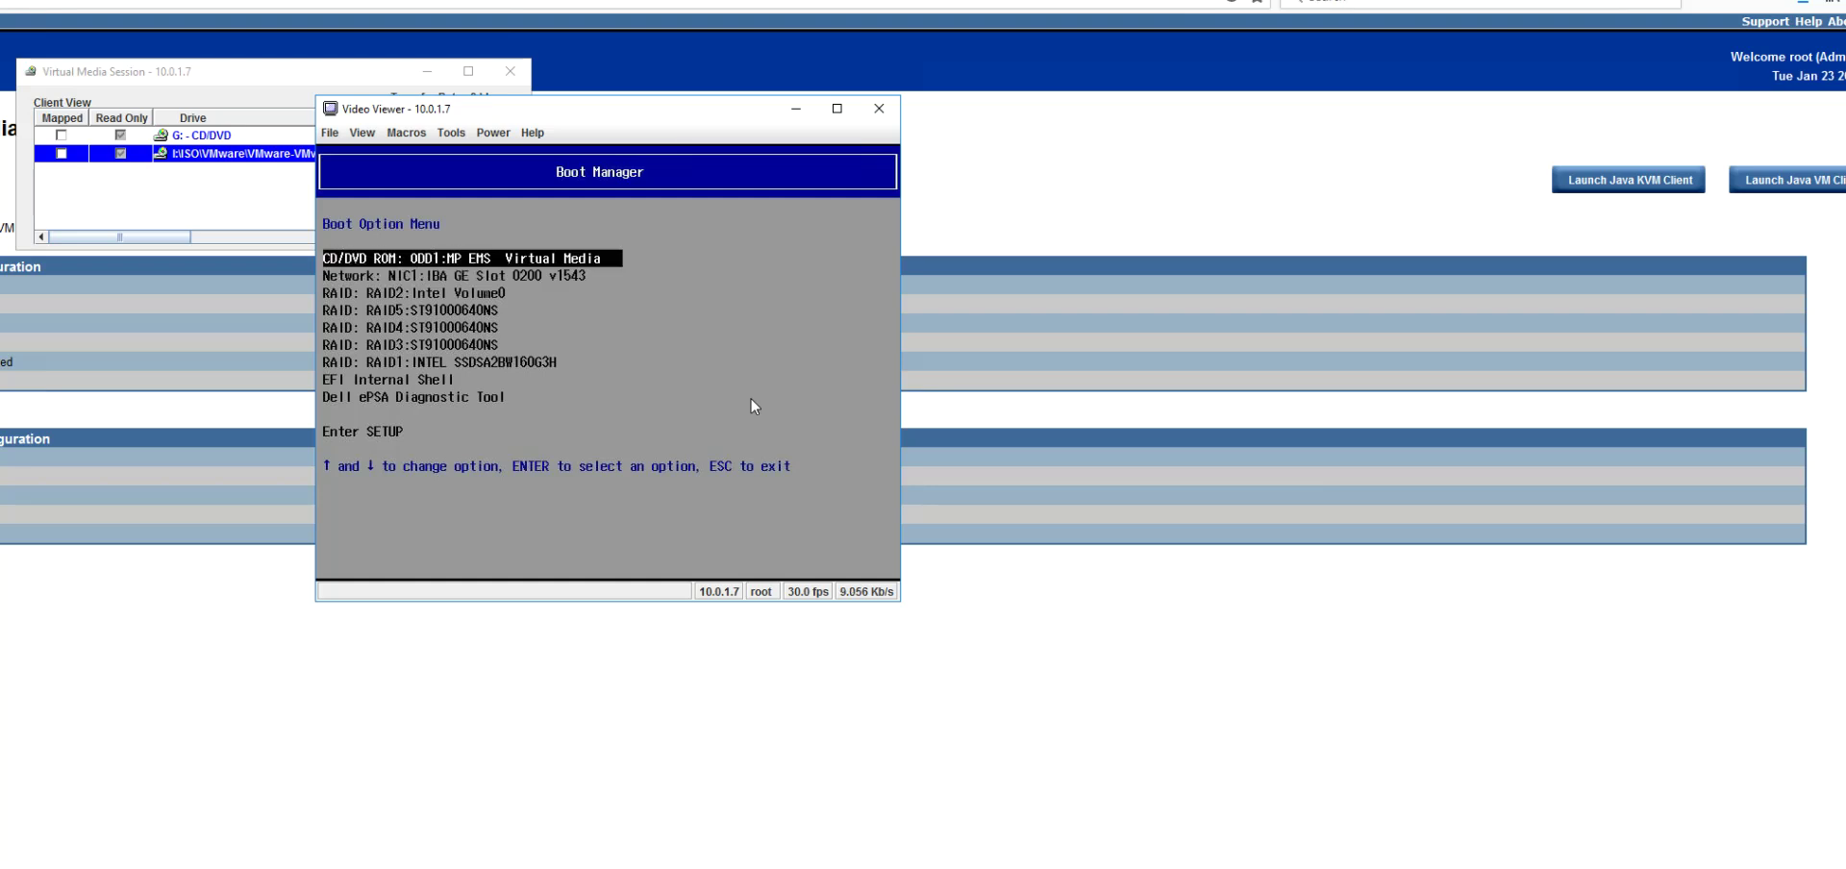
{"action": "key", "text": "Down"}
{"action": "key", "text": "Down"}
{"action": "key", "text": "Down"}
{"action": "key", "text": "Down"}
{"action": "key", "text": "Down"}
{"action": "key", "text": "Down"}
{"action": "key", "text": "Down"}
{"action": "key", "text": "Down"}
{"action": "key", "text": "Down"}
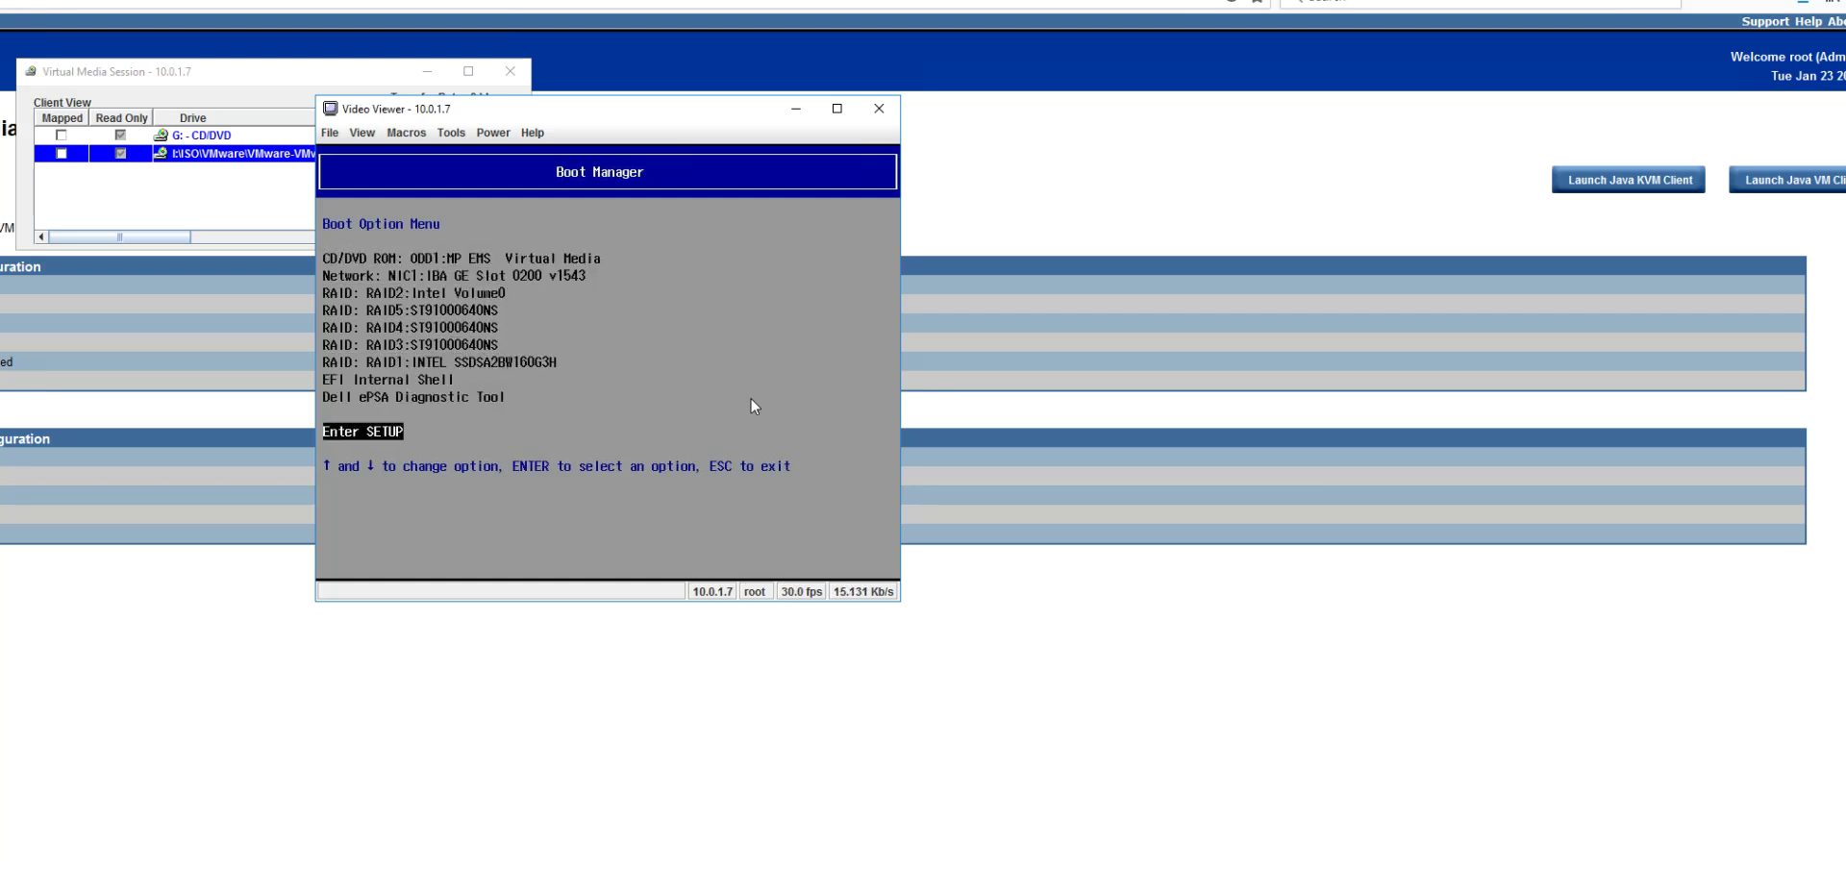
Step: Enter BIOS setup and check that Virtualization Technology is Enabled under CPU Configuration
{"action": "key", "text": "Return"}
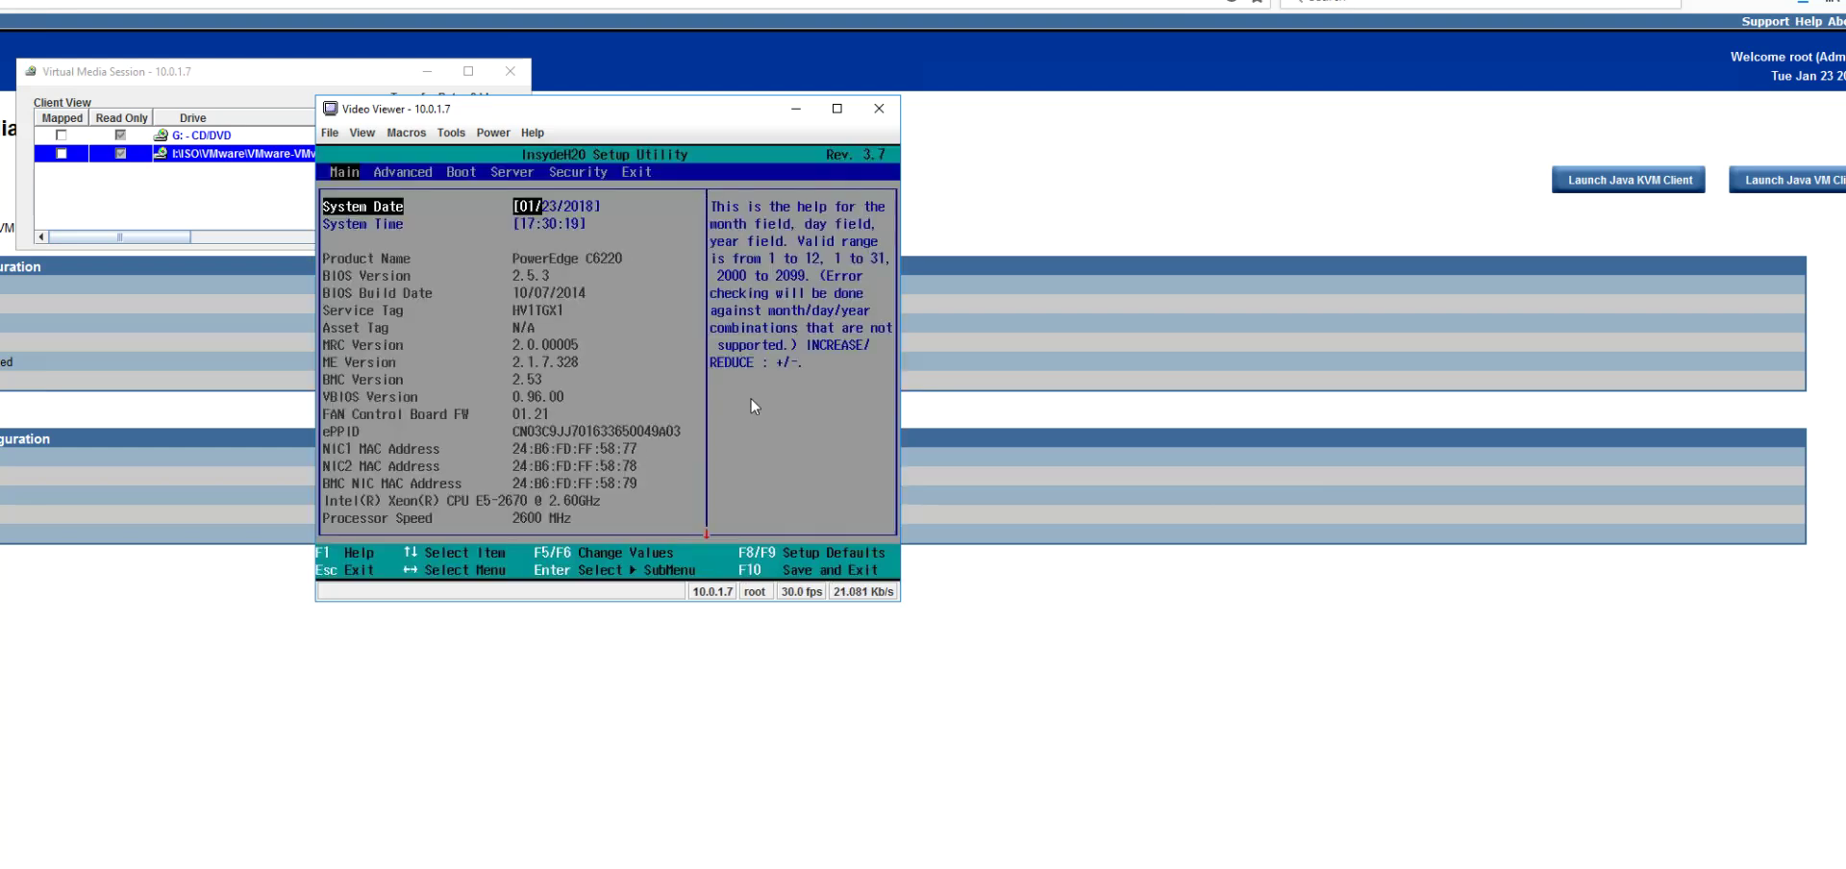
{"action": "key", "text": "Right"}
{"action": "key", "text": "Right"}
{"action": "key", "text": "Left"}
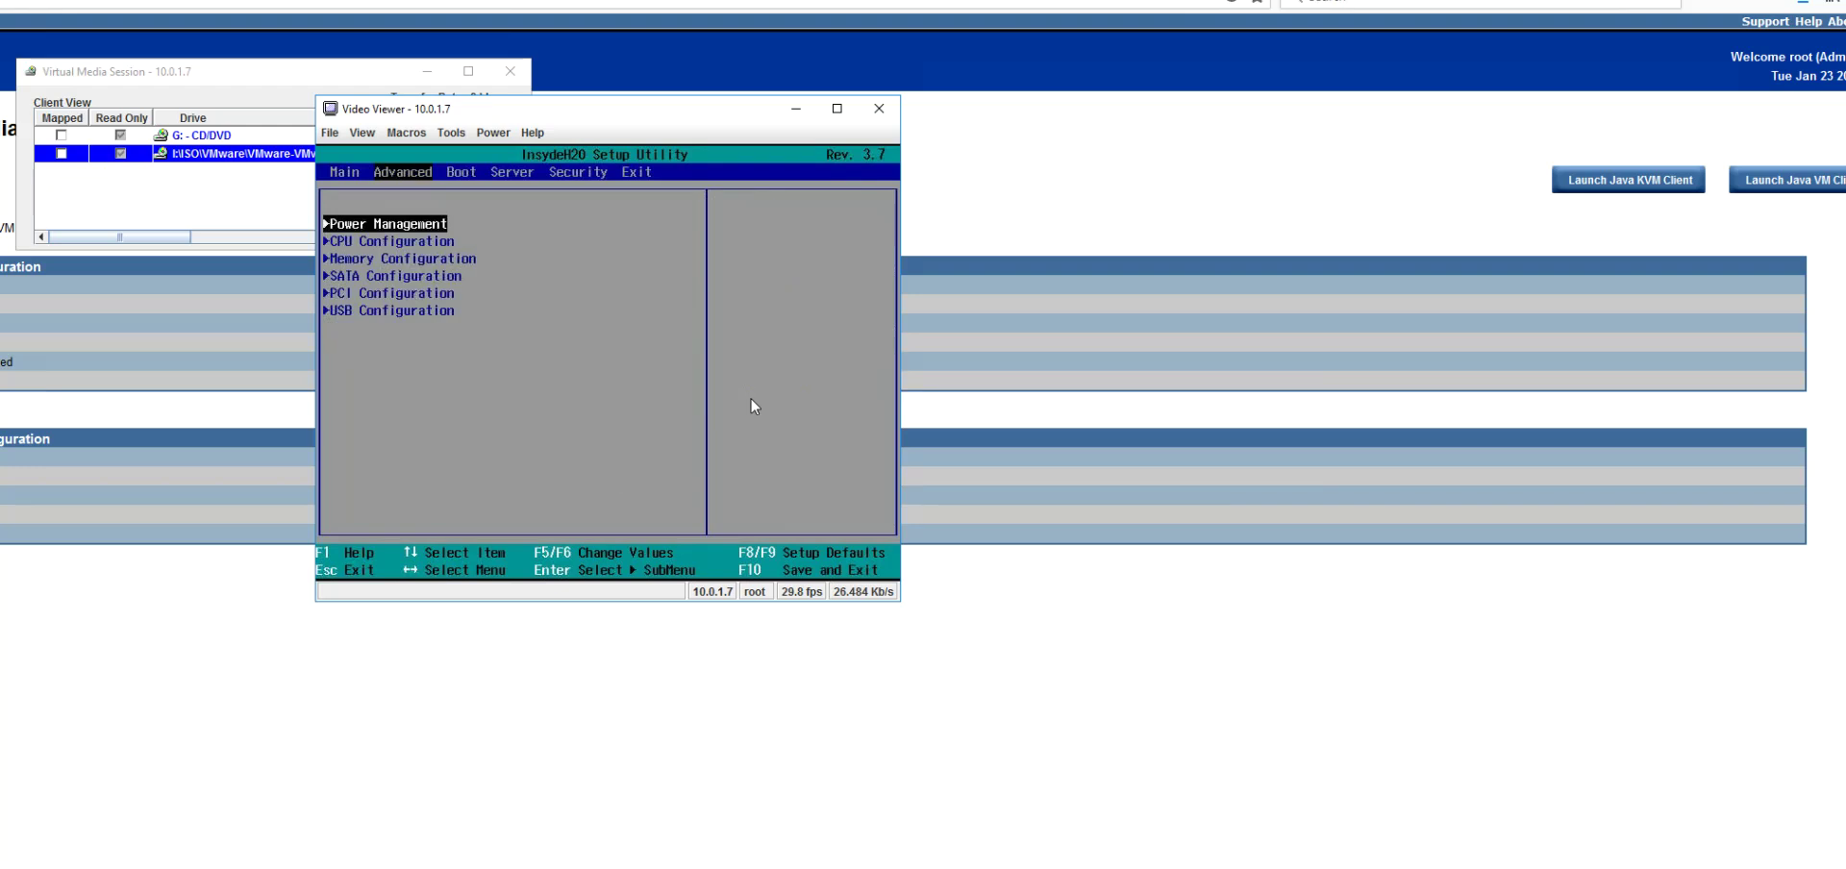
{"action": "key", "text": "Down"}
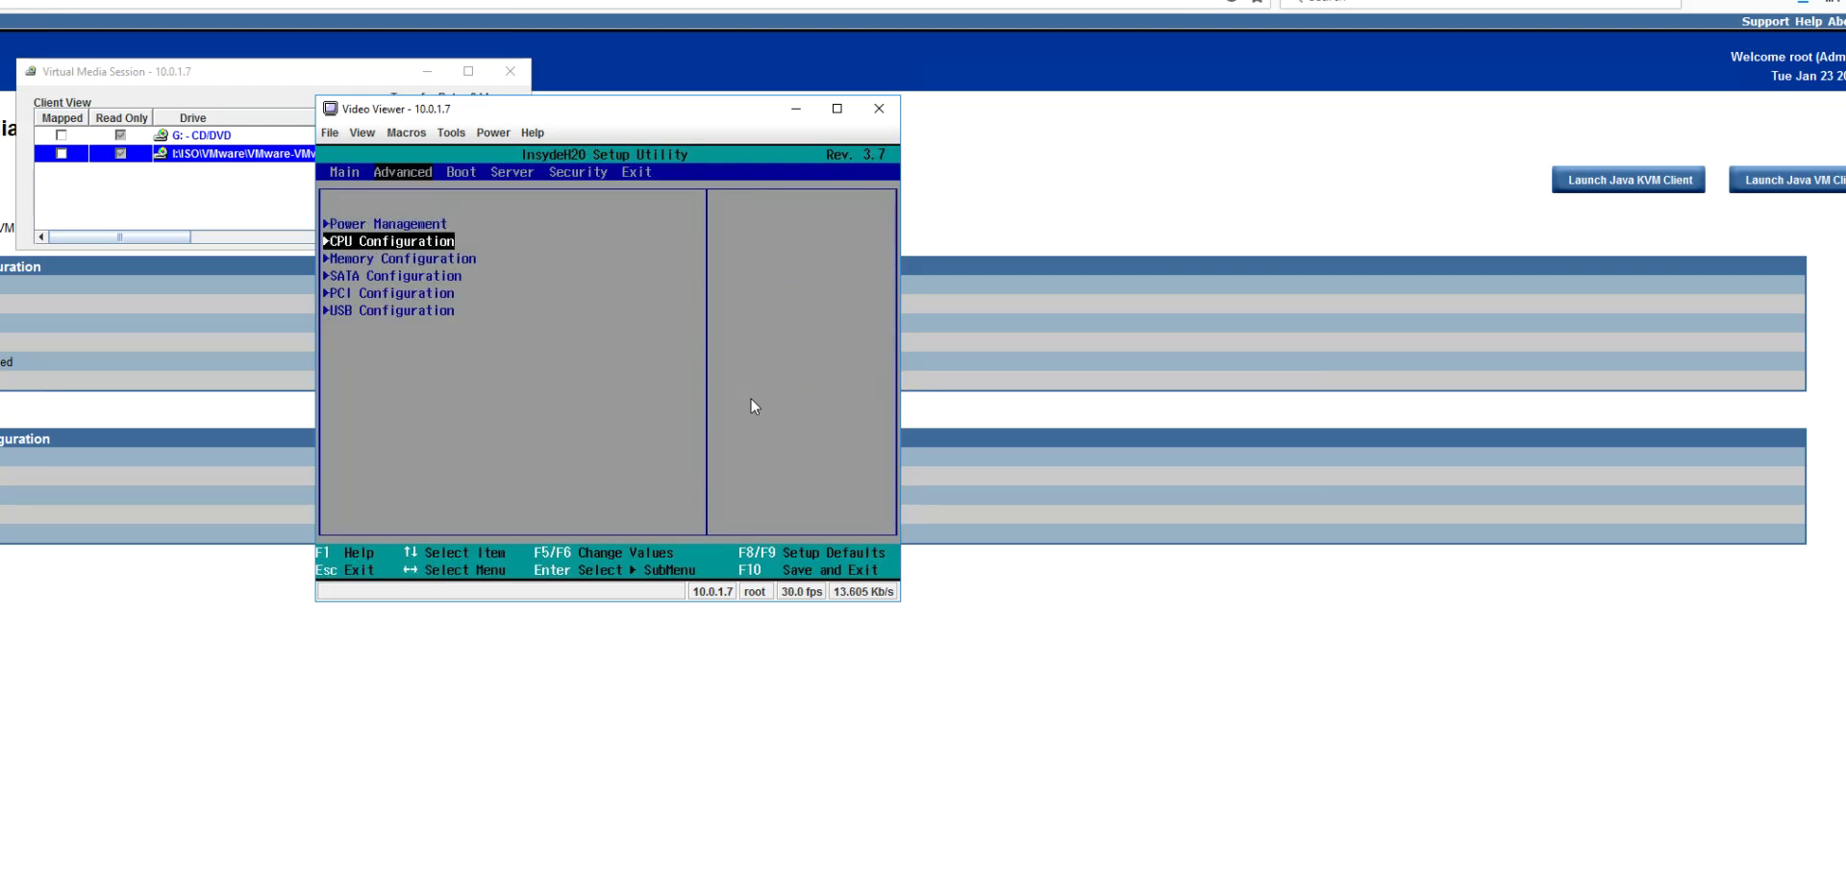
{"action": "key", "text": "Return"}
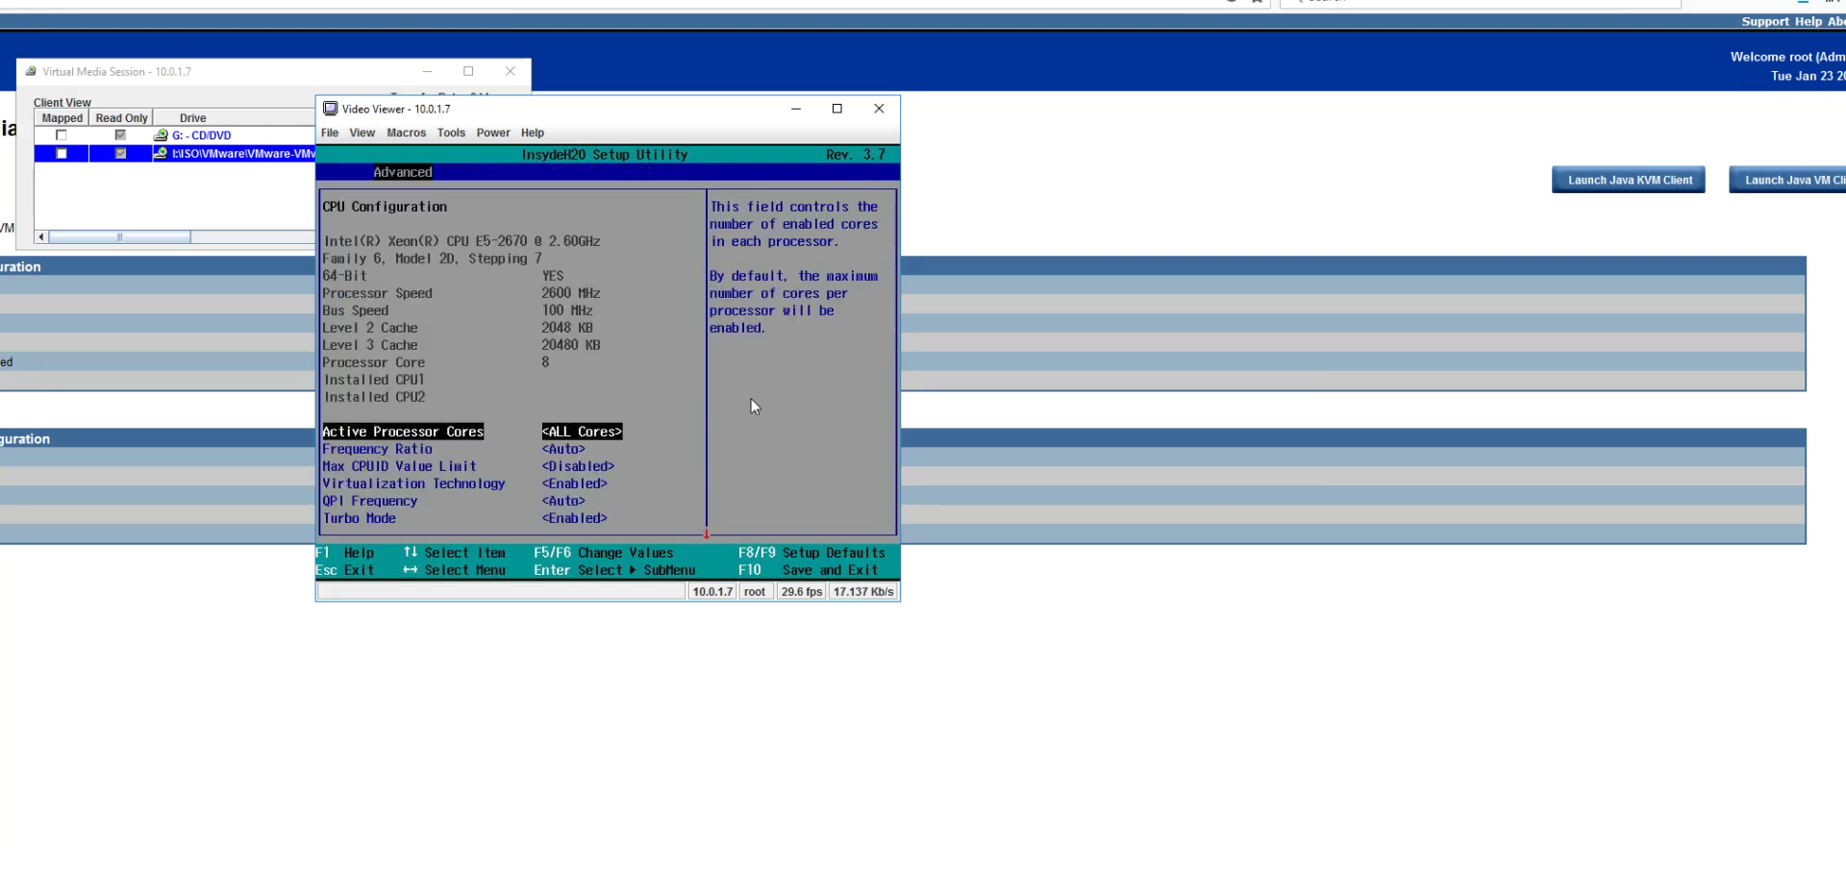
{"action": "key", "text": "Down"}
{"action": "key", "text": "Down"}
{"action": "key", "text": "Down"}
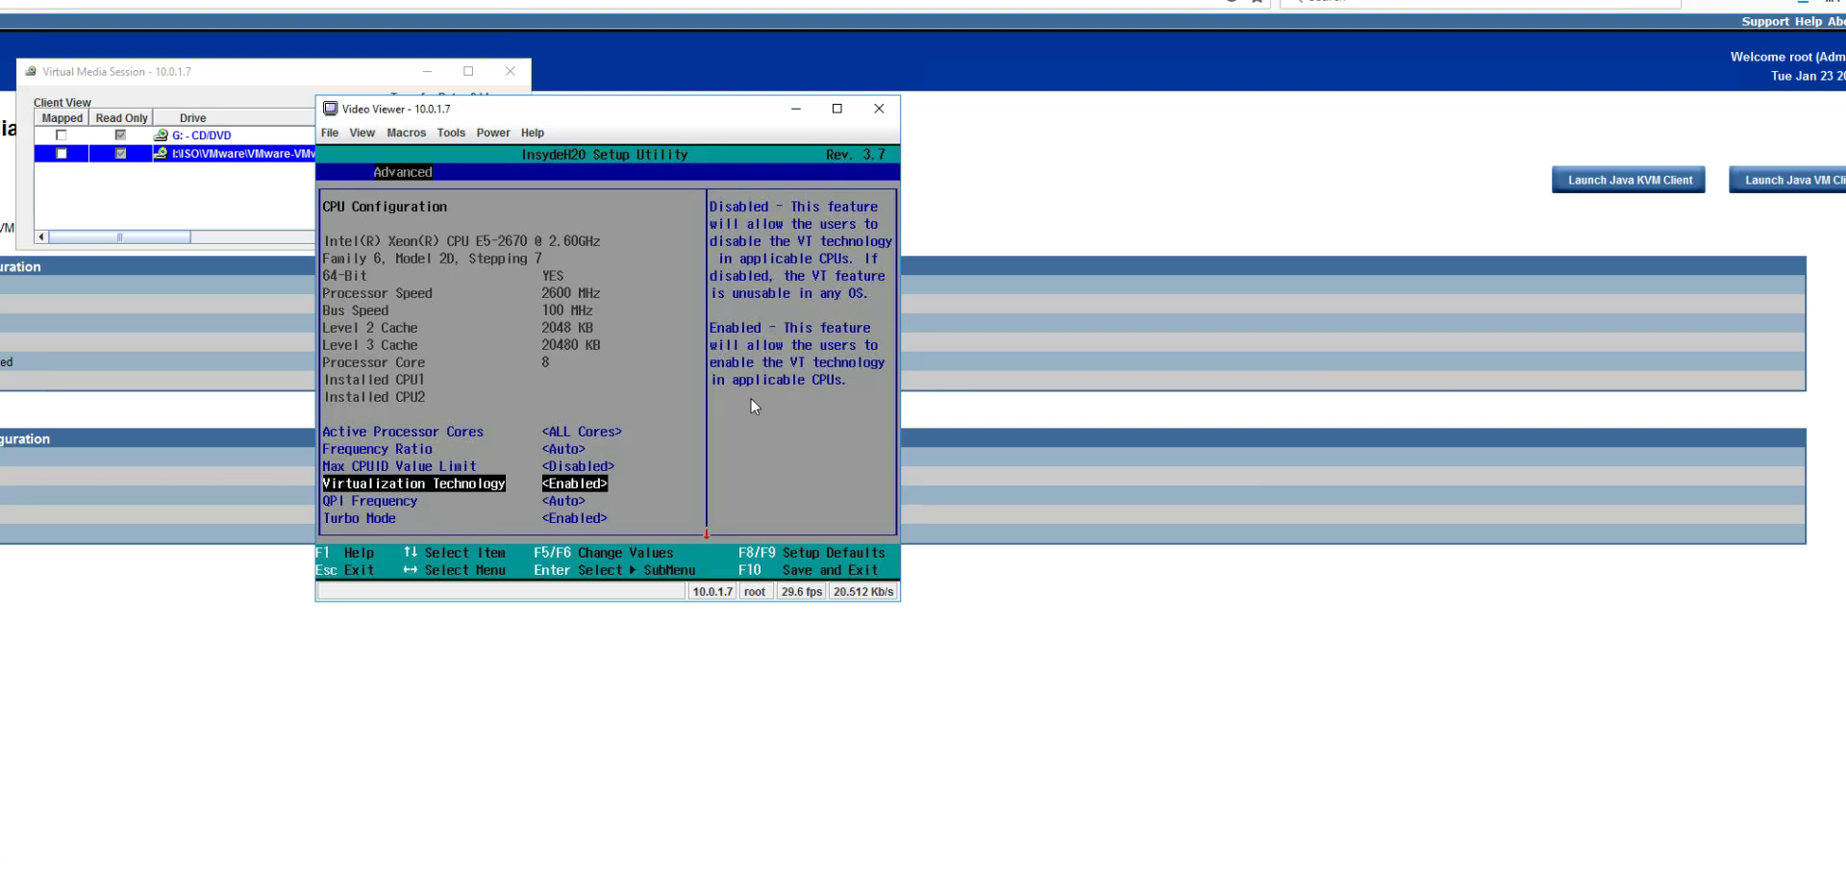
{"action": "key", "text": "Escape"}
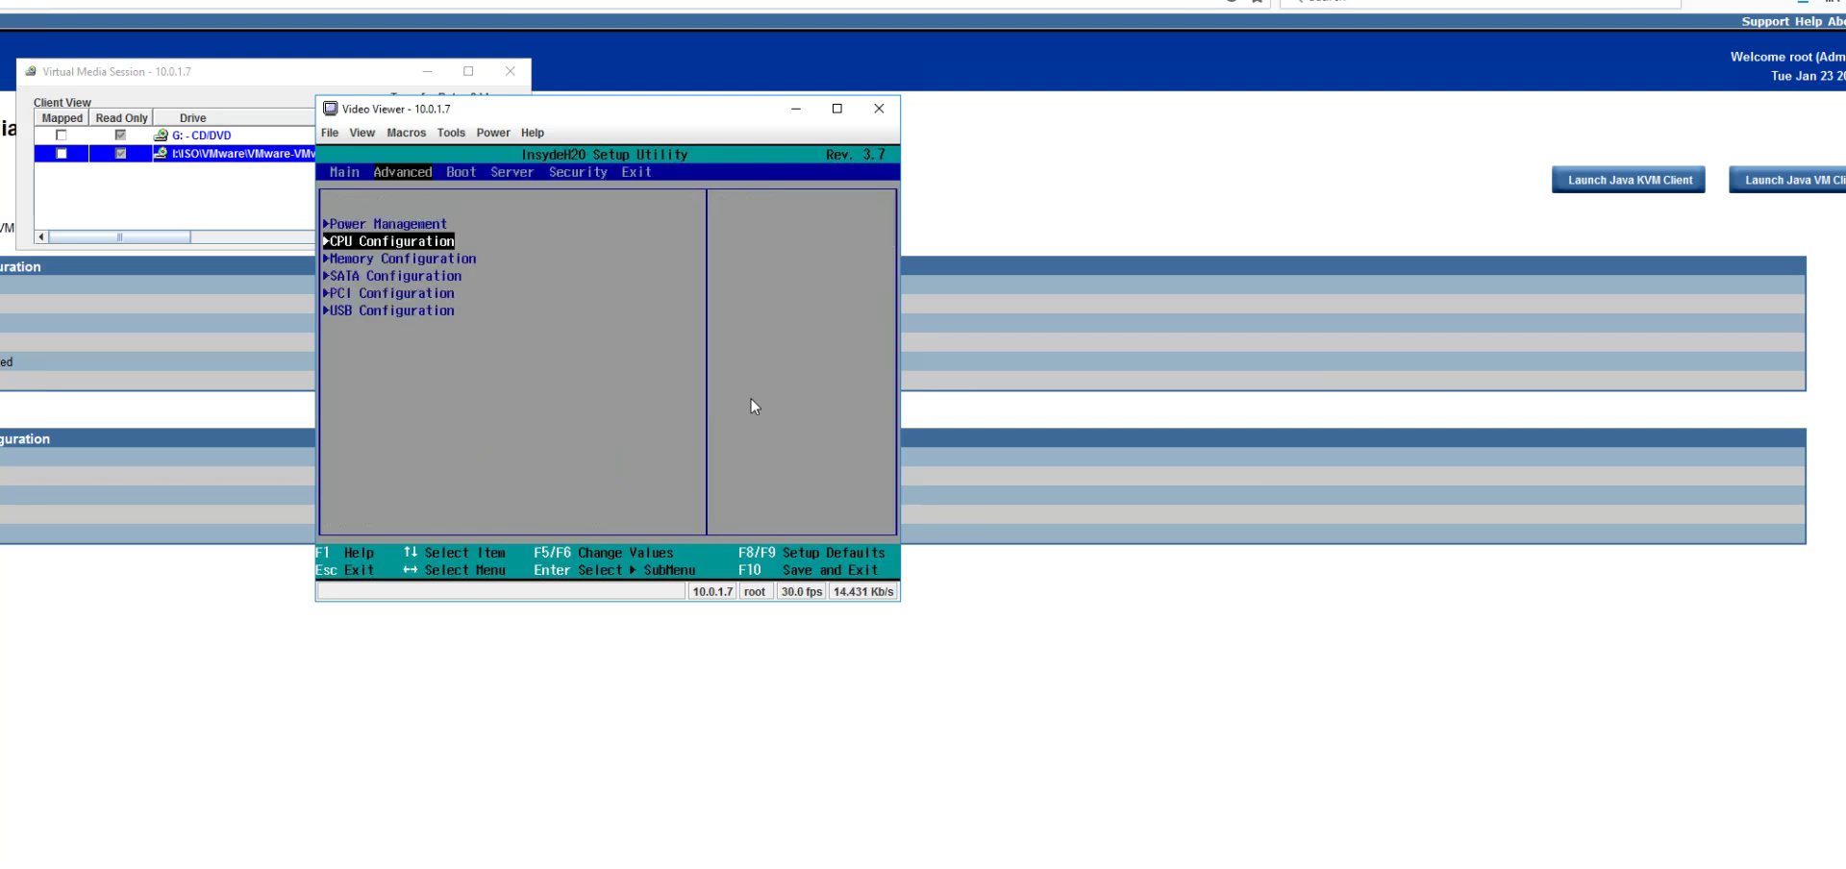
Step: Confirm Hard Disk heads the Boot Type Order, then request Exit Saving Changes with F10
{"action": "key", "text": "Right"}
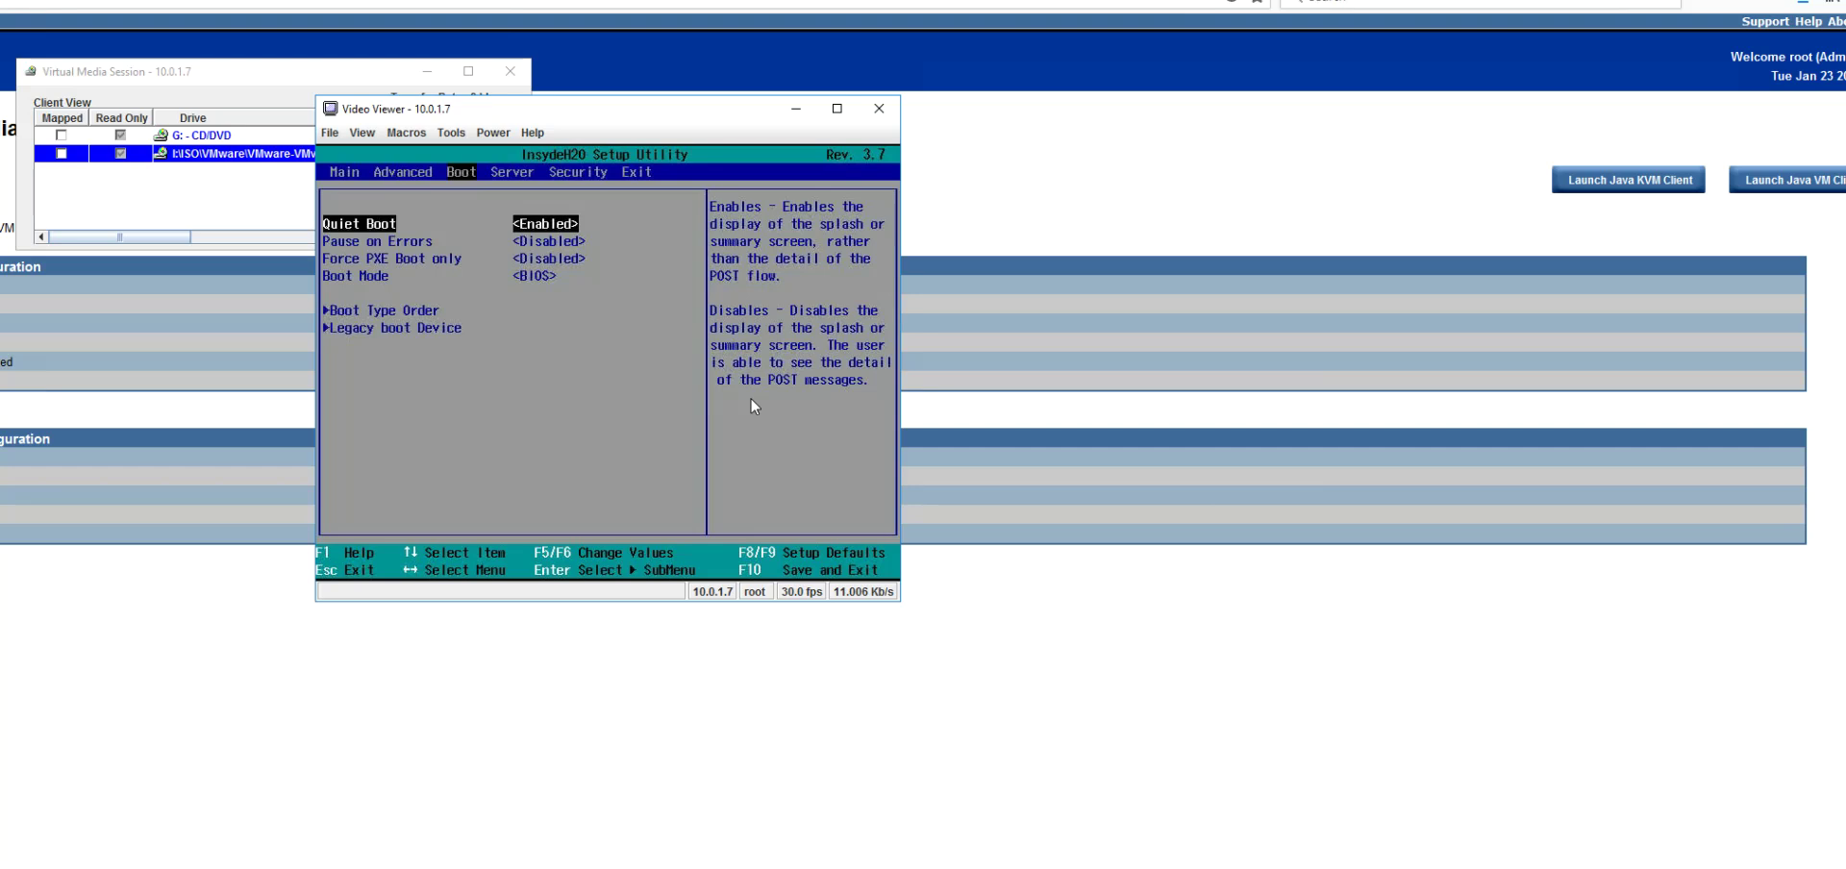
{"action": "key", "text": "Down"}
{"action": "key", "text": "Down"}
{"action": "key", "text": "Down"}
{"action": "key", "text": "Down"}
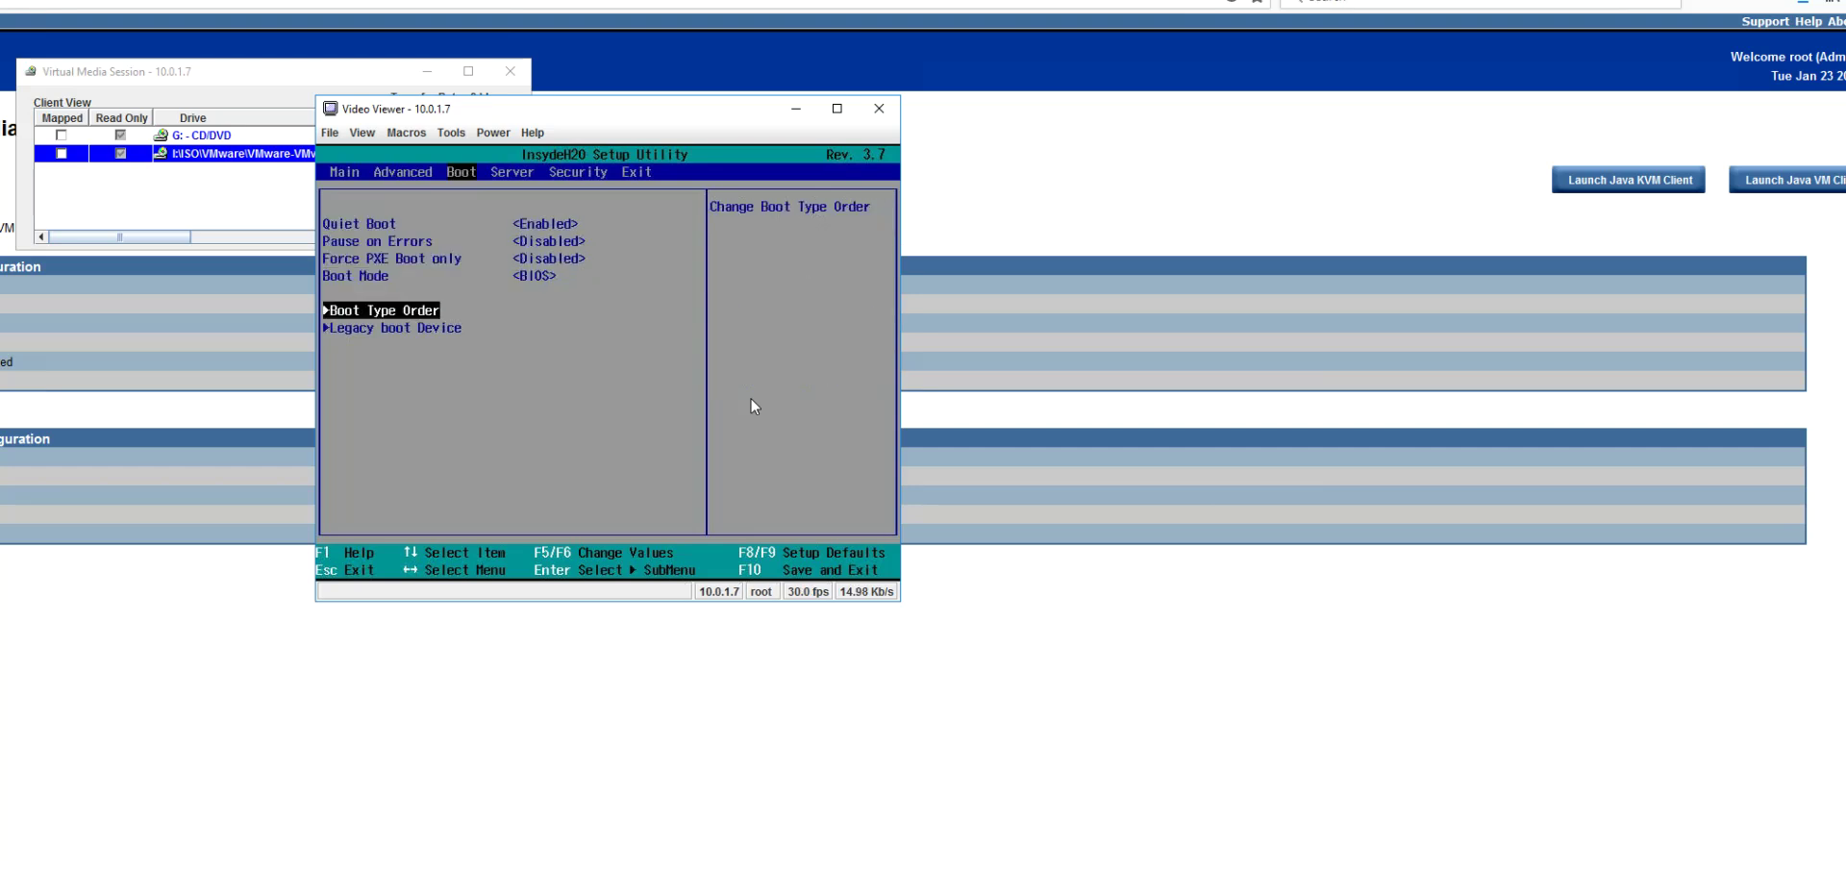
{"action": "key", "text": "Return"}
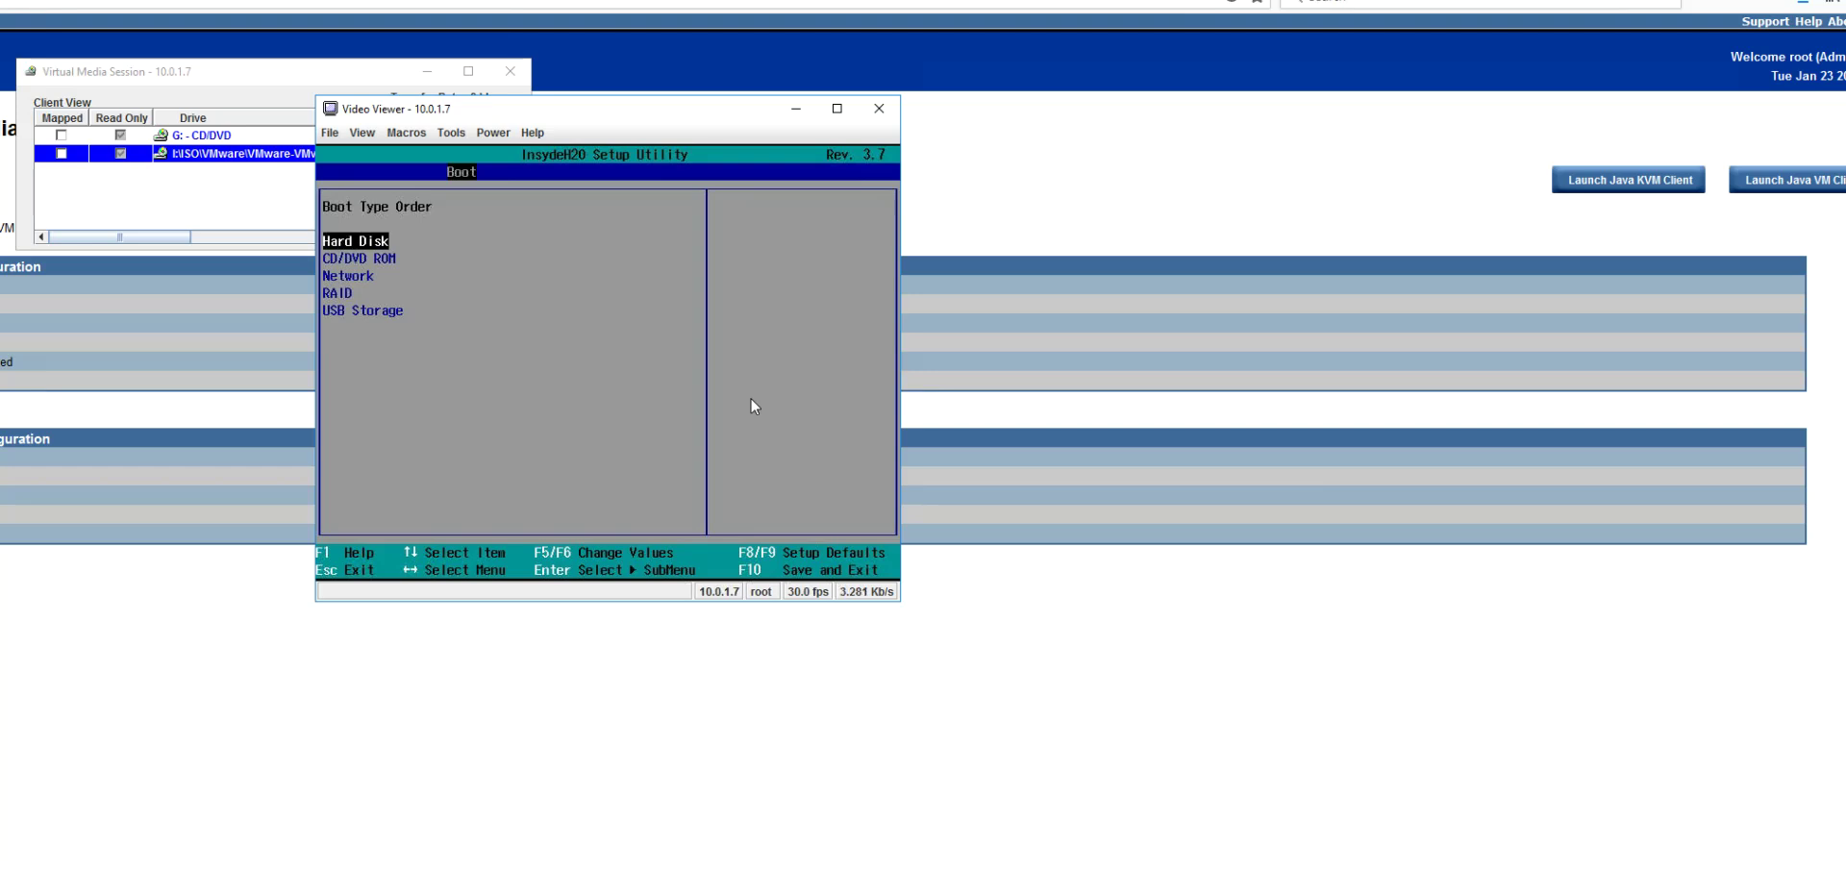
{"action": "key", "text": "F10"}
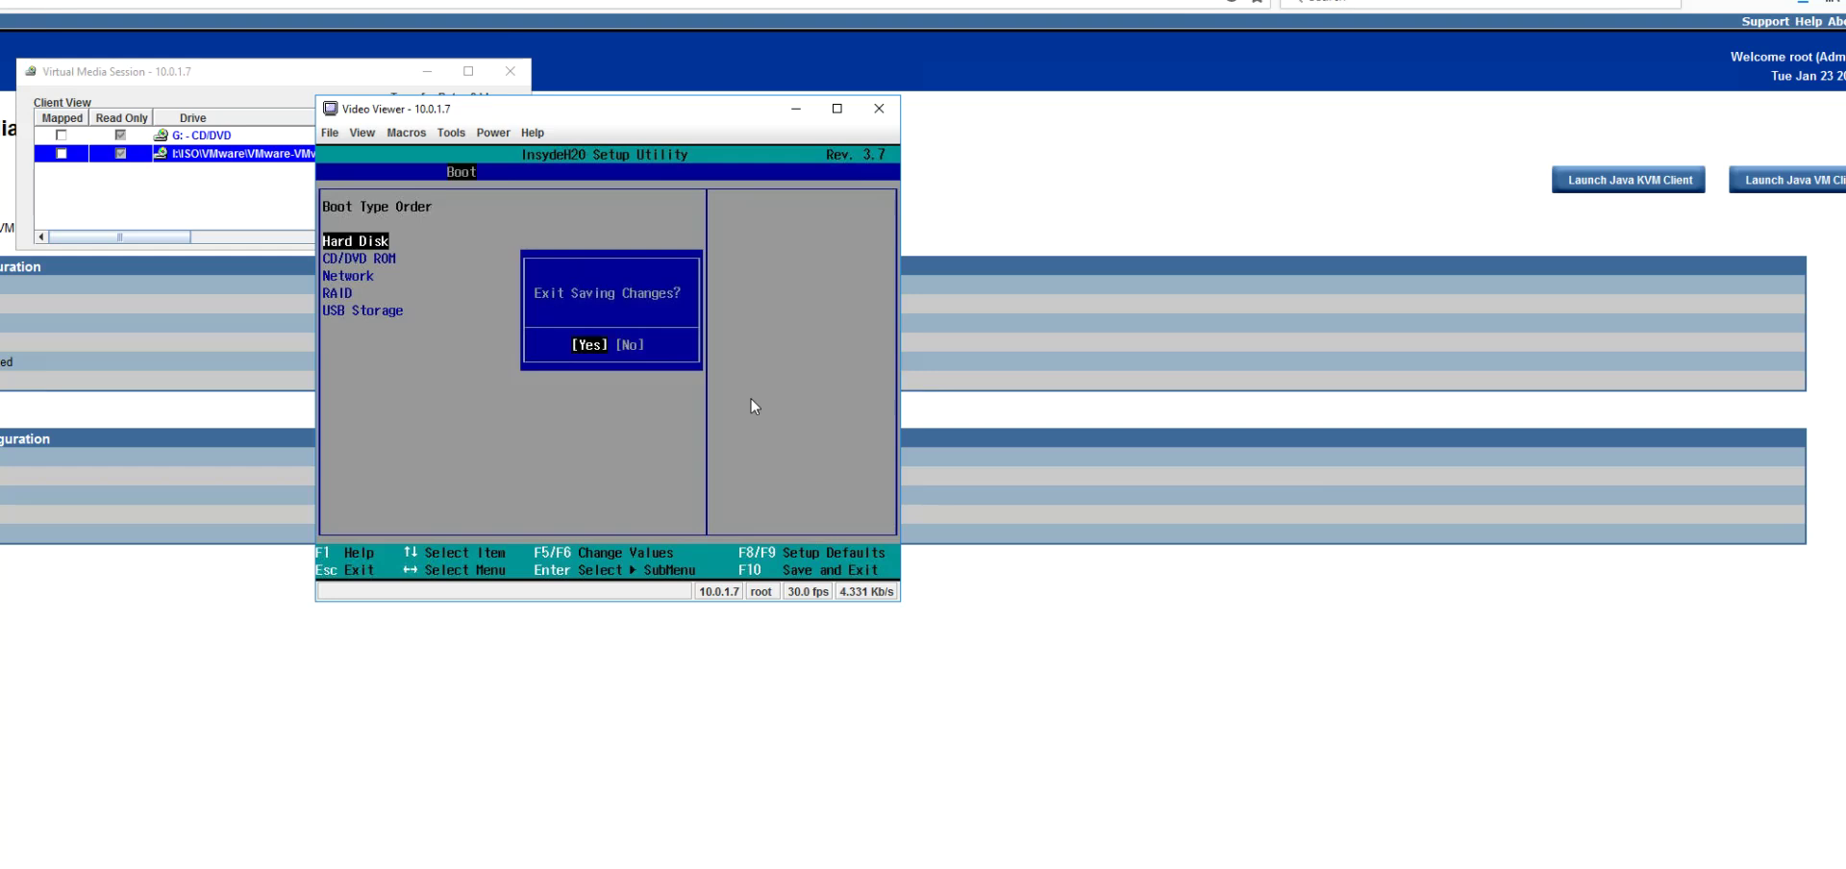
Step: Save the BIOS changes and restart, then bring the ESXi console window forward and maximize it
{"action": "key", "text": "Return"}
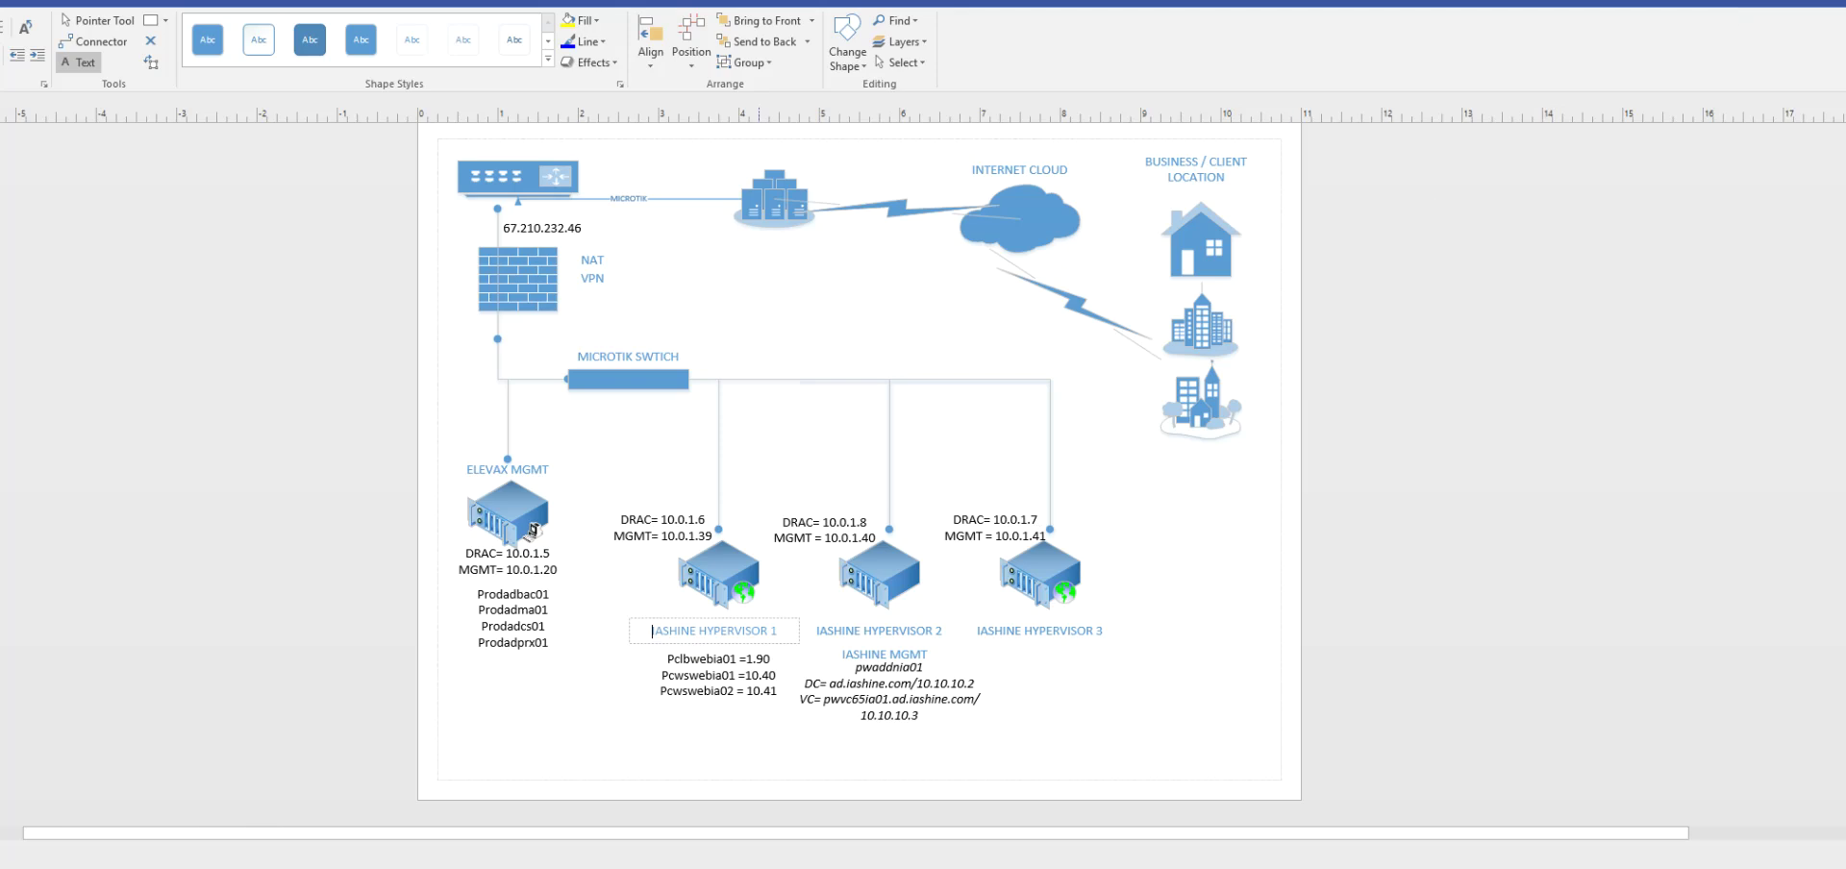
{"action": "left_click", "coordinate": [606, 865]}
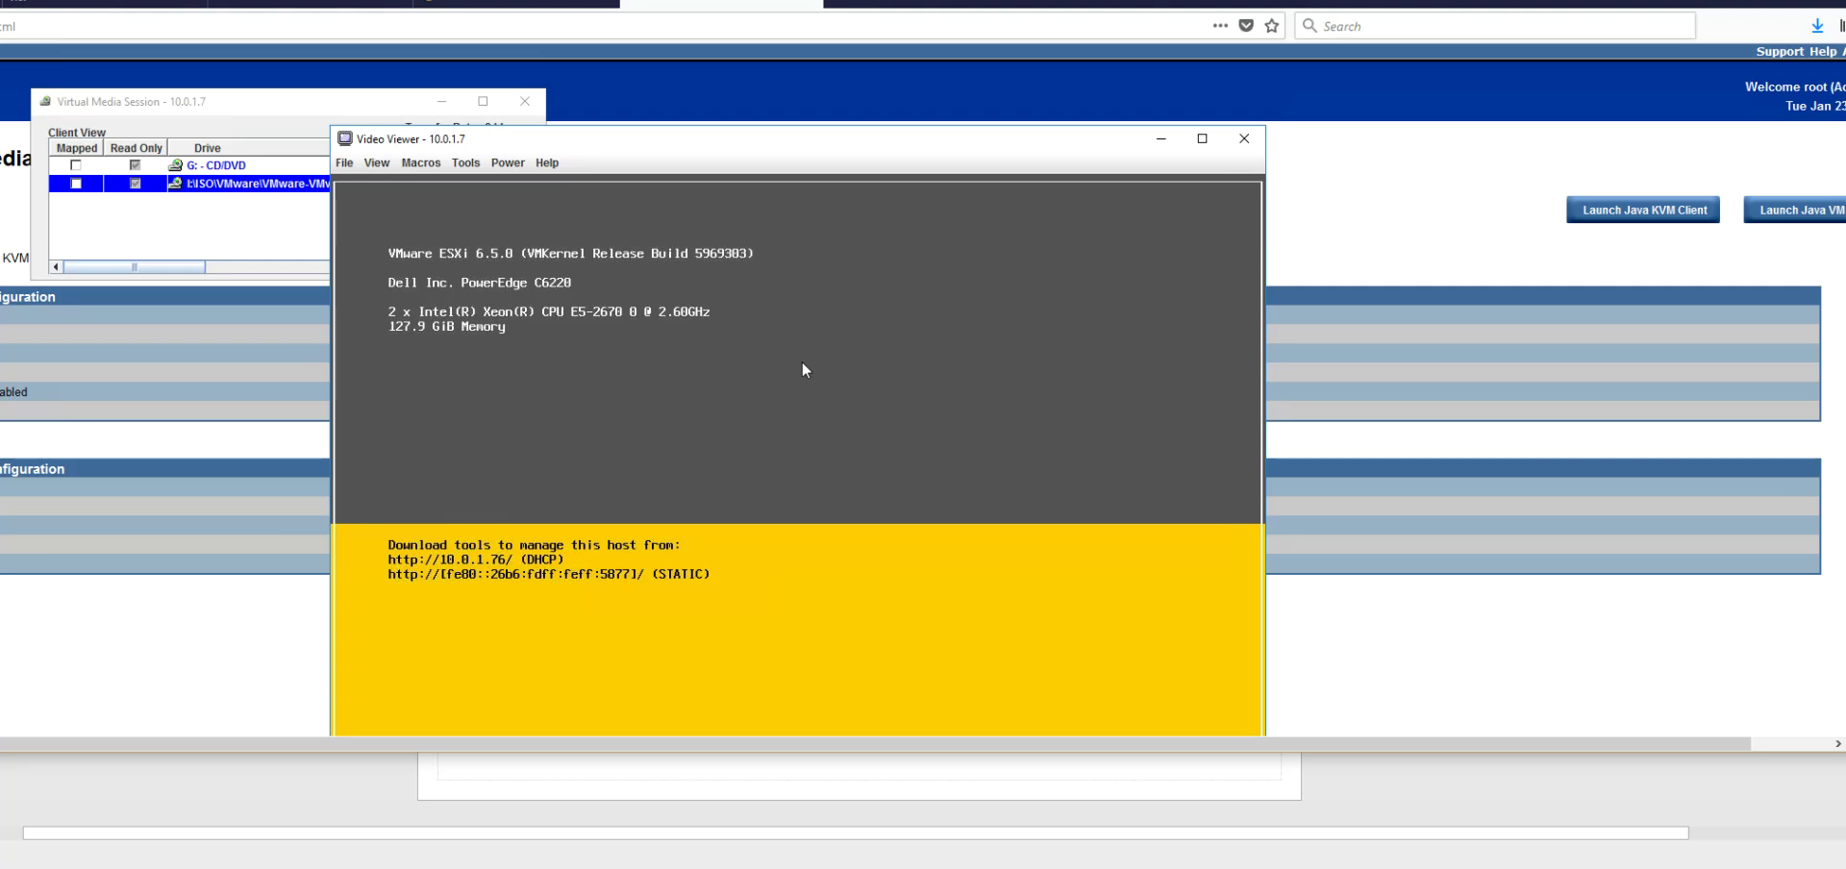
{"action": "double_click", "coordinate": [646, 0]}
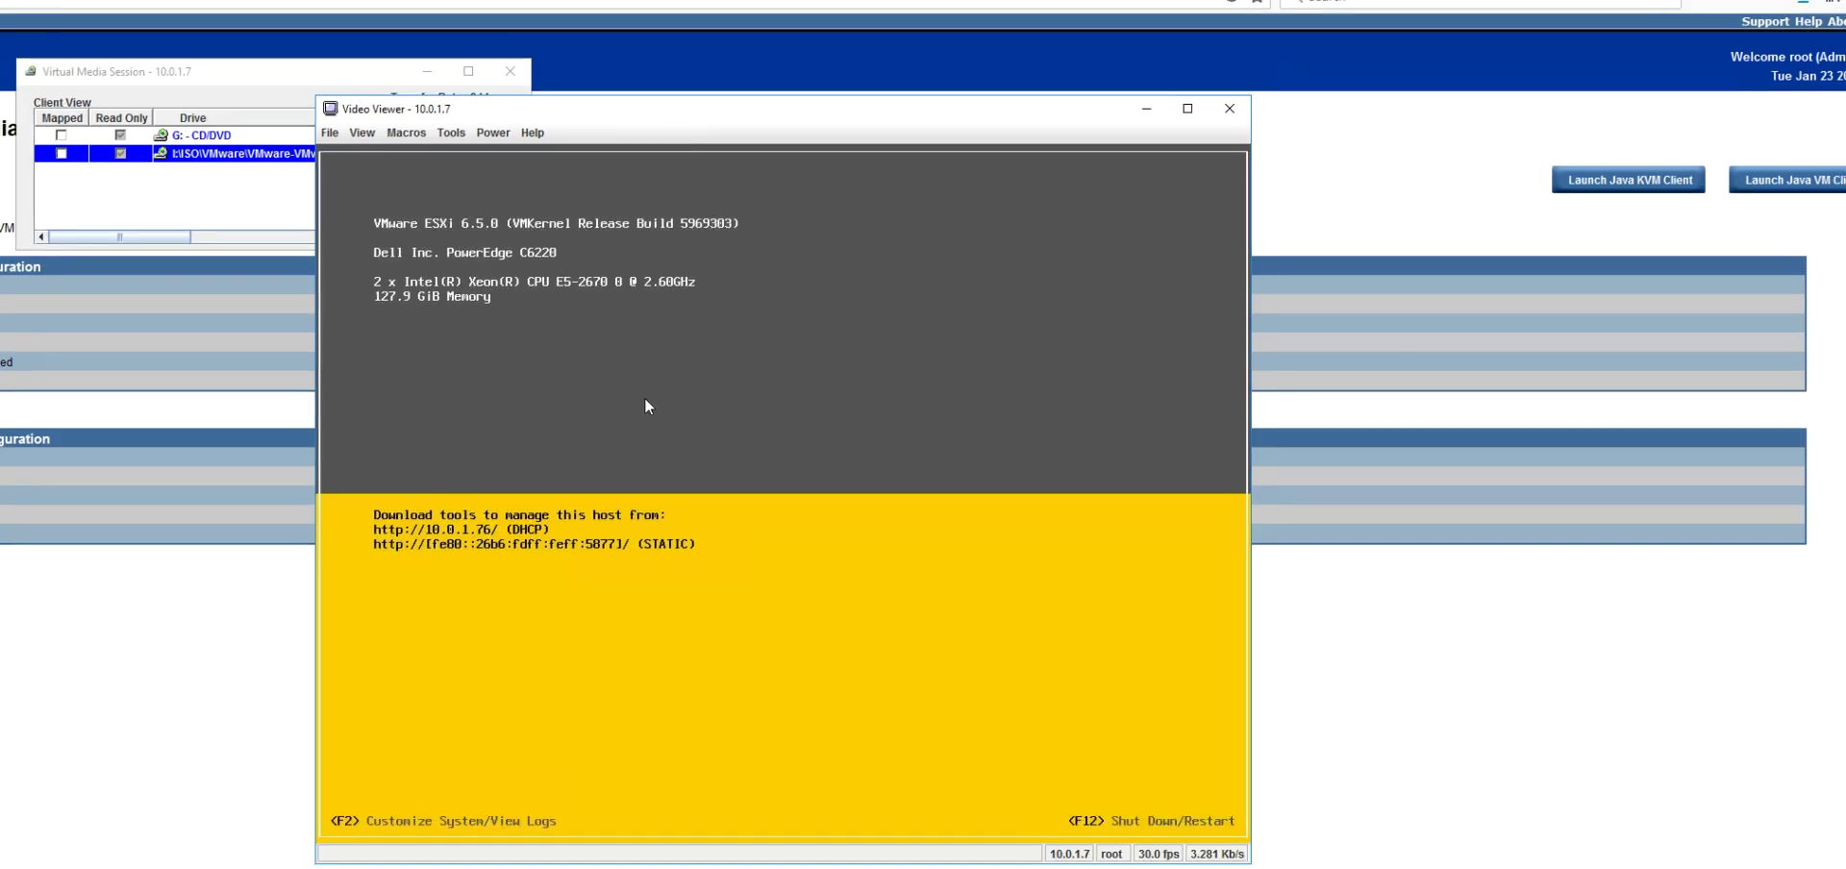
Step: Sign in to ESXi through F2 with the root account password
{"action": "key", "text": "F2"}
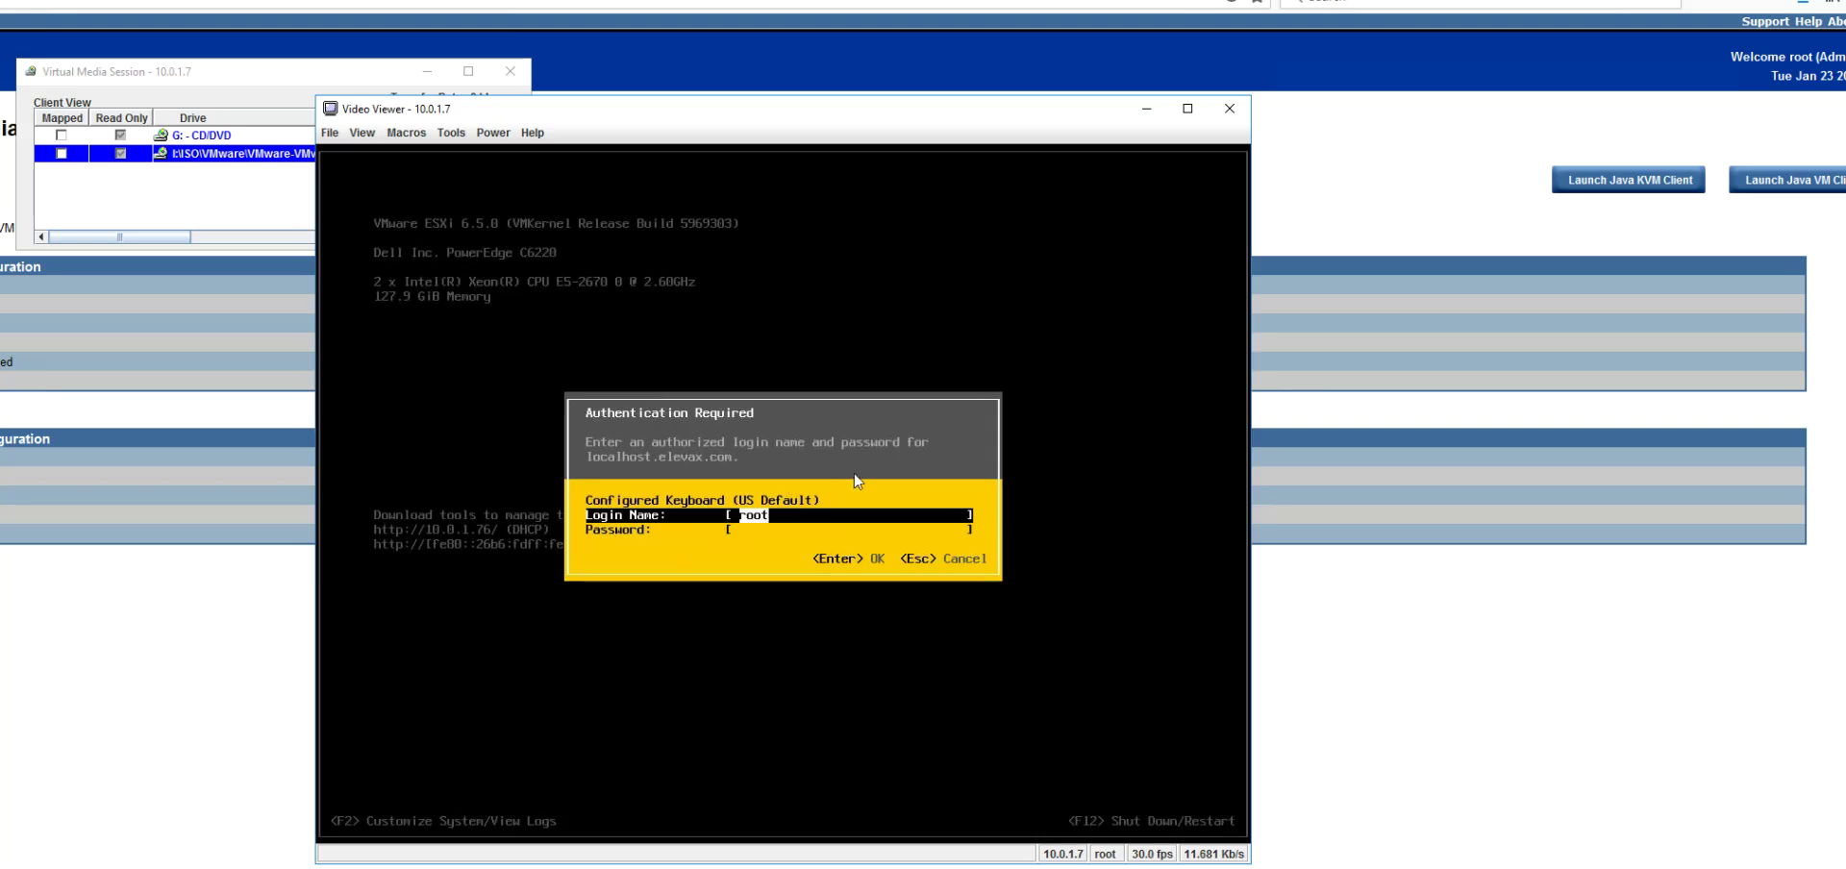
{"action": "key", "text": "Tab"}
{"action": "type", "text": "******"}
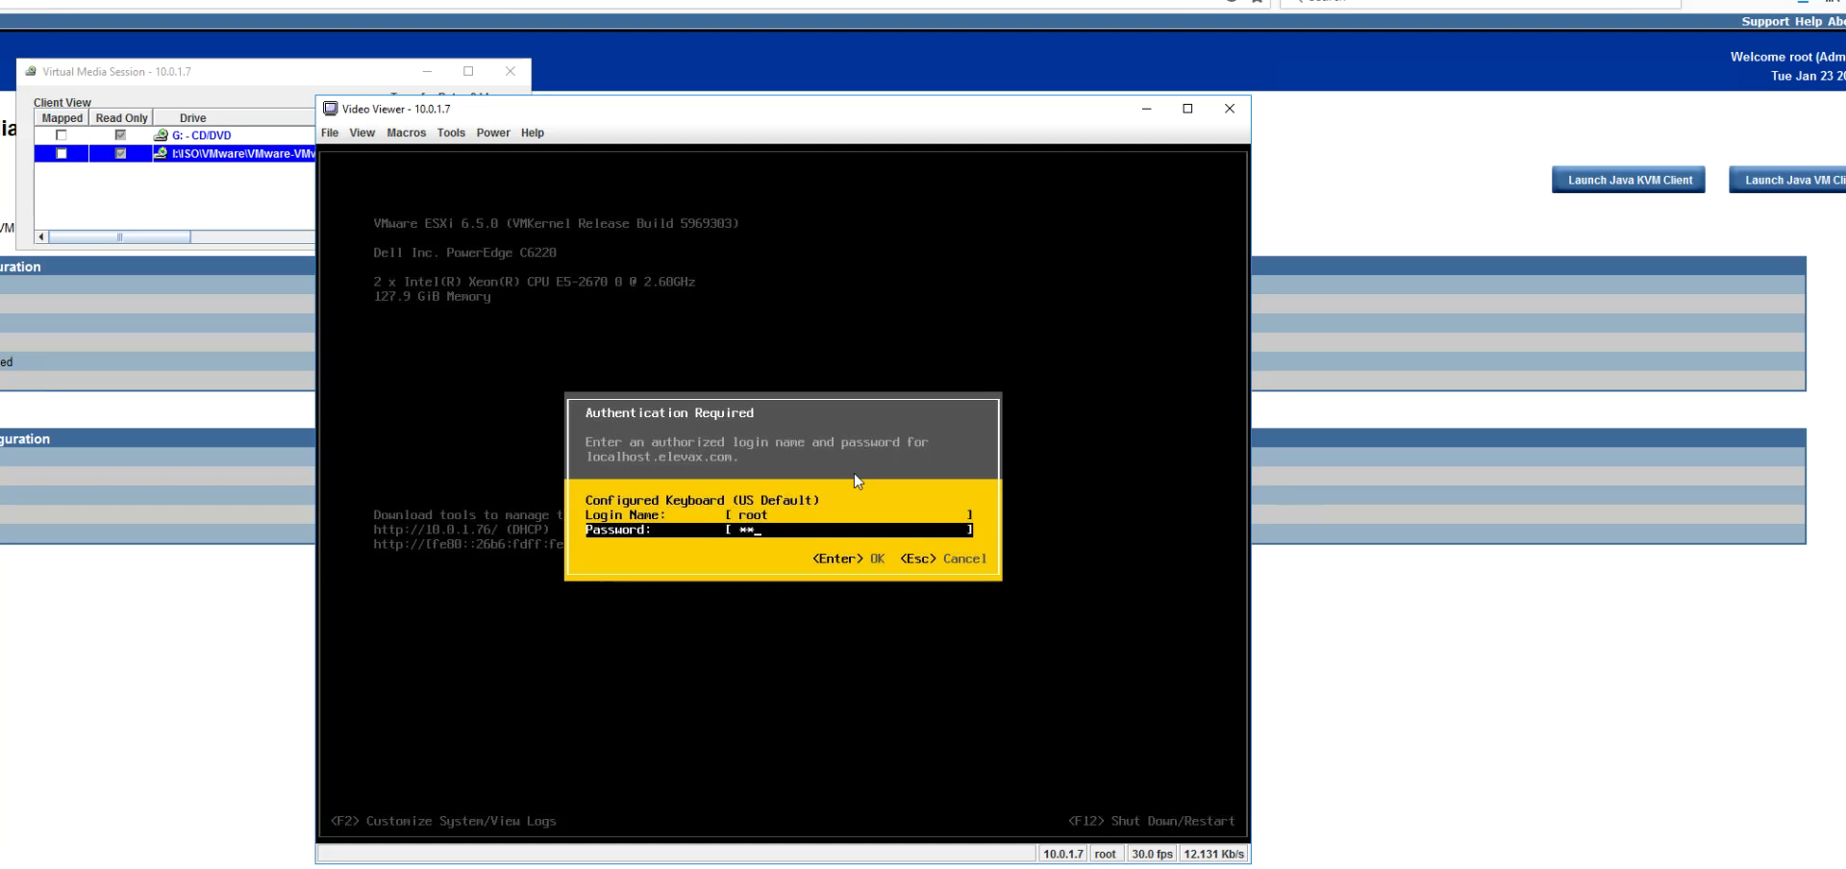
{"action": "type", "text": "****"}
{"action": "key", "text": "Return"}
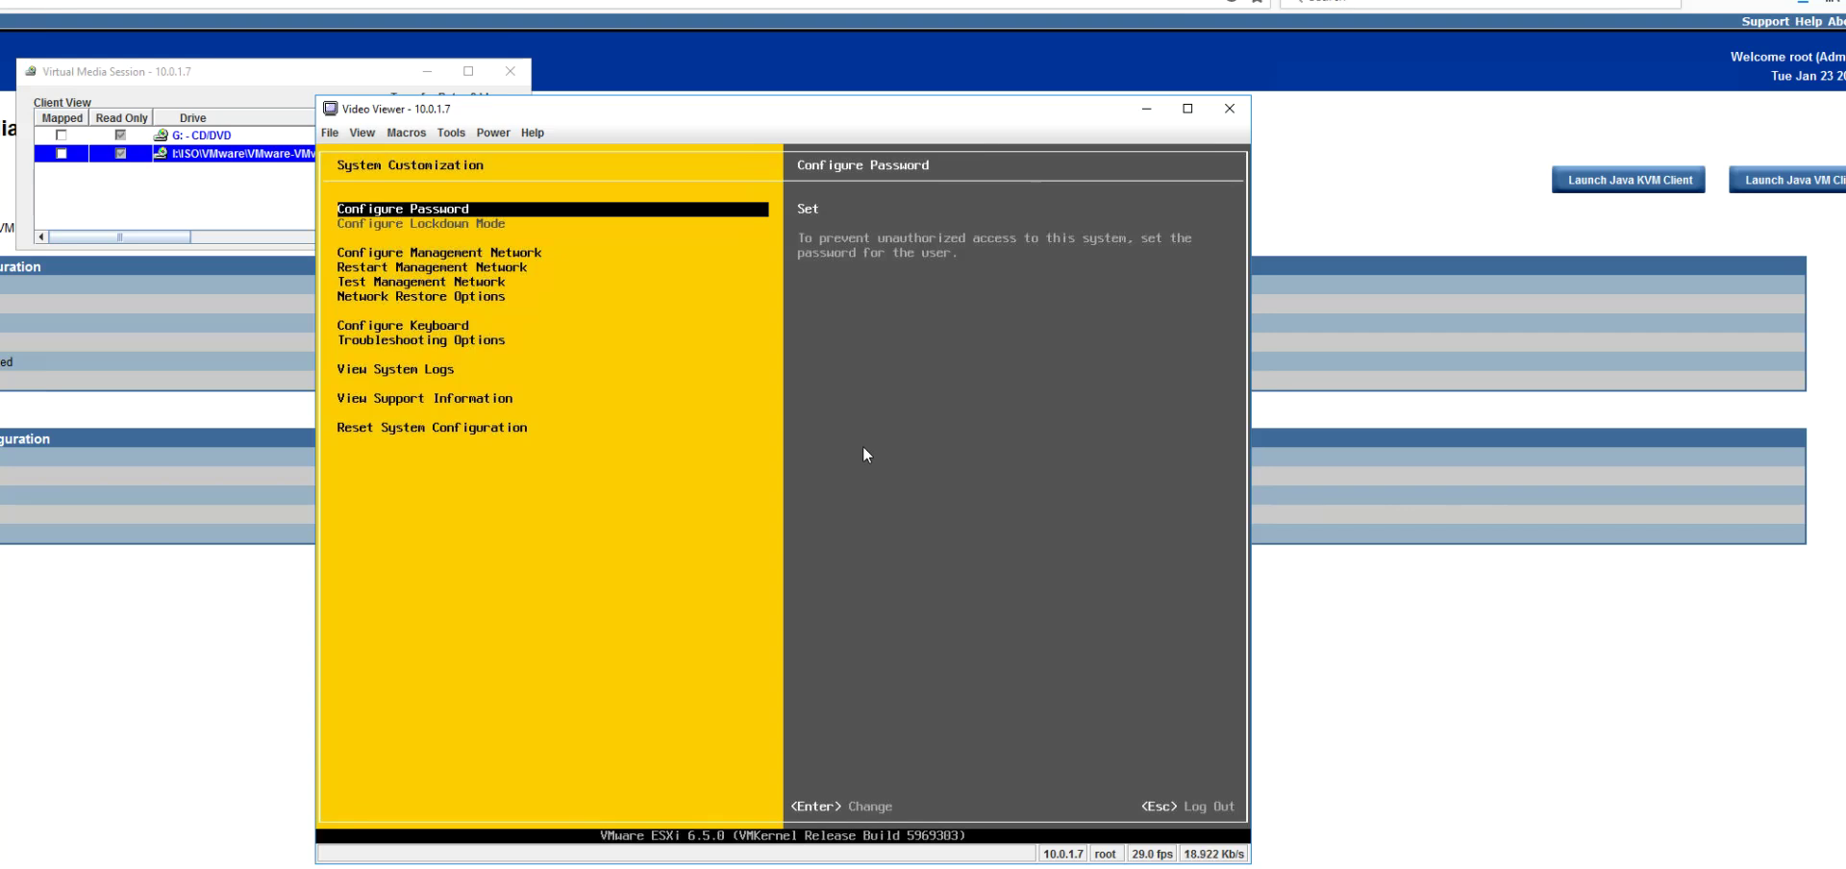
Step: Browse the System Customization menu and enter Configure Management Network, showing adapter vmnic0
{"action": "key", "text": "Down"}
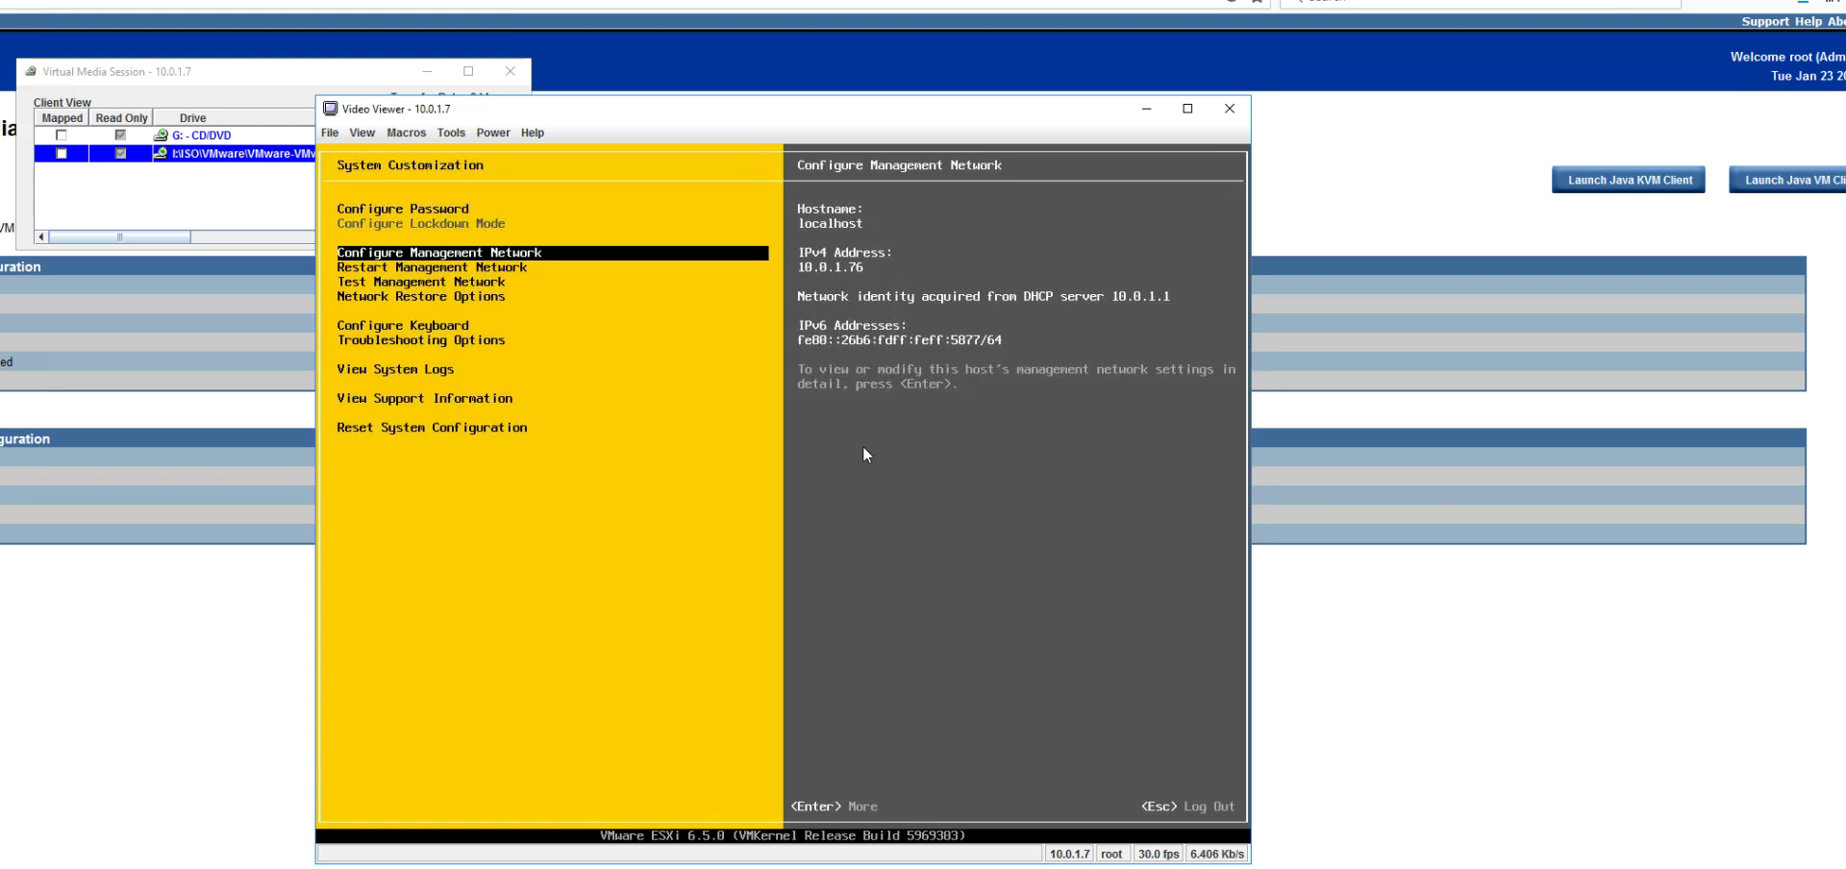
{"action": "key", "text": "Down"}
{"action": "key", "text": "Up"}
{"action": "key", "text": "Up"}
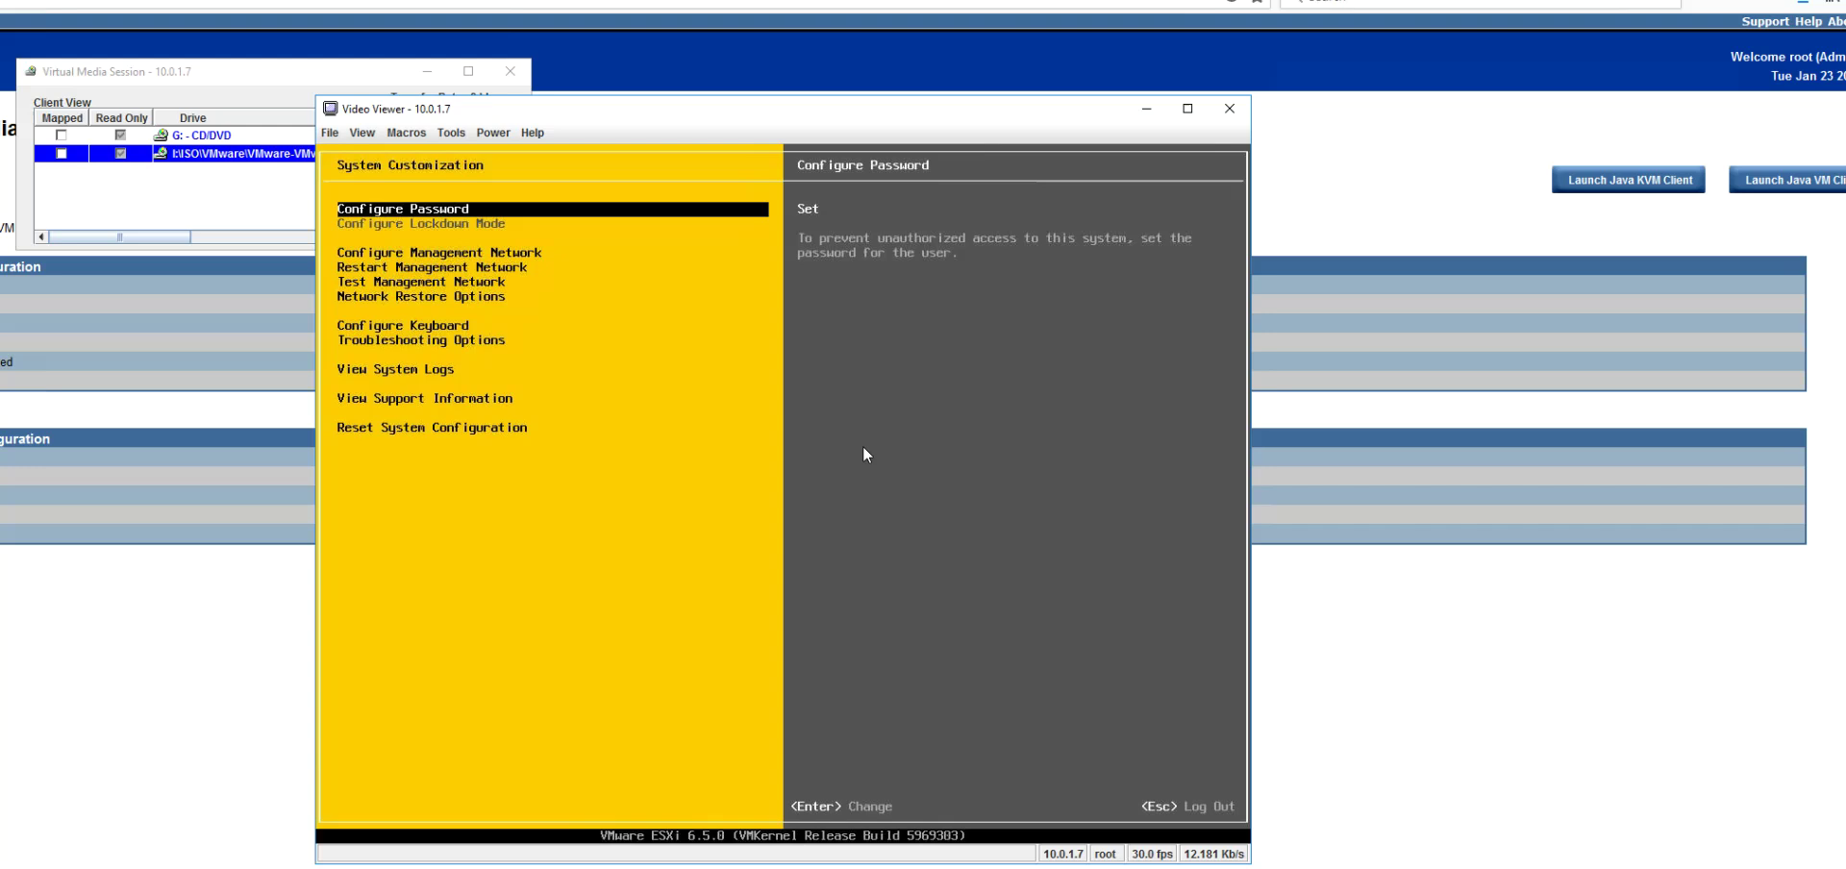
{"action": "key", "text": "Down"}
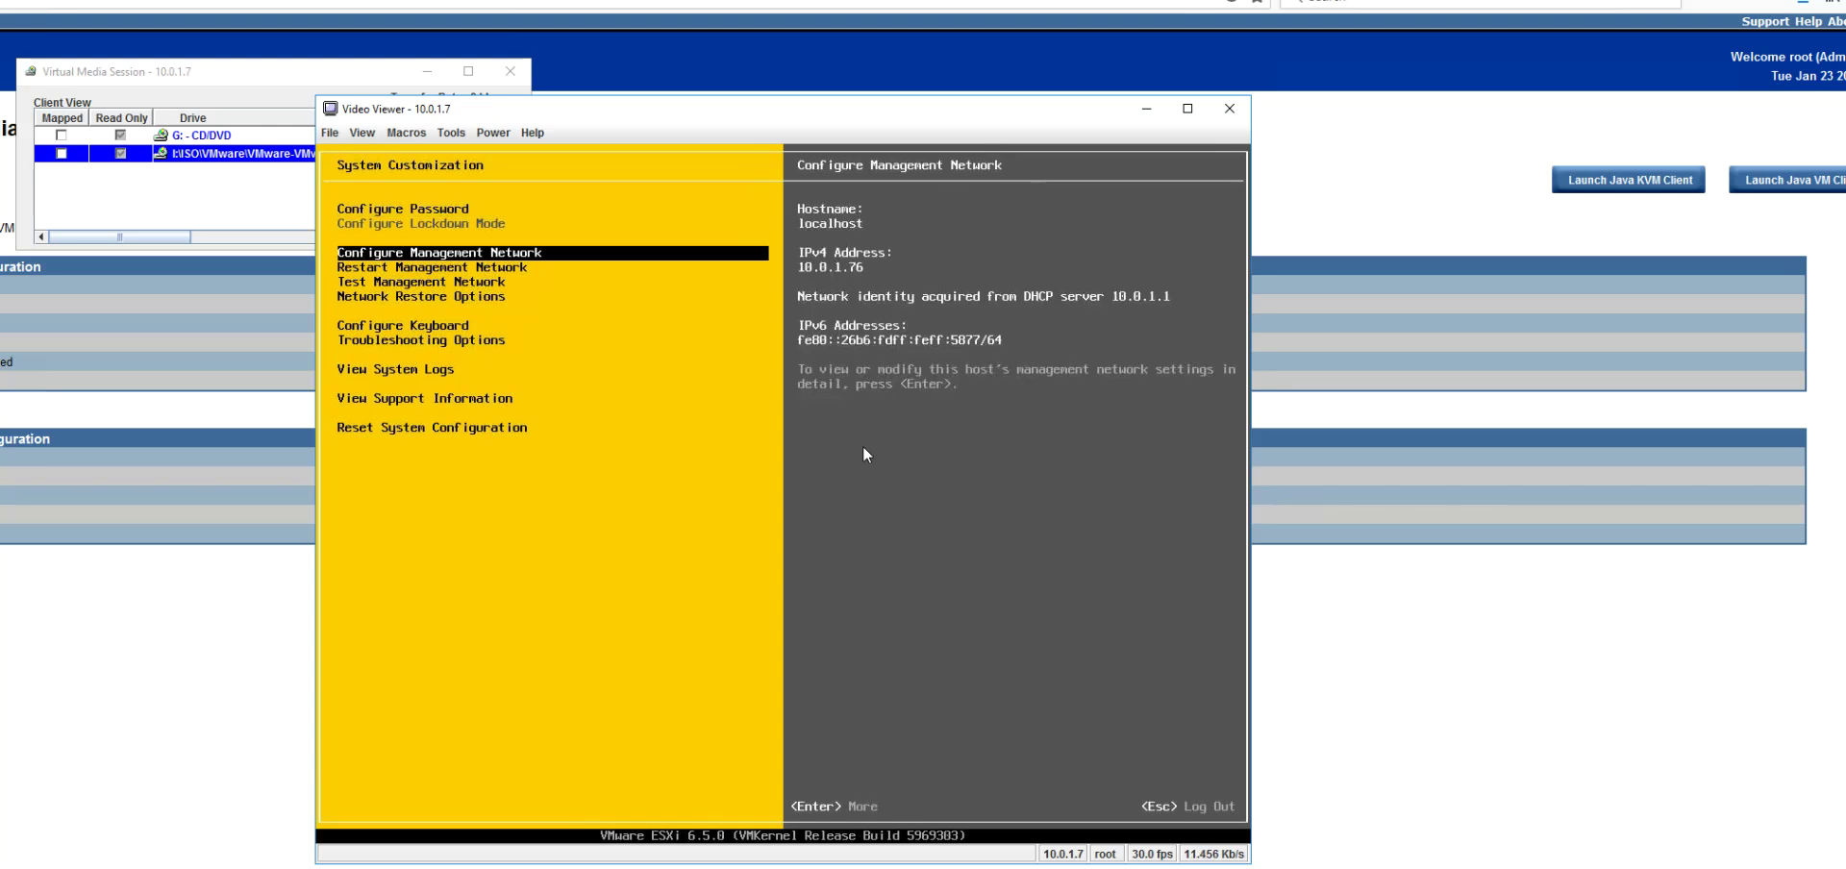
{"action": "key", "text": "Up"}
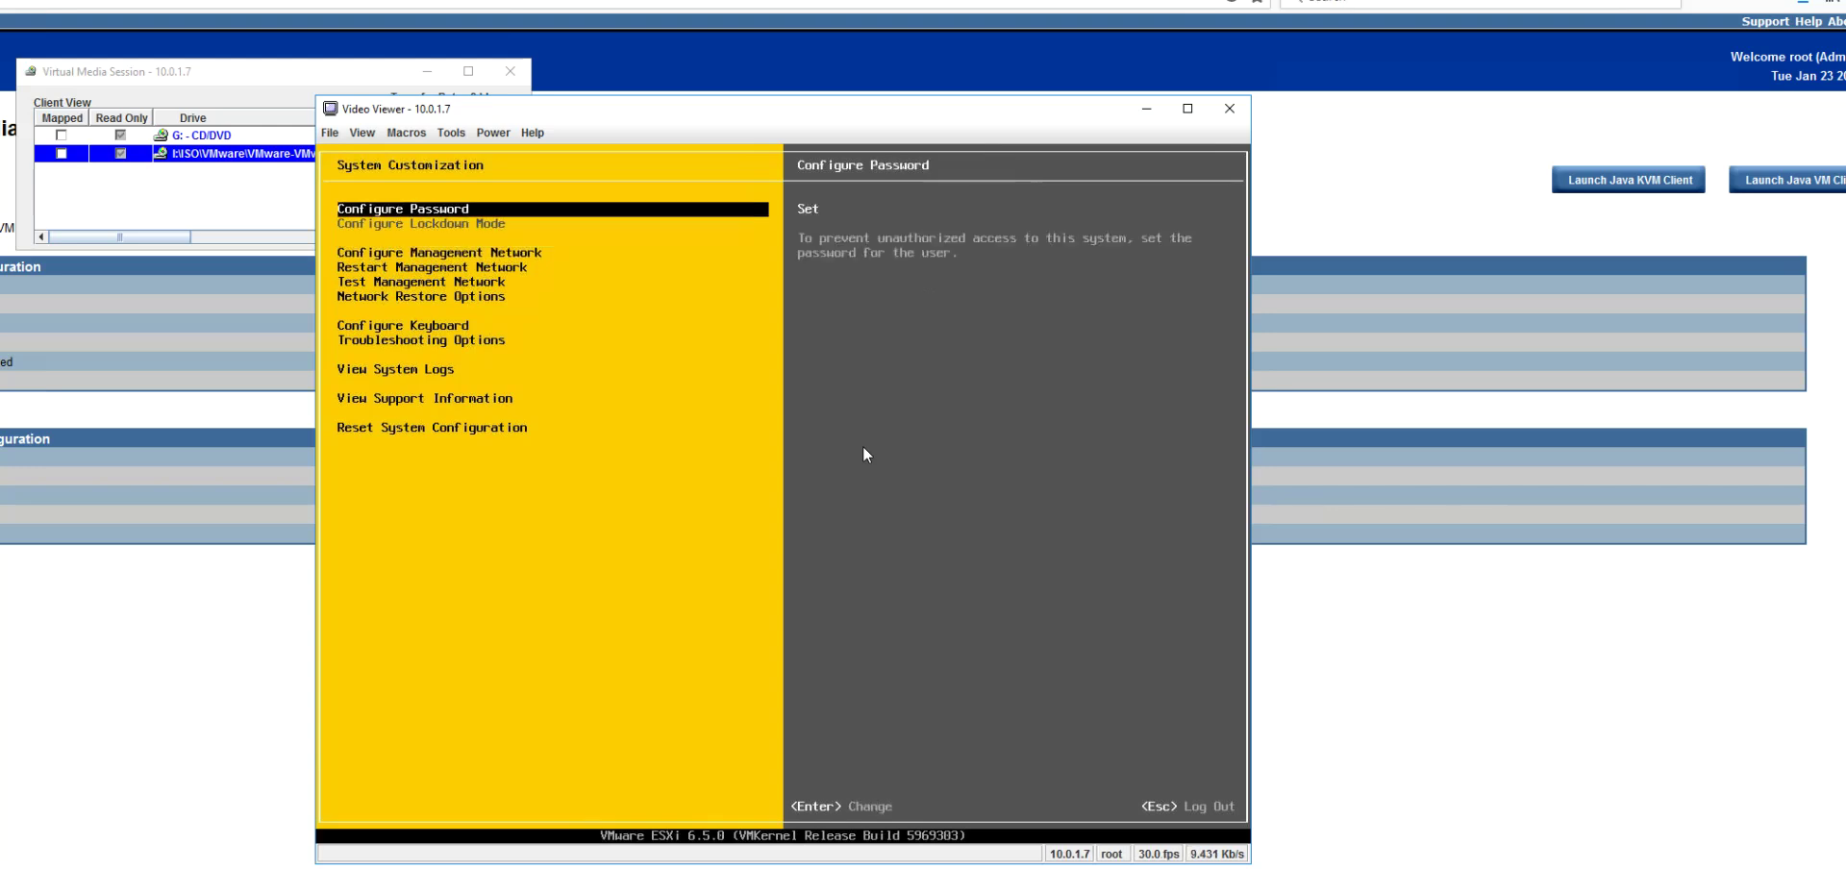
{"action": "key", "text": "Down"}
{"action": "key", "text": "Up"}
{"action": "key", "text": "Down"}
{"action": "key", "text": "Down"}
{"action": "key", "text": "Up"}
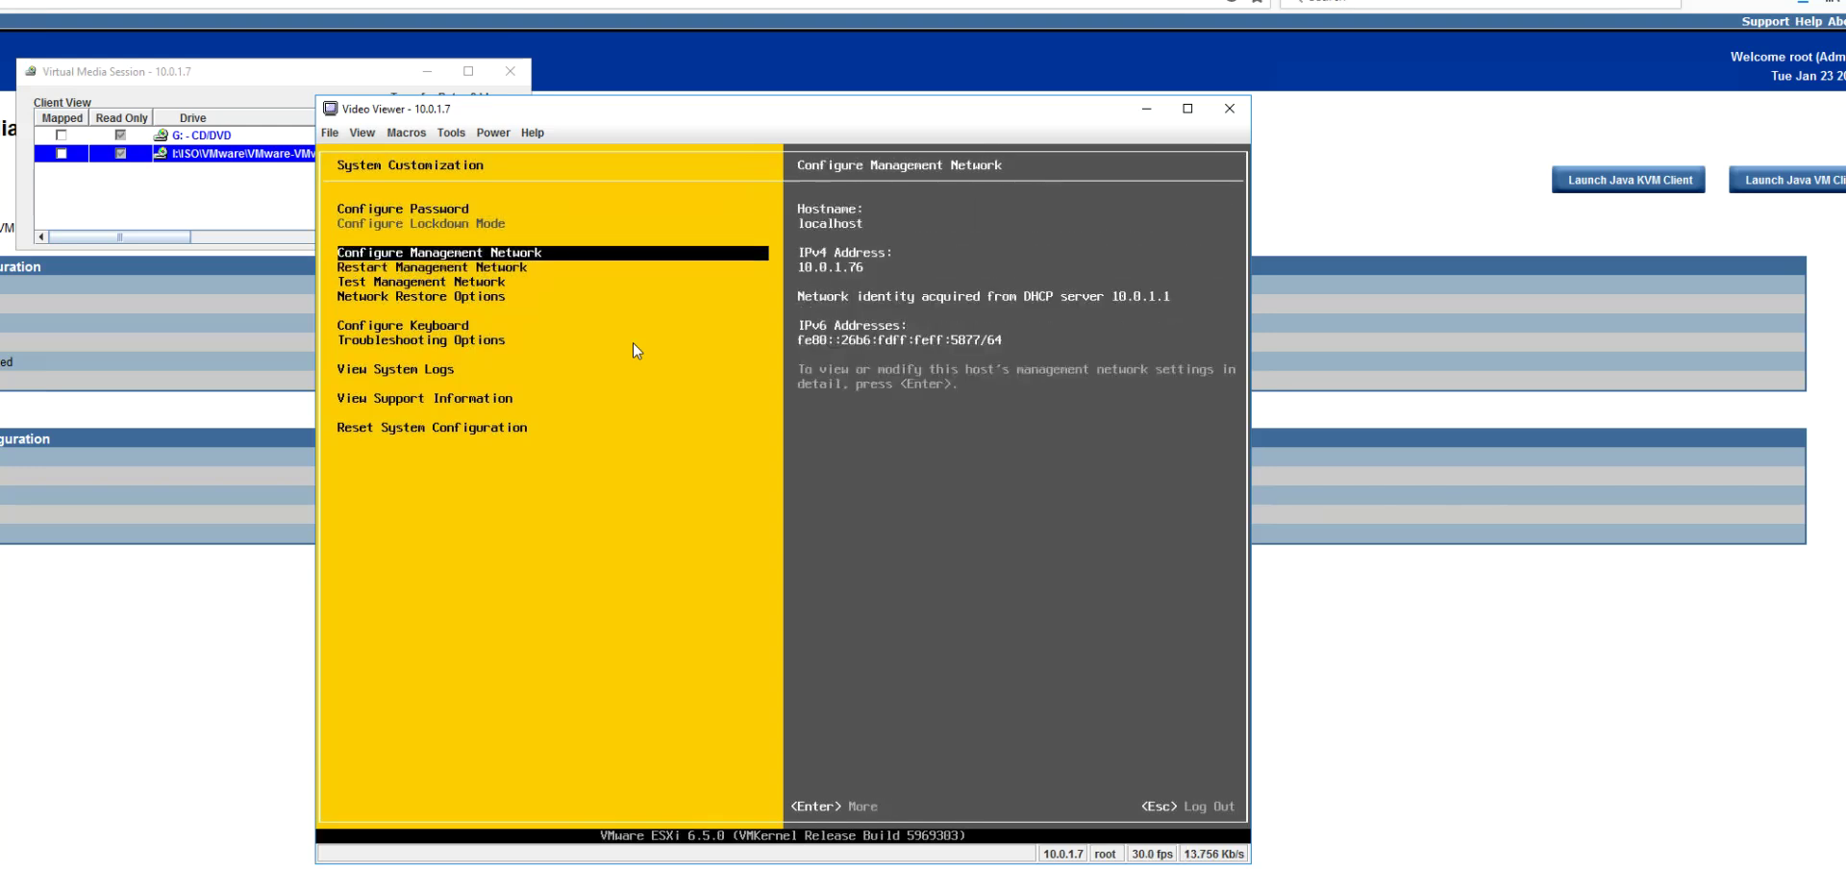
{"action": "key", "text": "Return"}
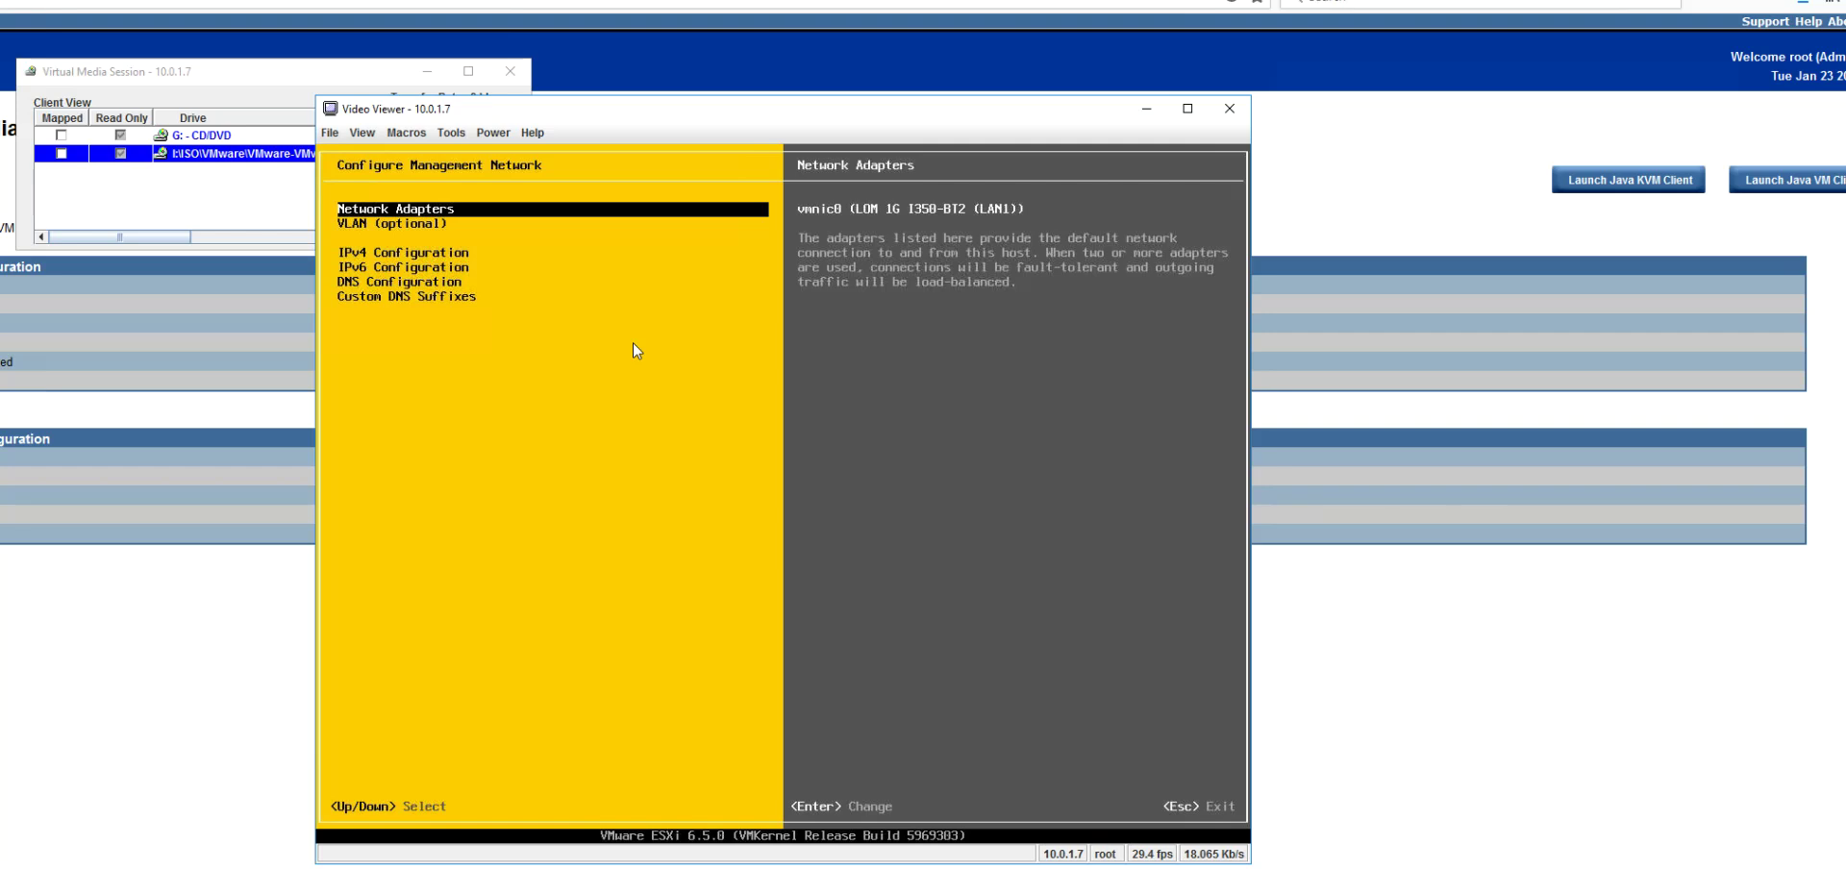
Step: Switch the IPv4 Configuration to a static IPv4 address and network configuration
{"action": "key", "text": "Down"}
{"action": "key", "text": "Down"}
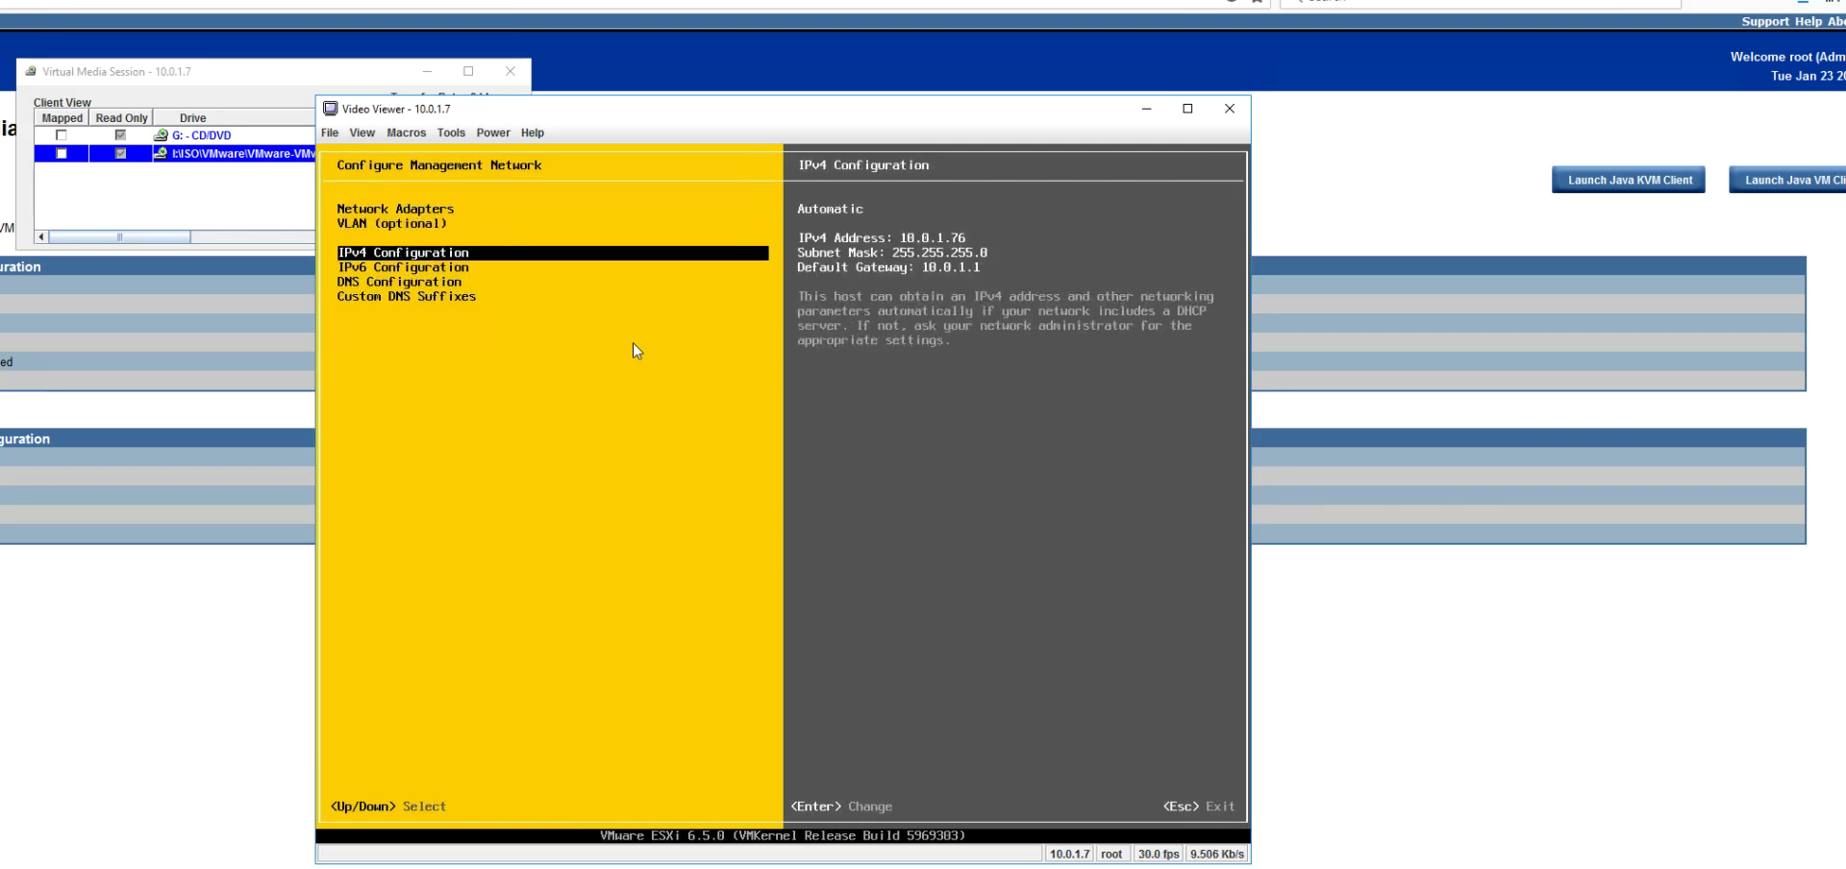
{"action": "key", "text": "Return"}
{"action": "key", "text": "Down"}
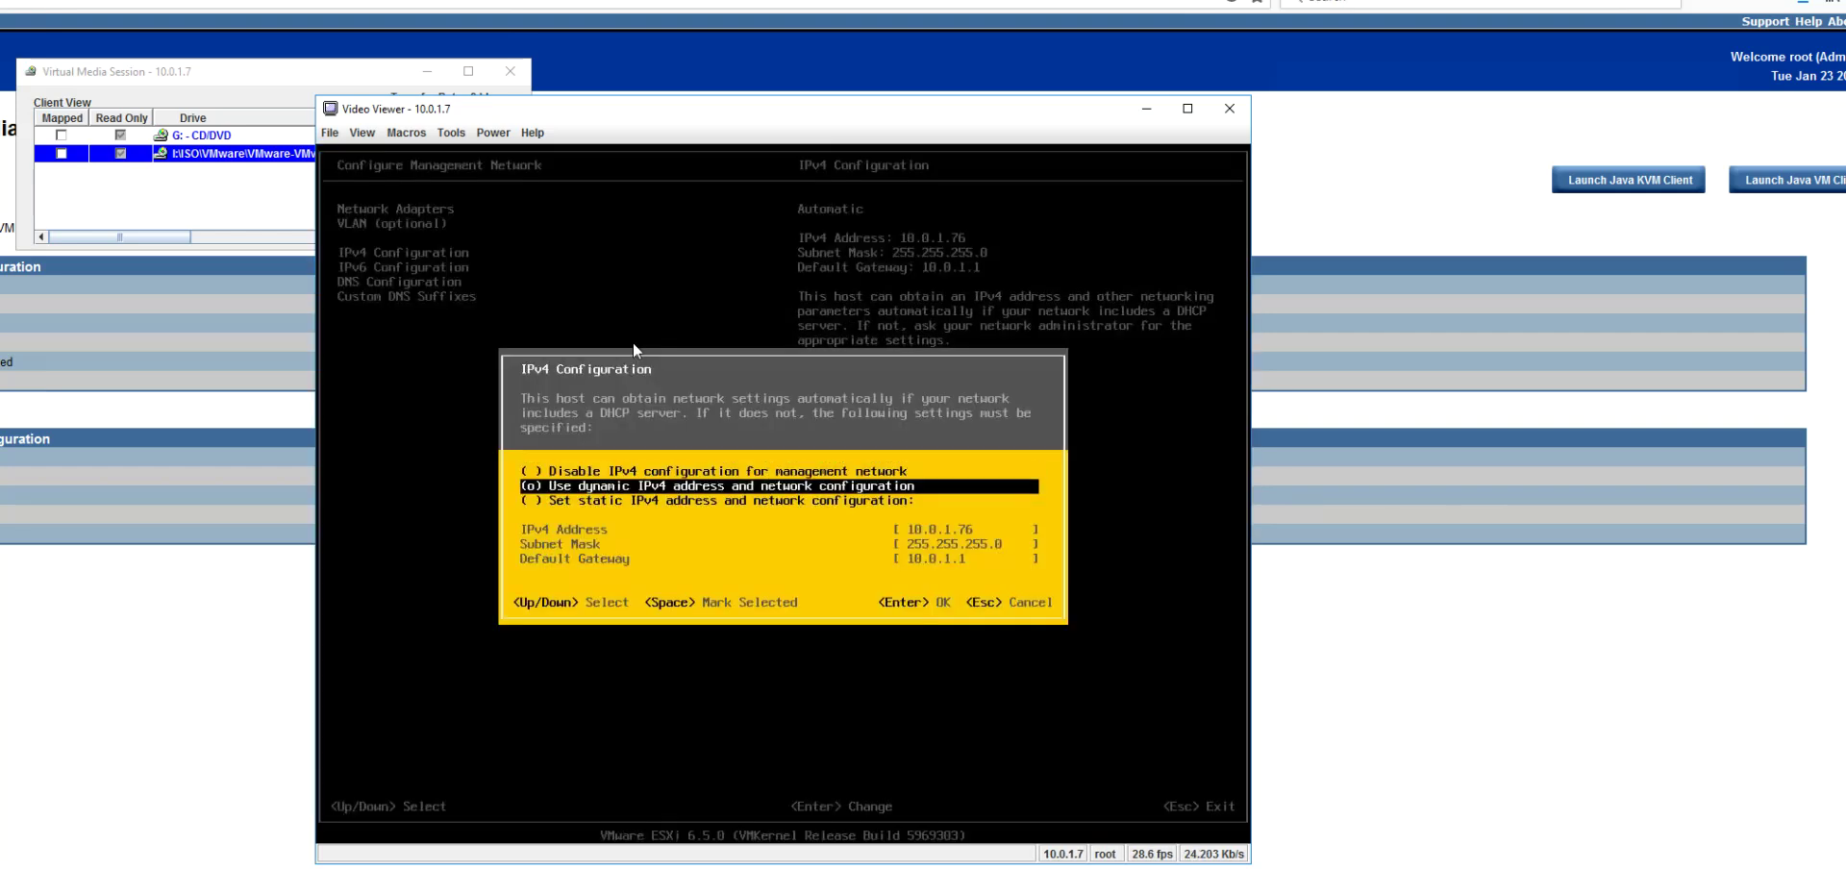
{"action": "key", "text": "Down"}
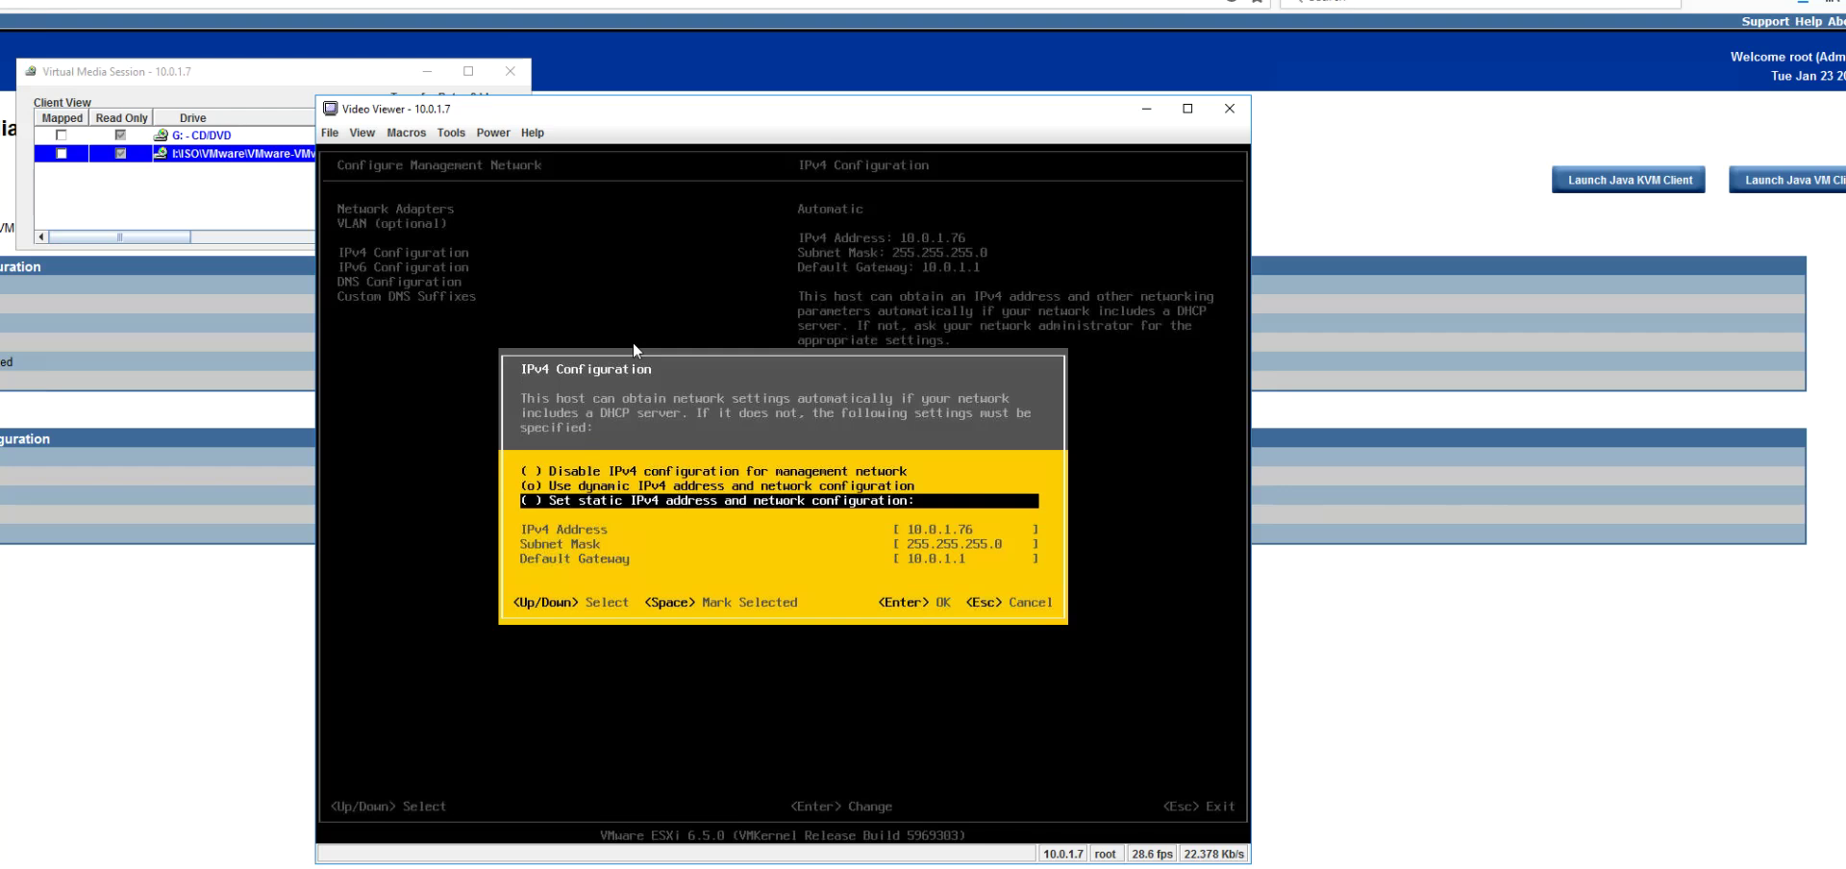
{"action": "key", "text": "space"}
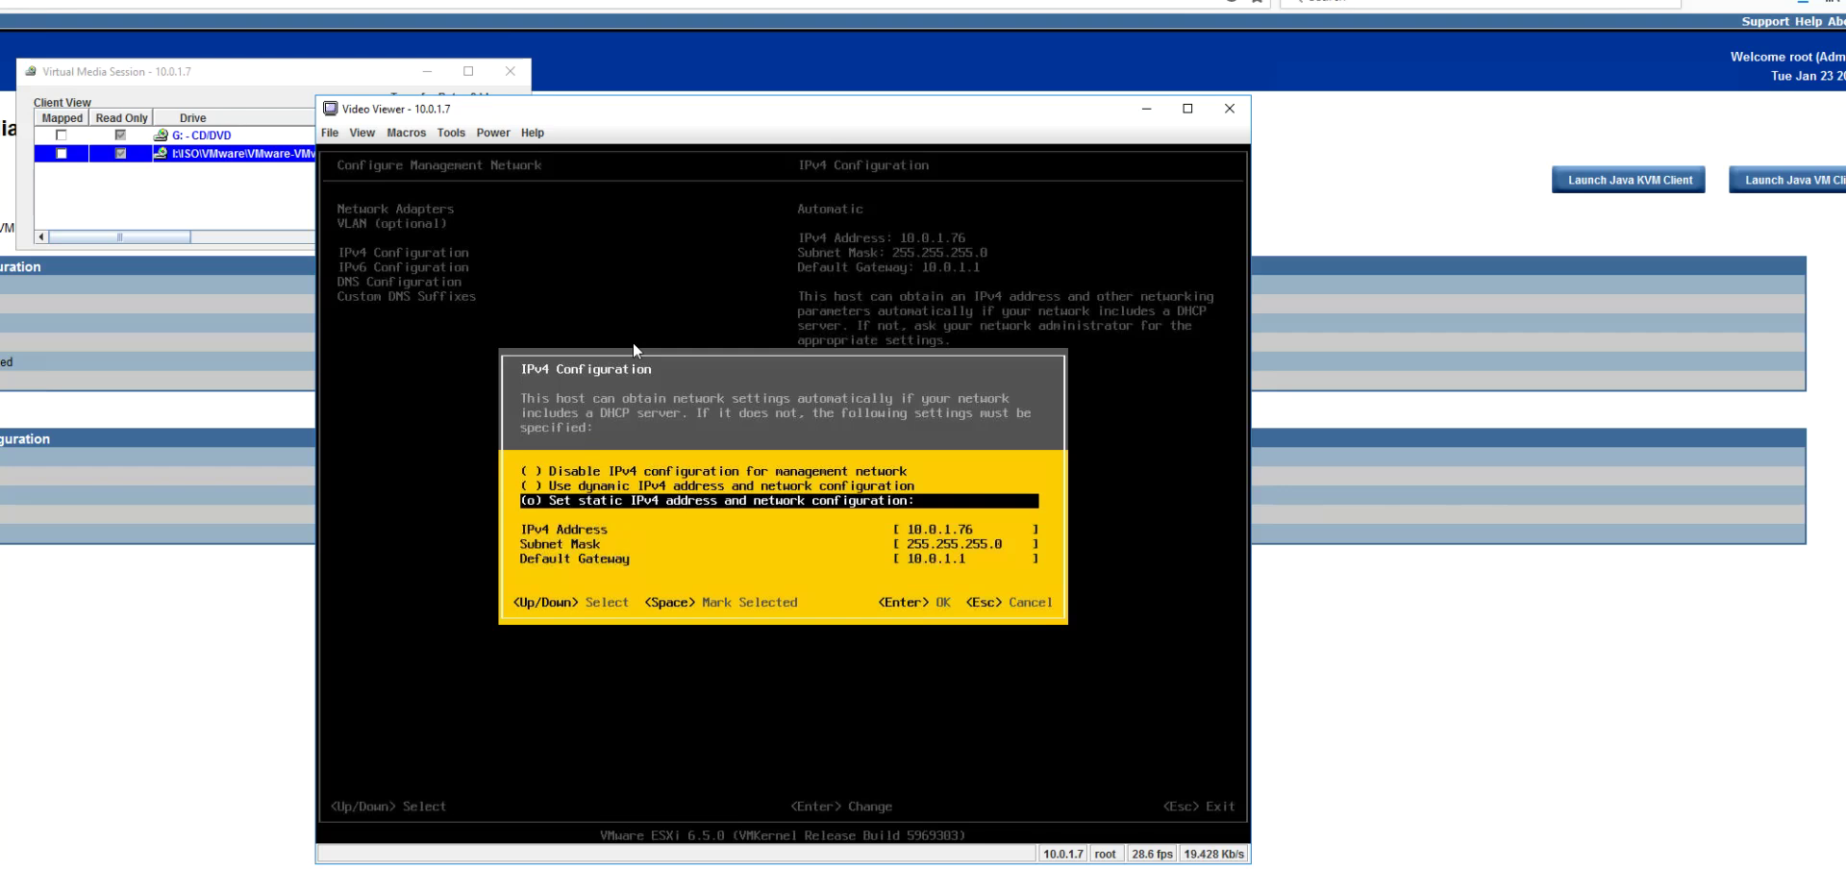
Step: Change the IPv4 address to 10.0.1.41 with mask 255.255.255.0 and gateway 10.0.1.1
{"action": "key", "text": "Down"}
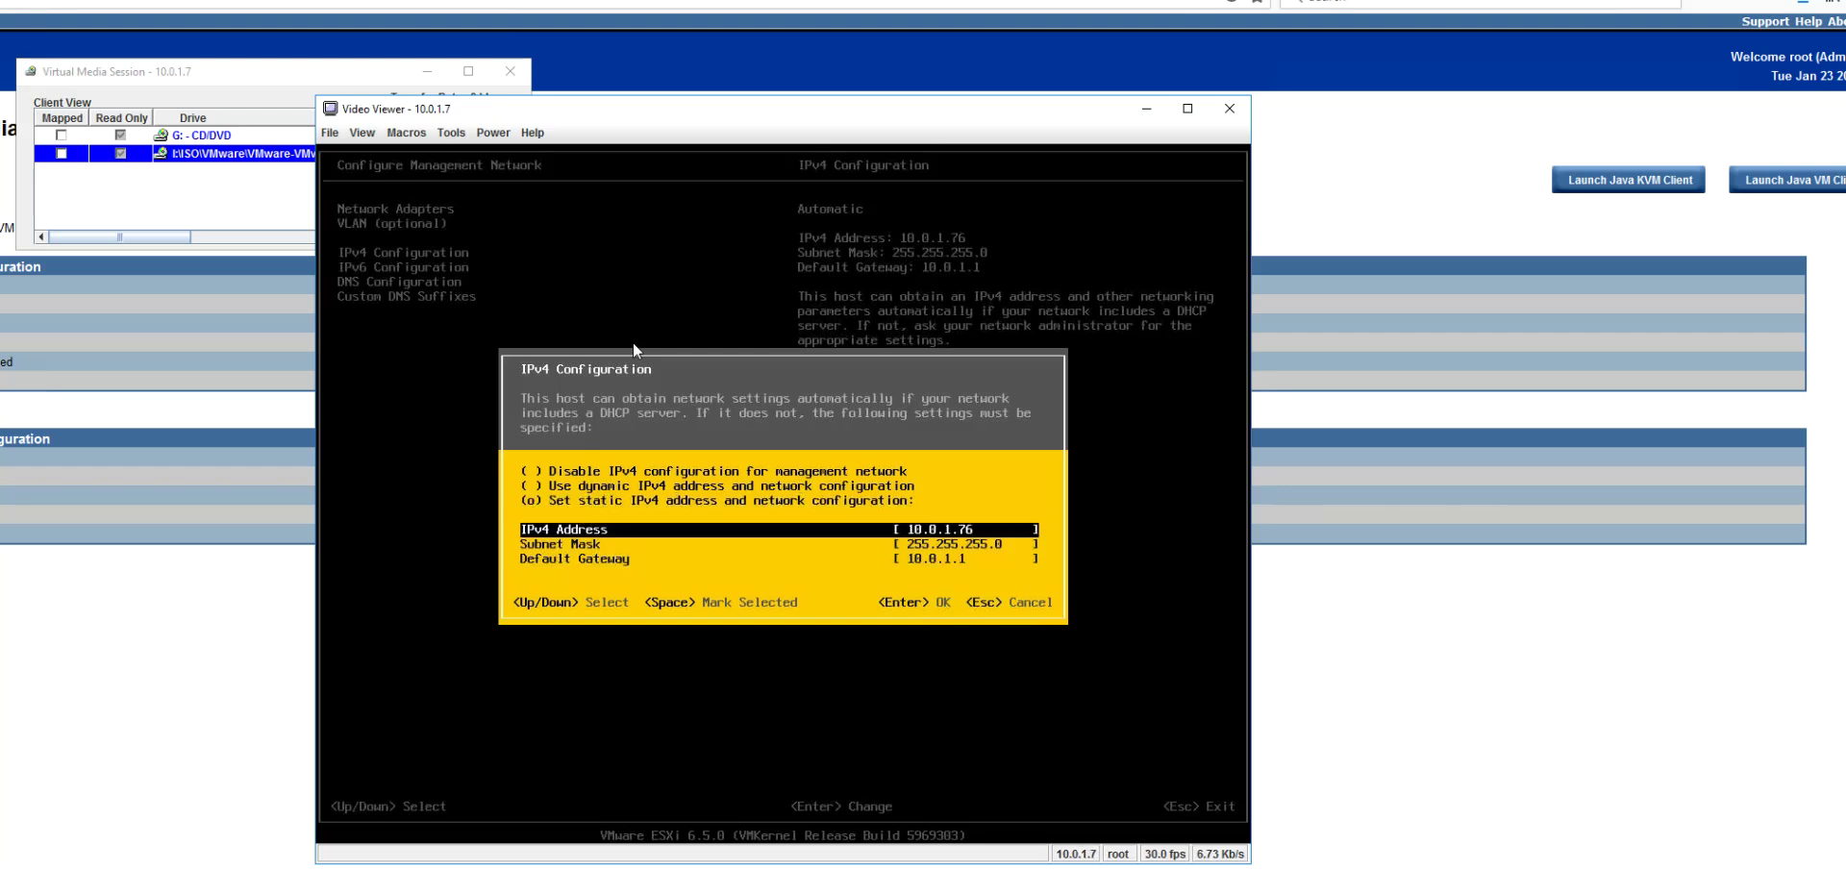
{"action": "key", "text": "Down"}
{"action": "key", "text": "Up"}
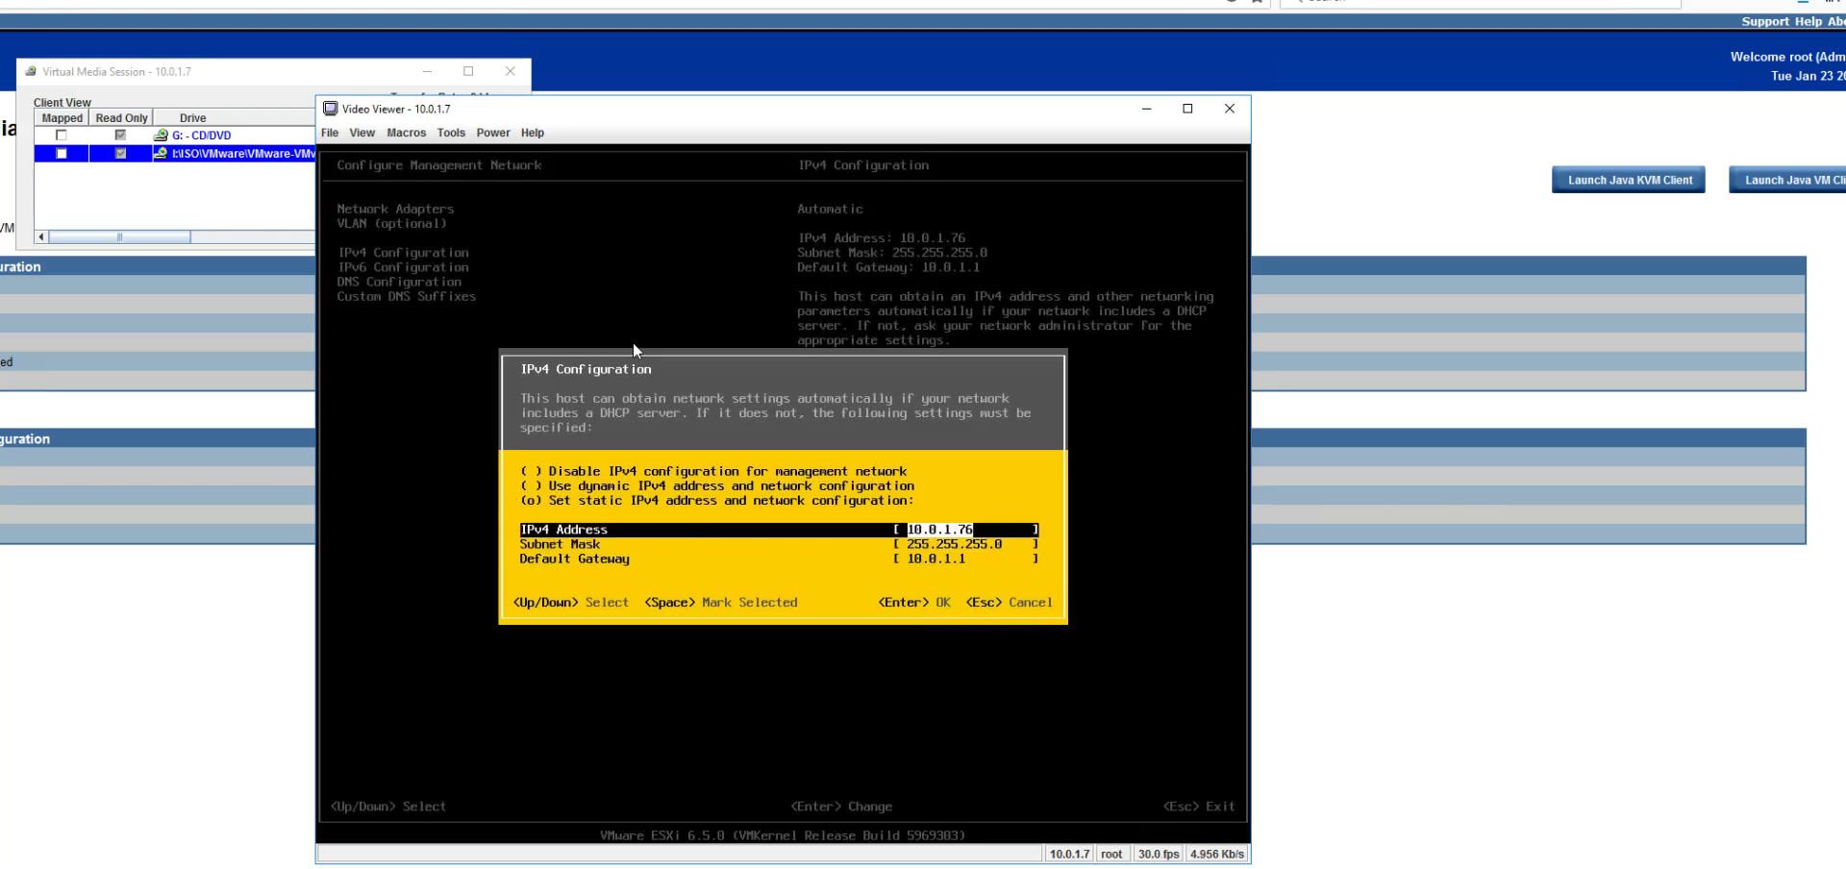
{"action": "key", "text": "Right"}
{"action": "key", "text": "BackSpace"}
{"action": "key", "text": "BackSpace"}
{"action": "key", "text": "Num_Lock"}
{"action": "type", "text": "41"}
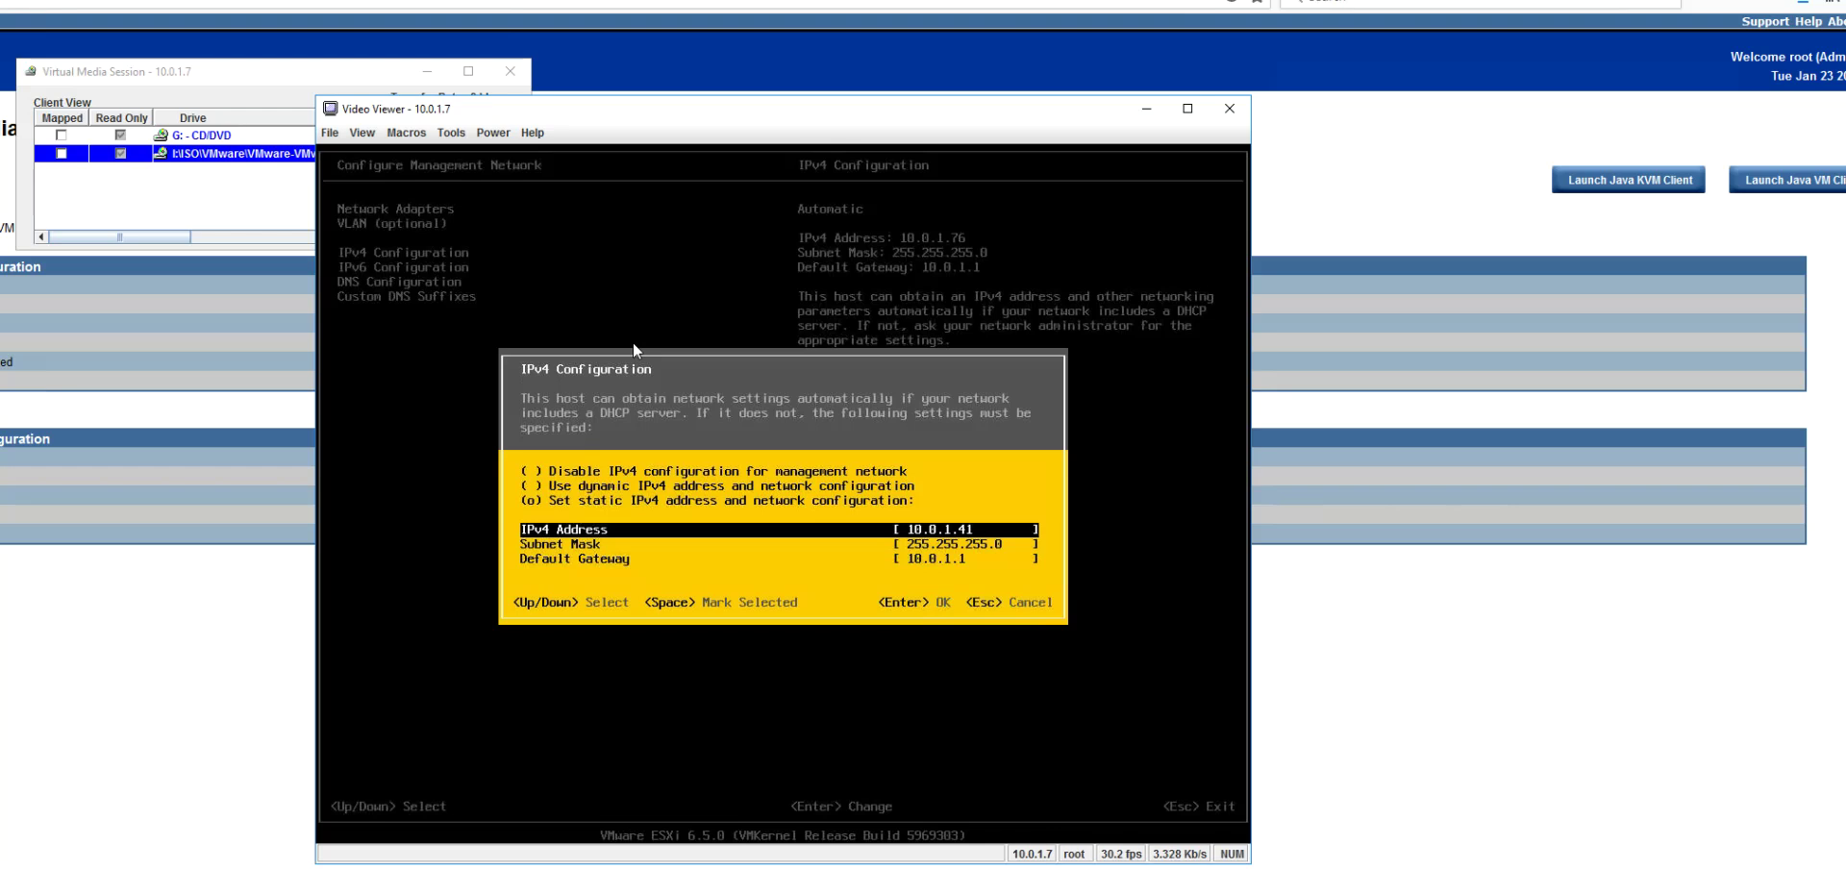
{"action": "key", "text": "Return"}
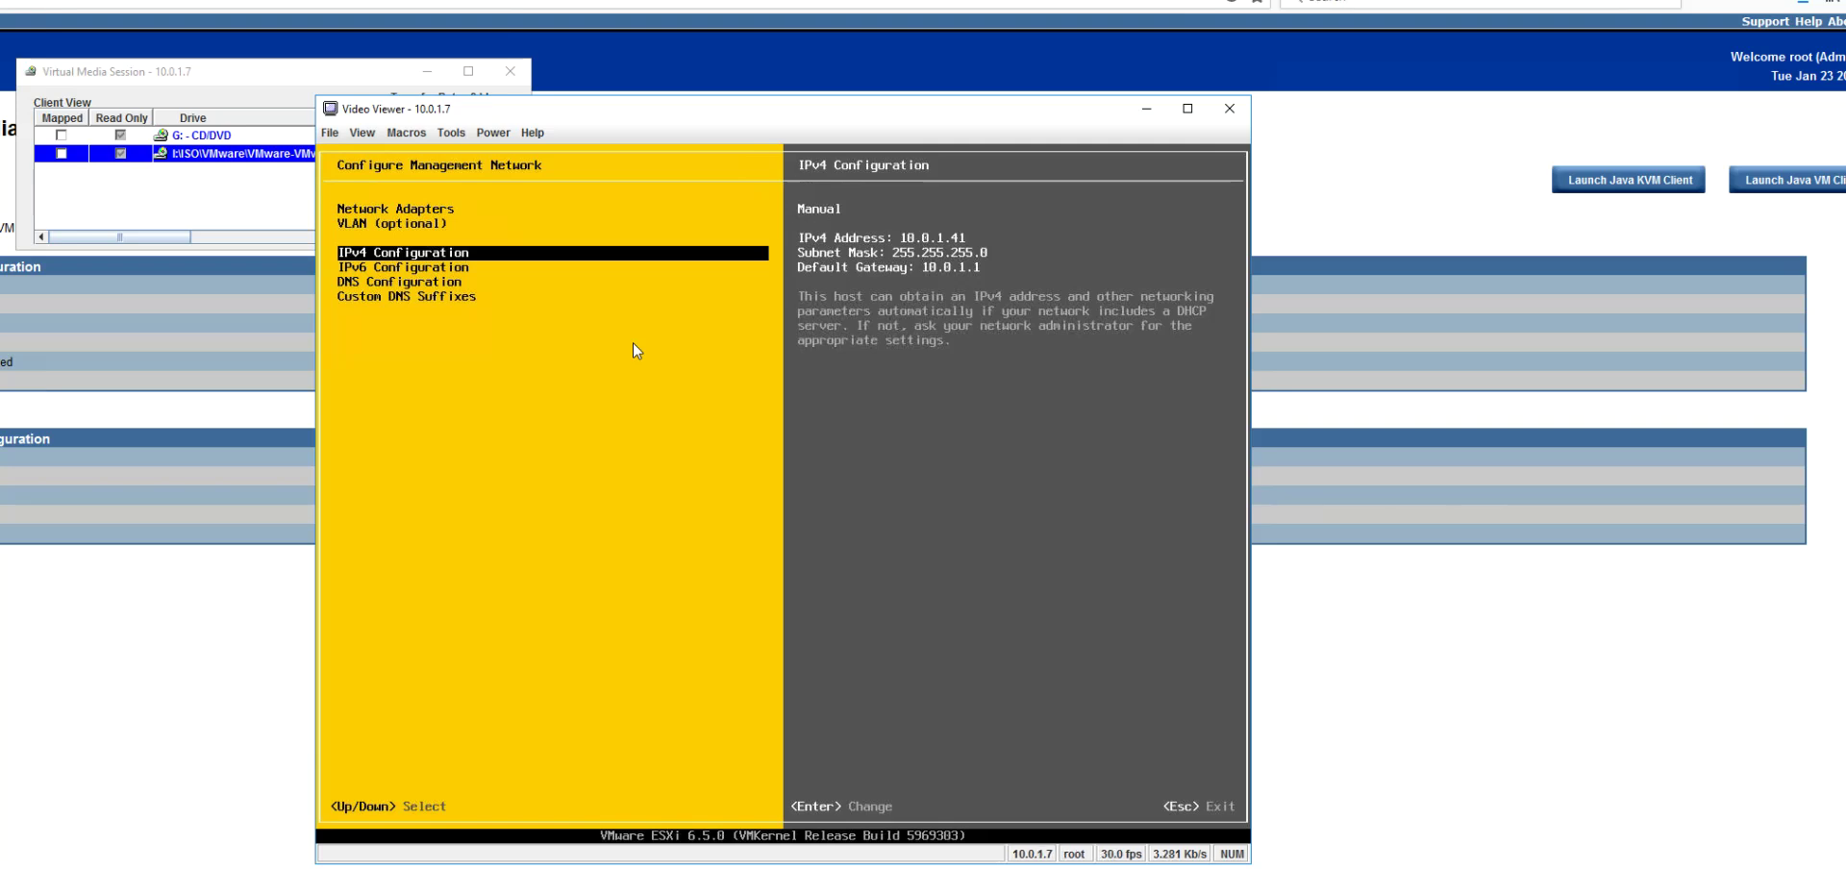
Step: Exit the network menu and confirm restarting the management network with address 10.0.1.41
{"action": "key", "text": "Escape"}
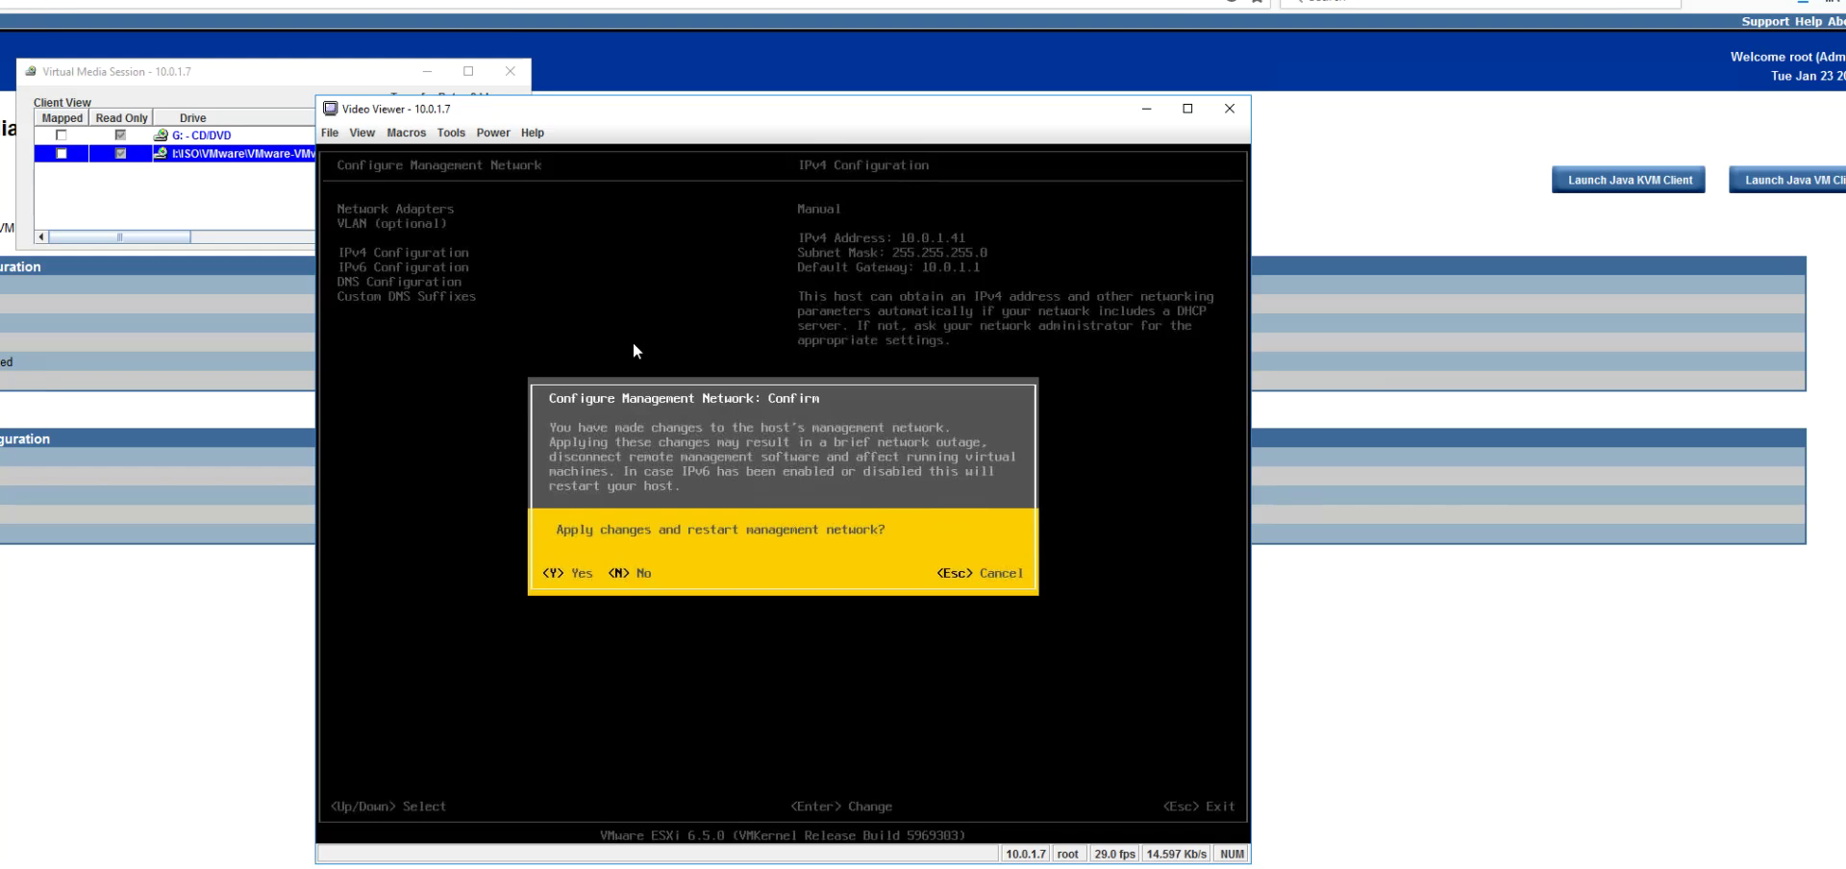
{"action": "key", "text": "Escape"}
{"action": "key", "text": "Escape"}
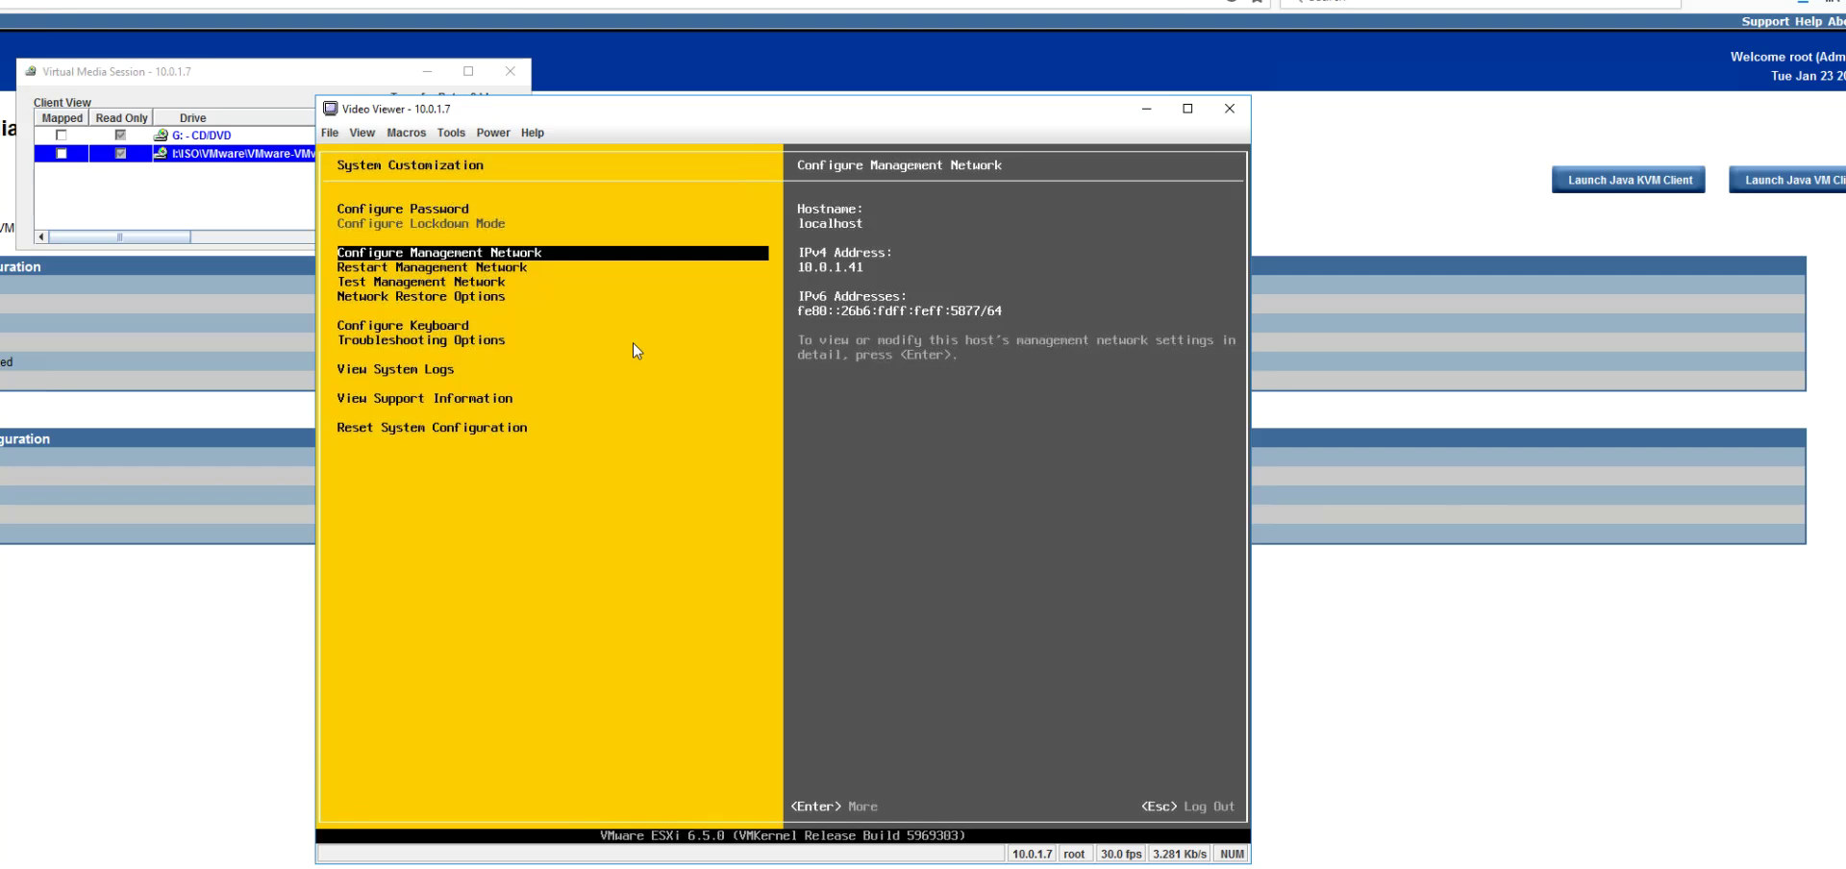
Step: Test the management network: pings to 10.0.1.1, 10.0.1.21, 10.10.10.2 succeed; localhost.elevax.com fails
{"action": "key", "text": "Down"}
{"action": "key", "text": "Down"}
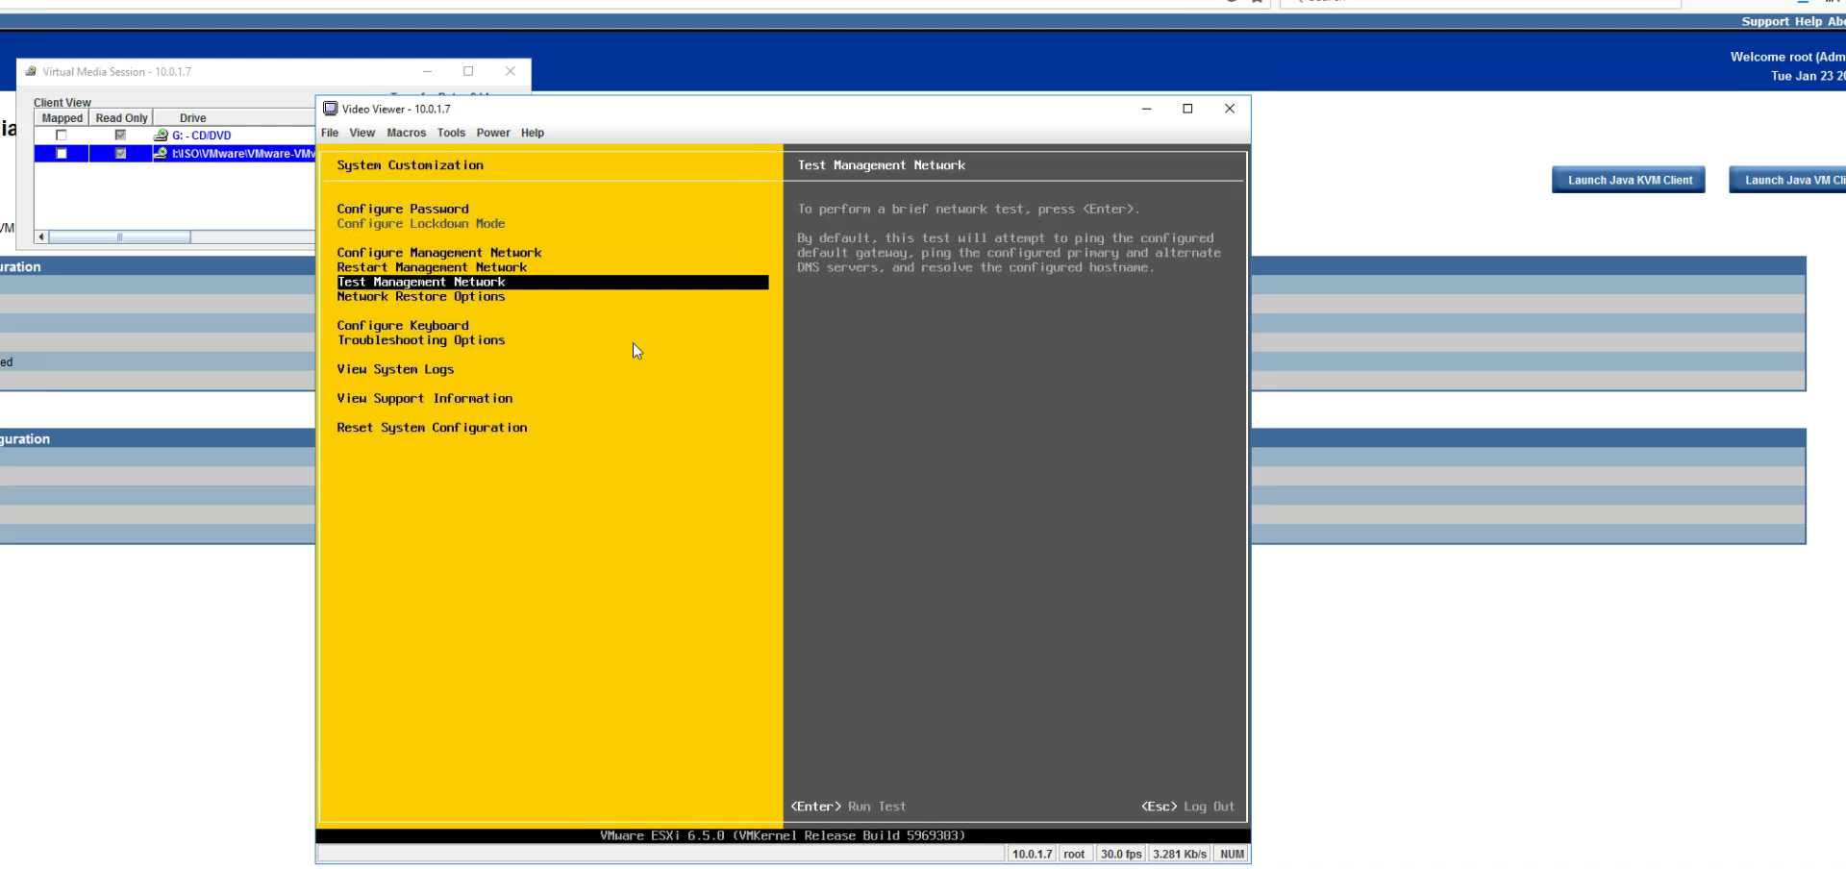
{"action": "key", "text": "Return"}
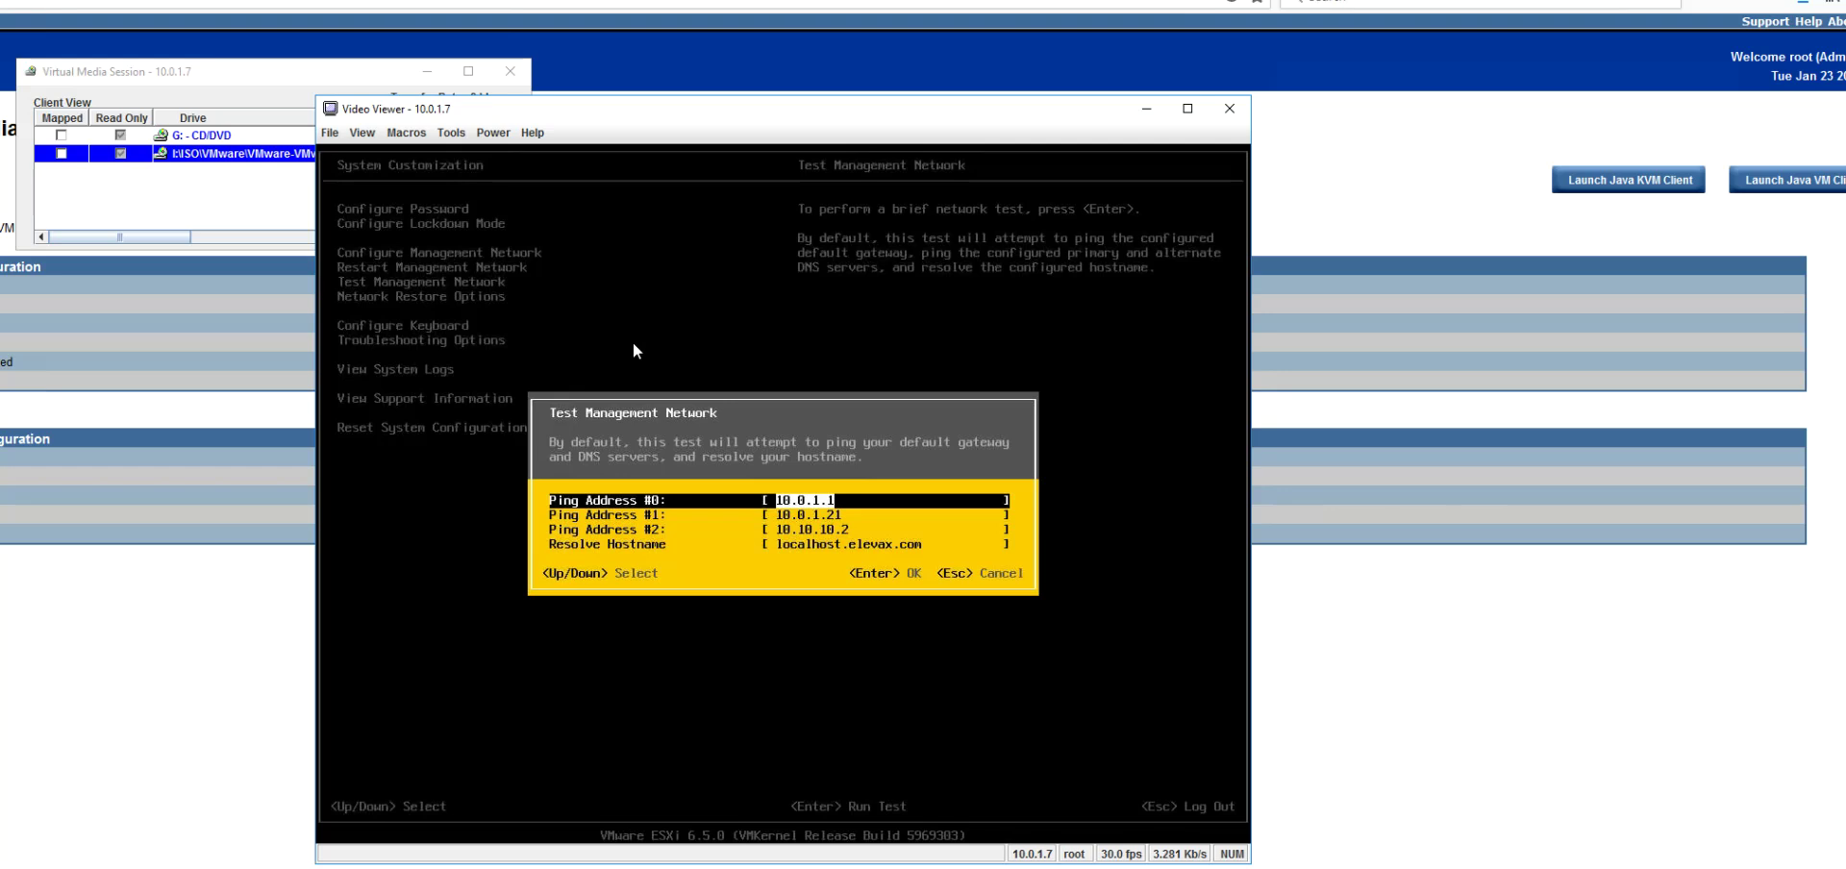
{"action": "key", "text": "Return"}
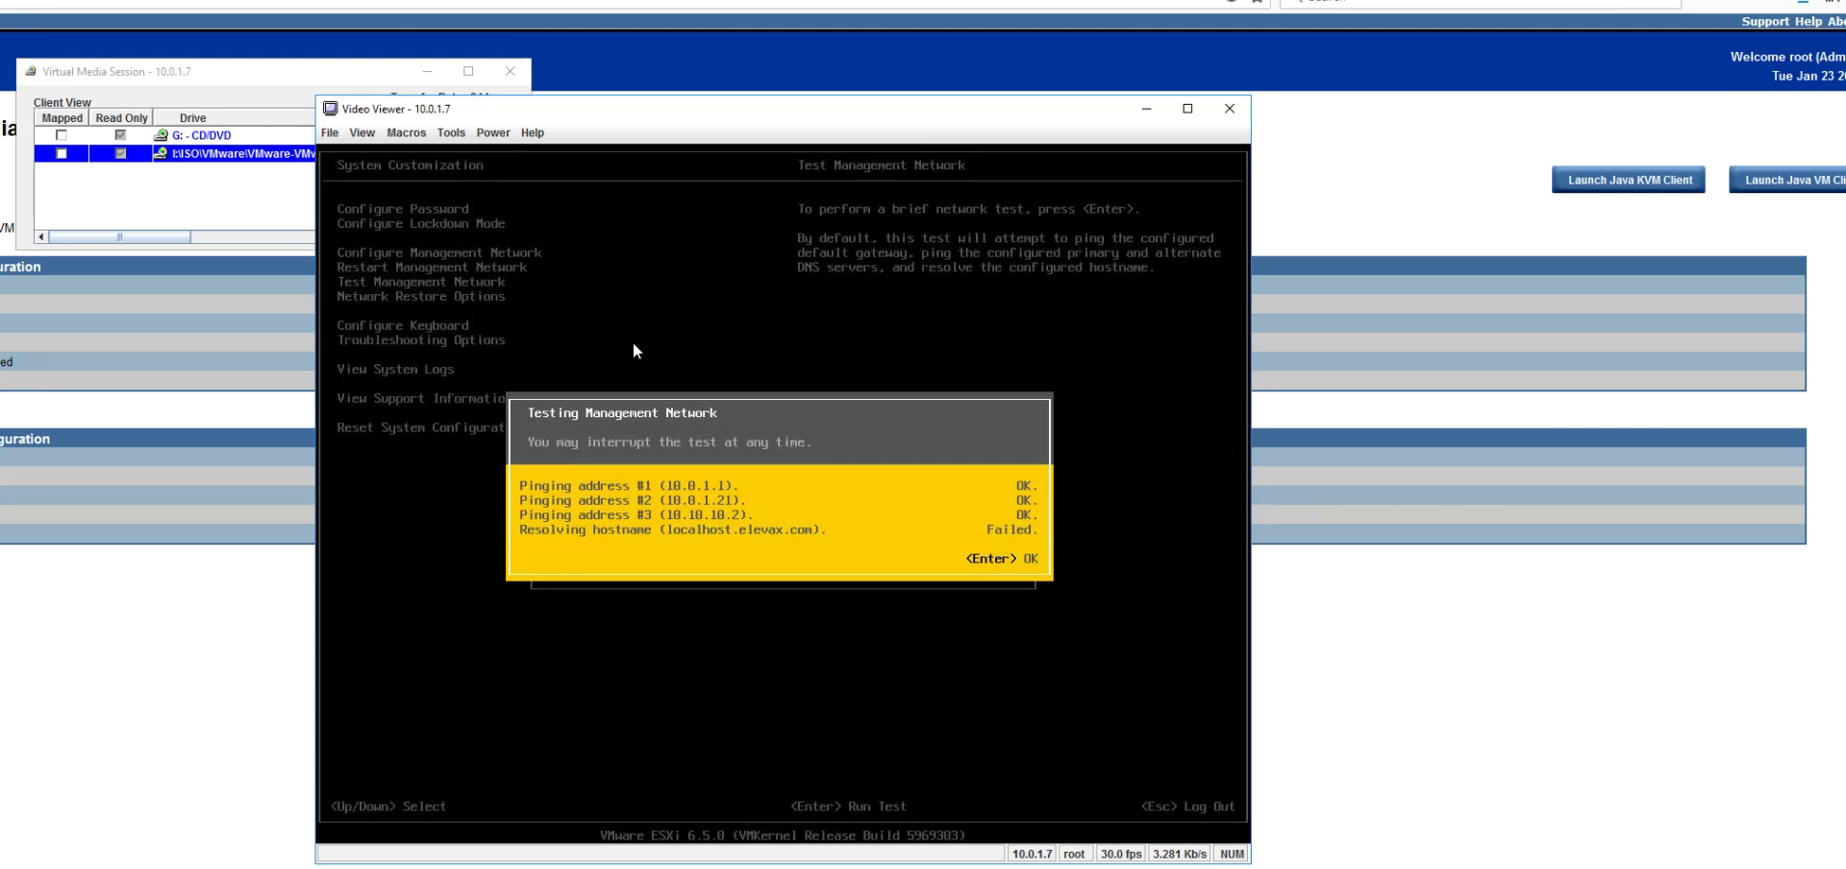
{"action": "key", "text": "Return"}
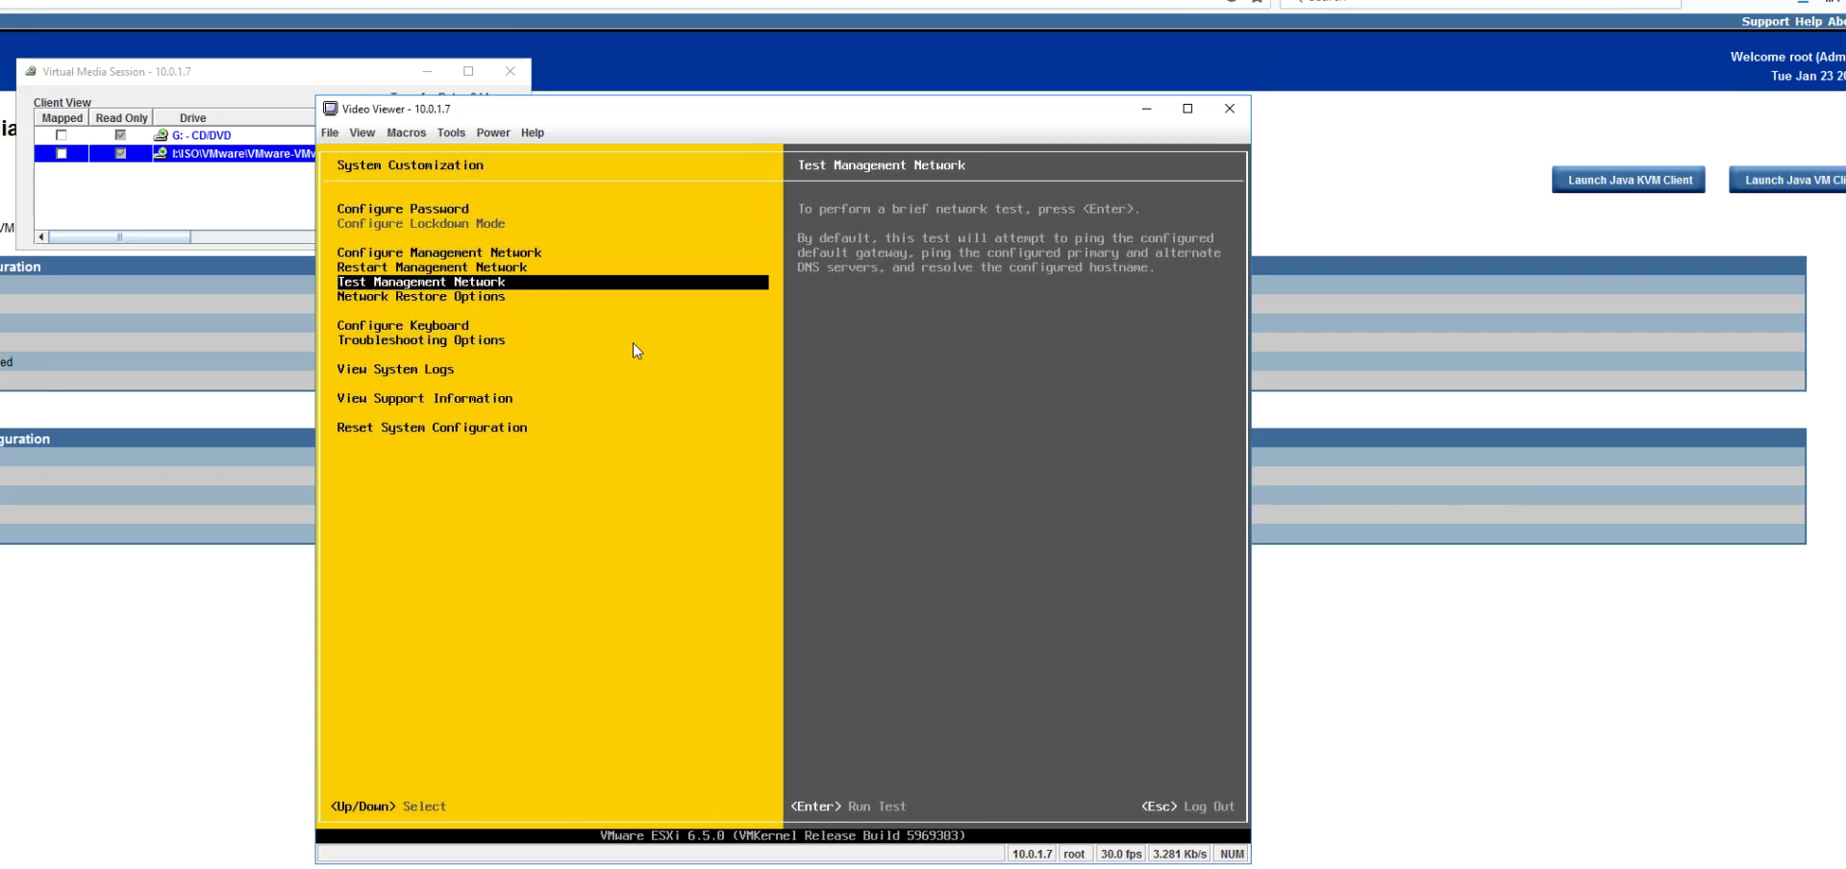
{"action": "key", "text": "Escape"}
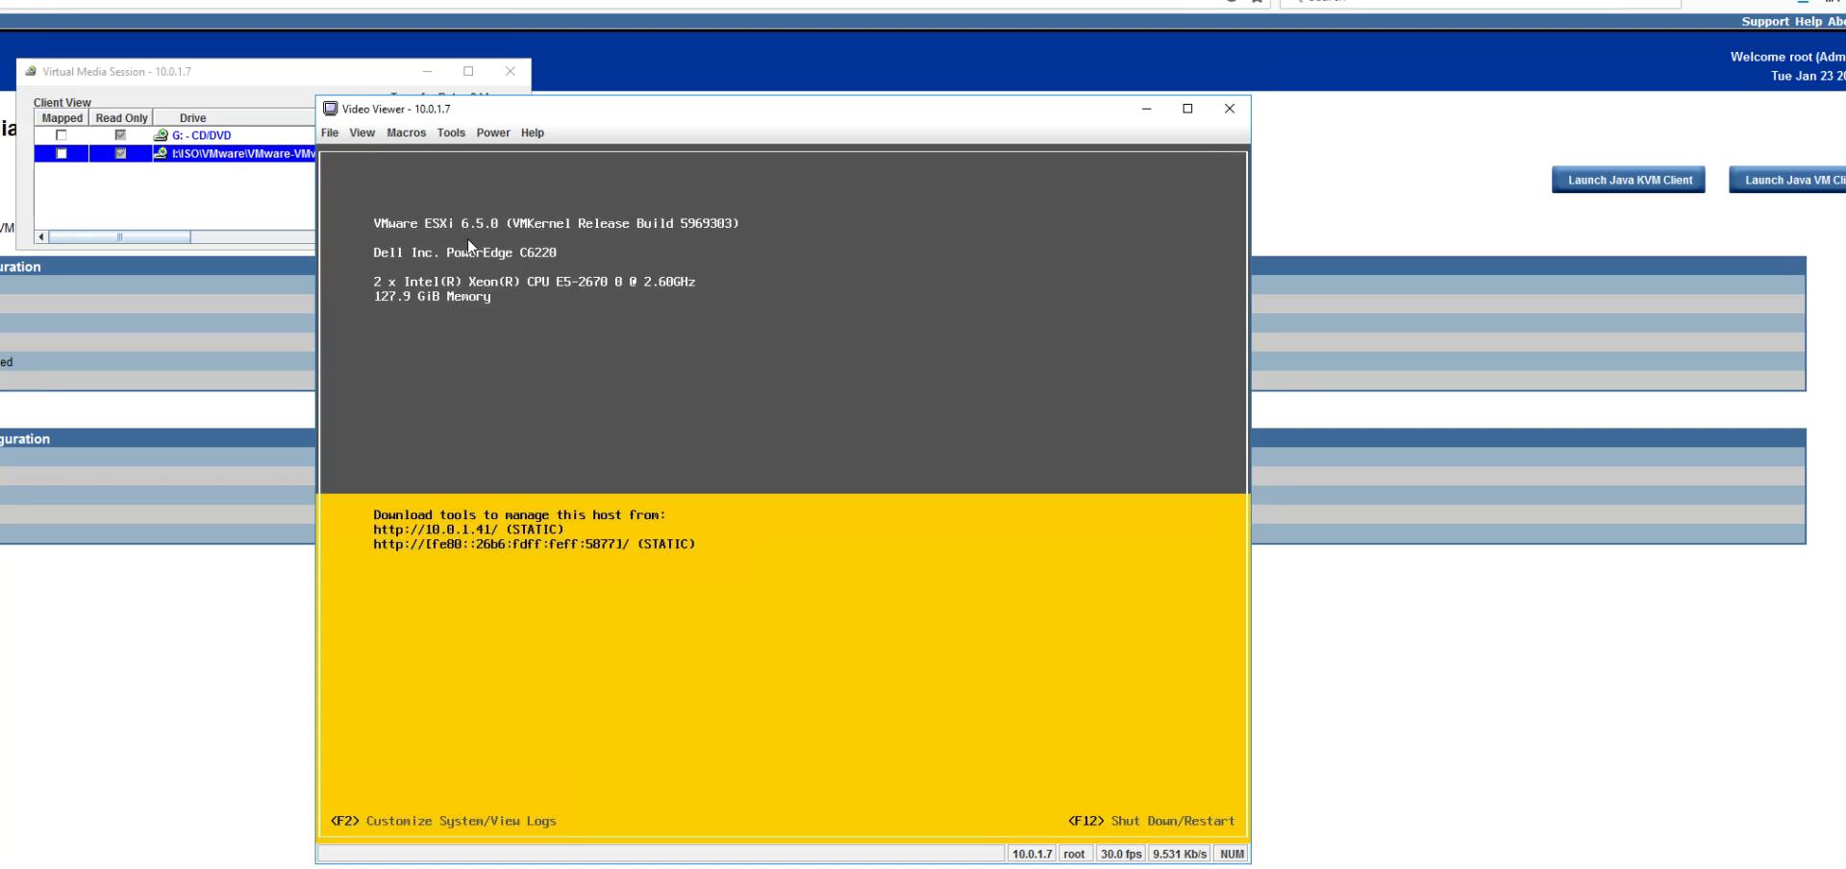